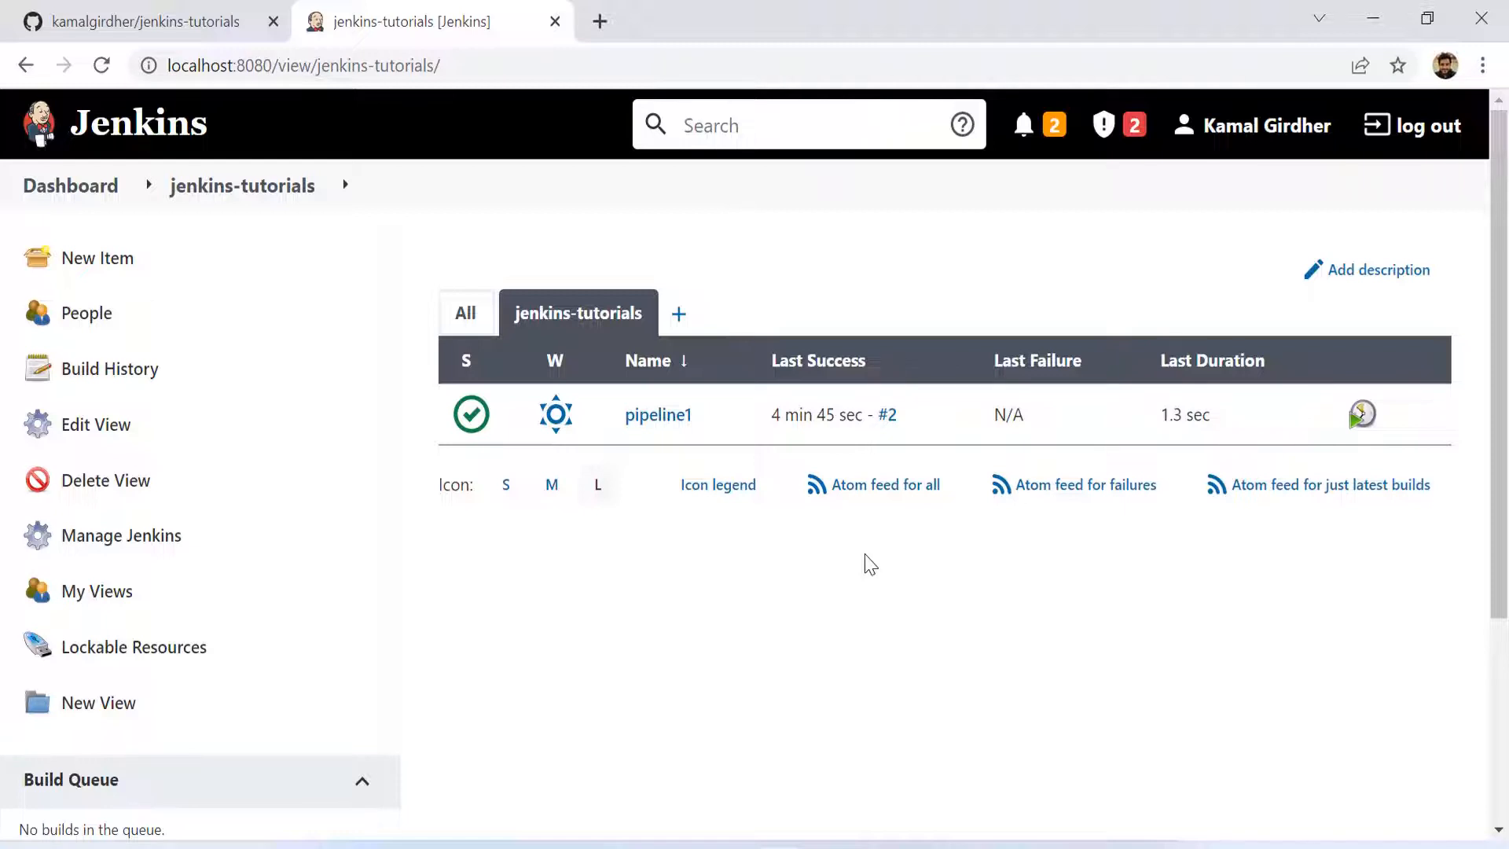
Step: Create a new Pipeline item named pipeline2 in the jenkins-tutorials view
{"action": "left_click", "coordinate": [153, 265]}
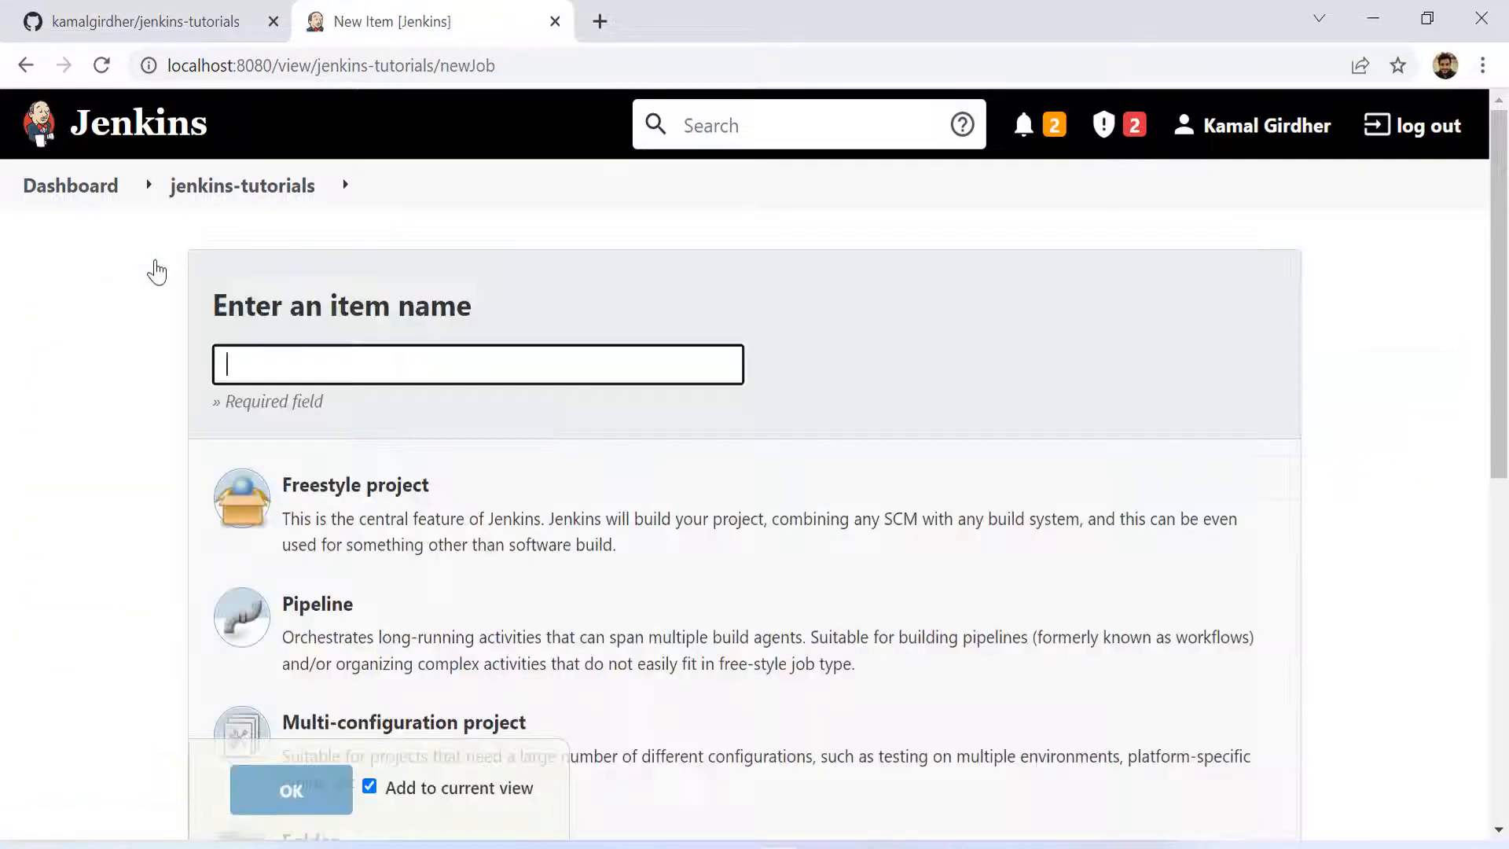
{"action": "type", "text": "pipeline2"}
{"action": "left_click", "coordinate": [318, 617]}
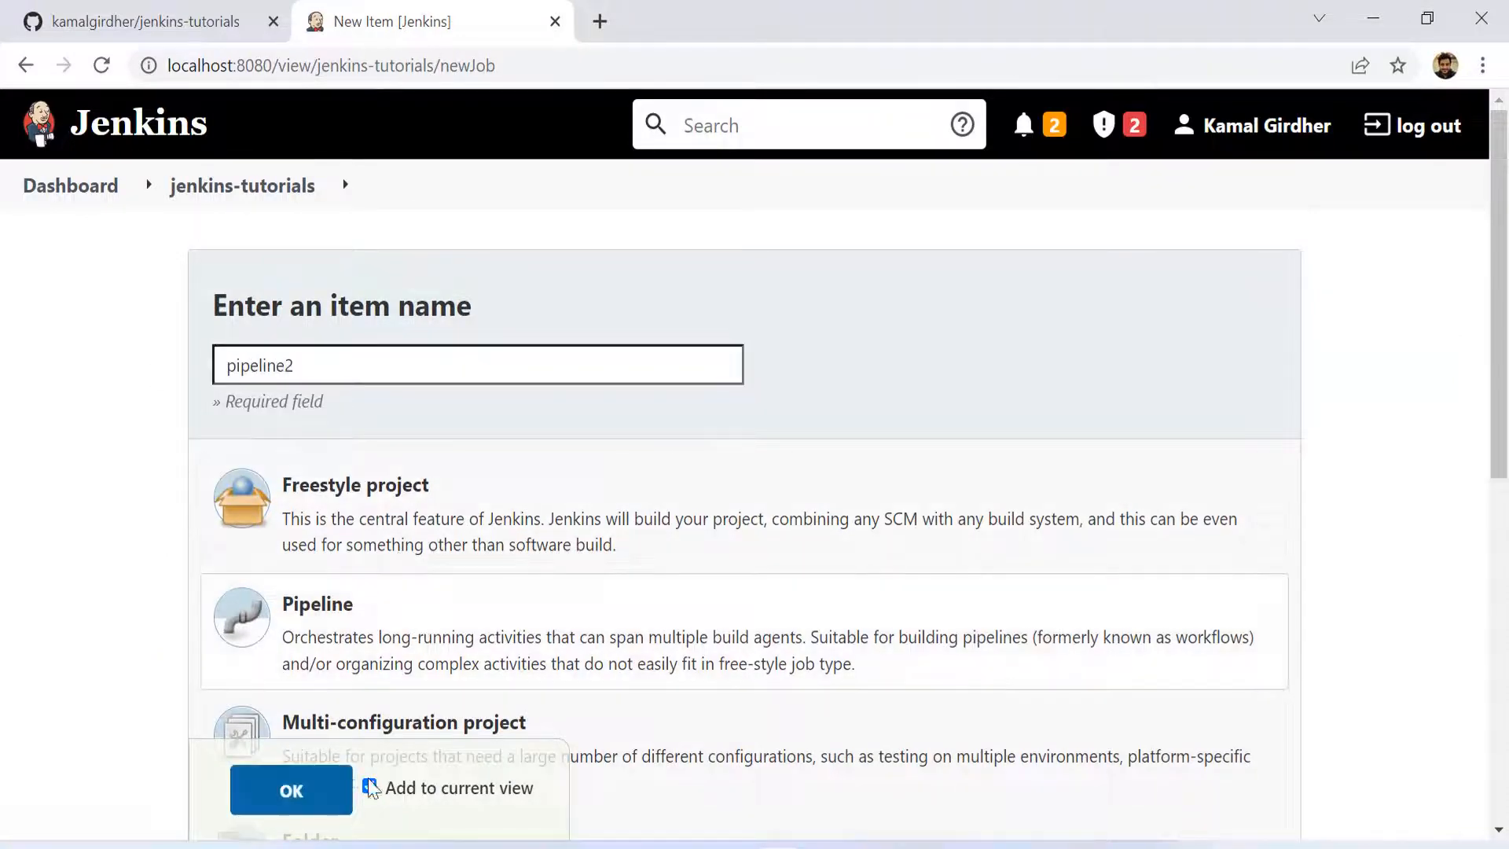
{"action": "left_click", "coordinate": [313, 794]}
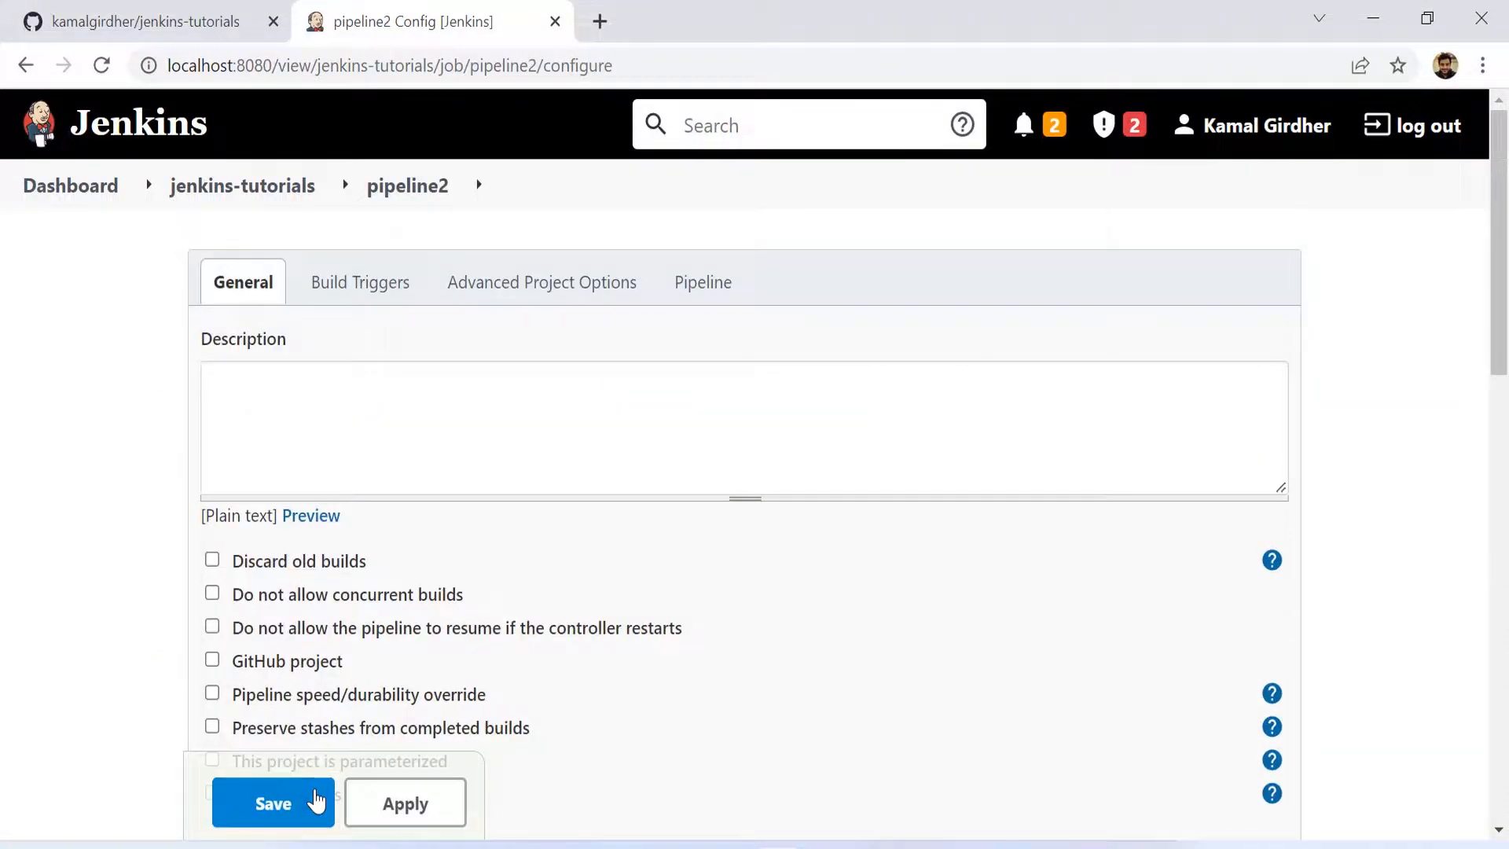
Step: Set the pipeline definition to Pipeline script from SCM with Git as the SCM
{"action": "scroll", "coordinate": [290, 643], "scroll_direction": "down", "scroll_amount": 6}
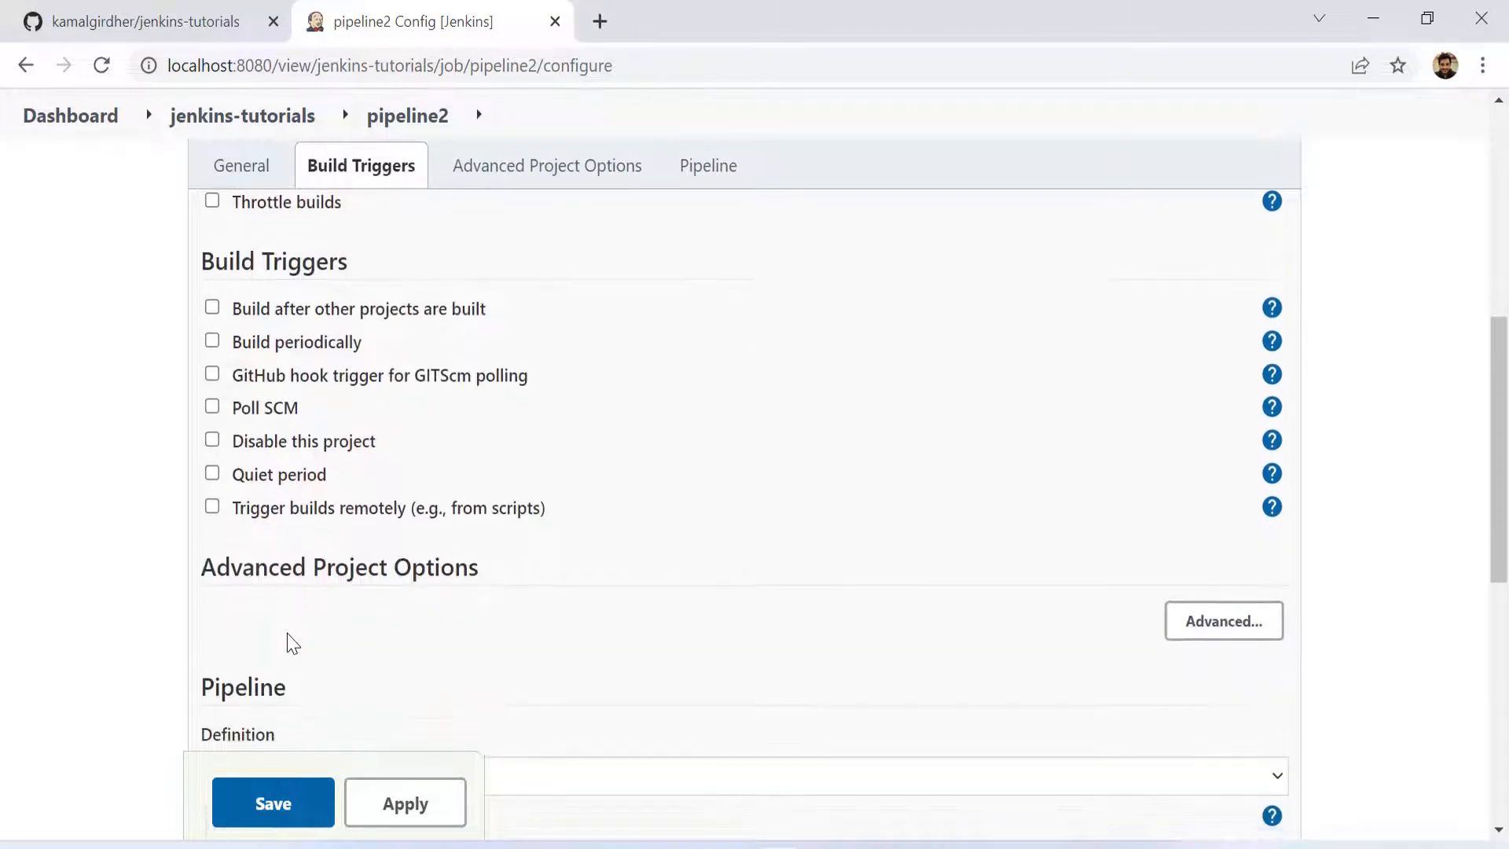
{"action": "scroll", "coordinate": [290, 641], "scroll_direction": "down", "scroll_amount": 6}
{"action": "scroll", "coordinate": [287, 640], "scroll_direction": "up", "scroll_amount": 1}
{"action": "left_click", "coordinate": [253, 378]}
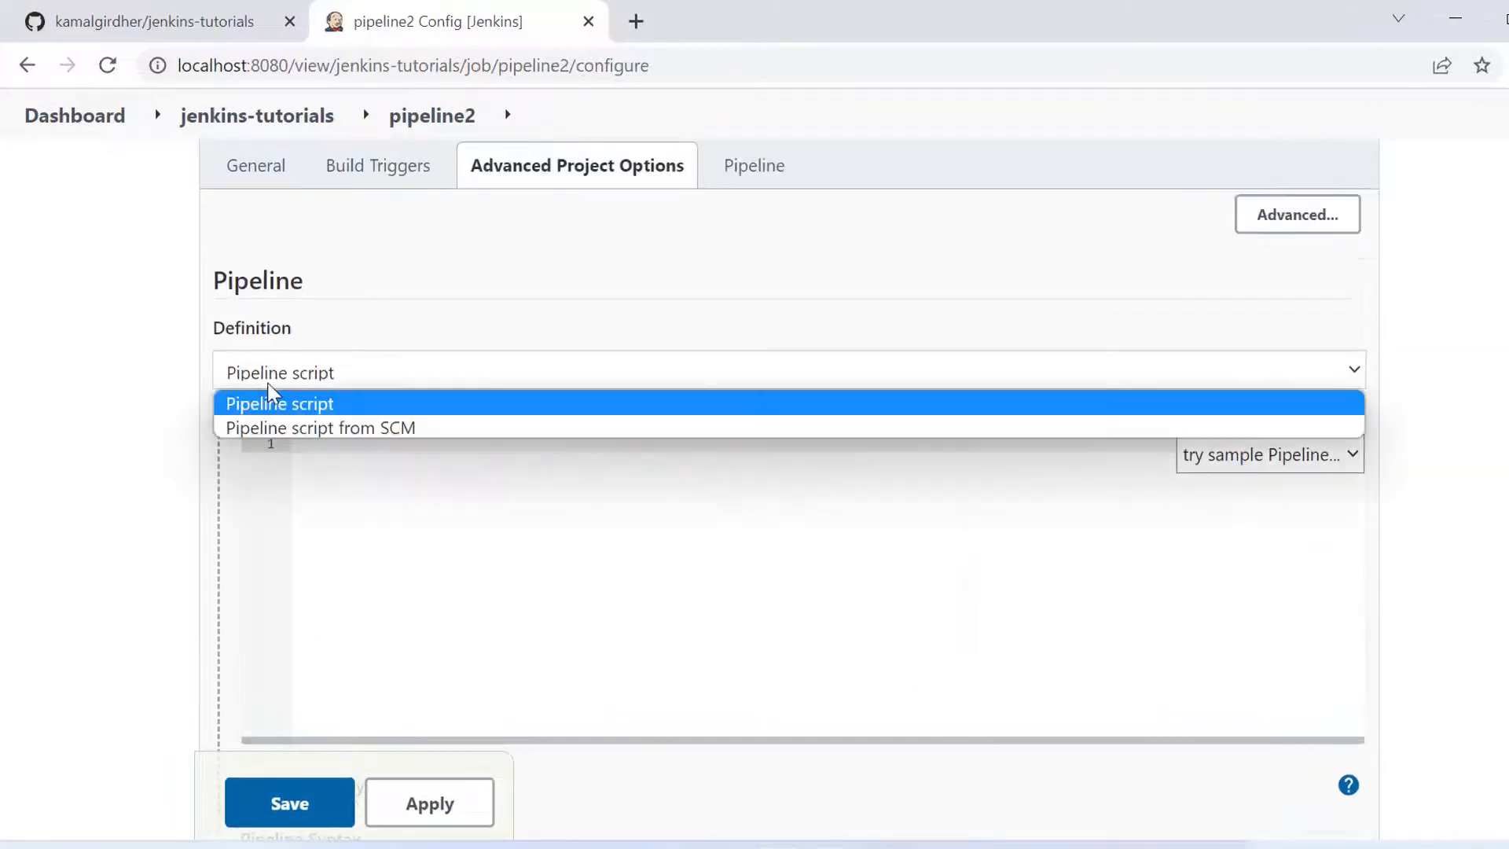
{"action": "left_click", "coordinate": [285, 427]}
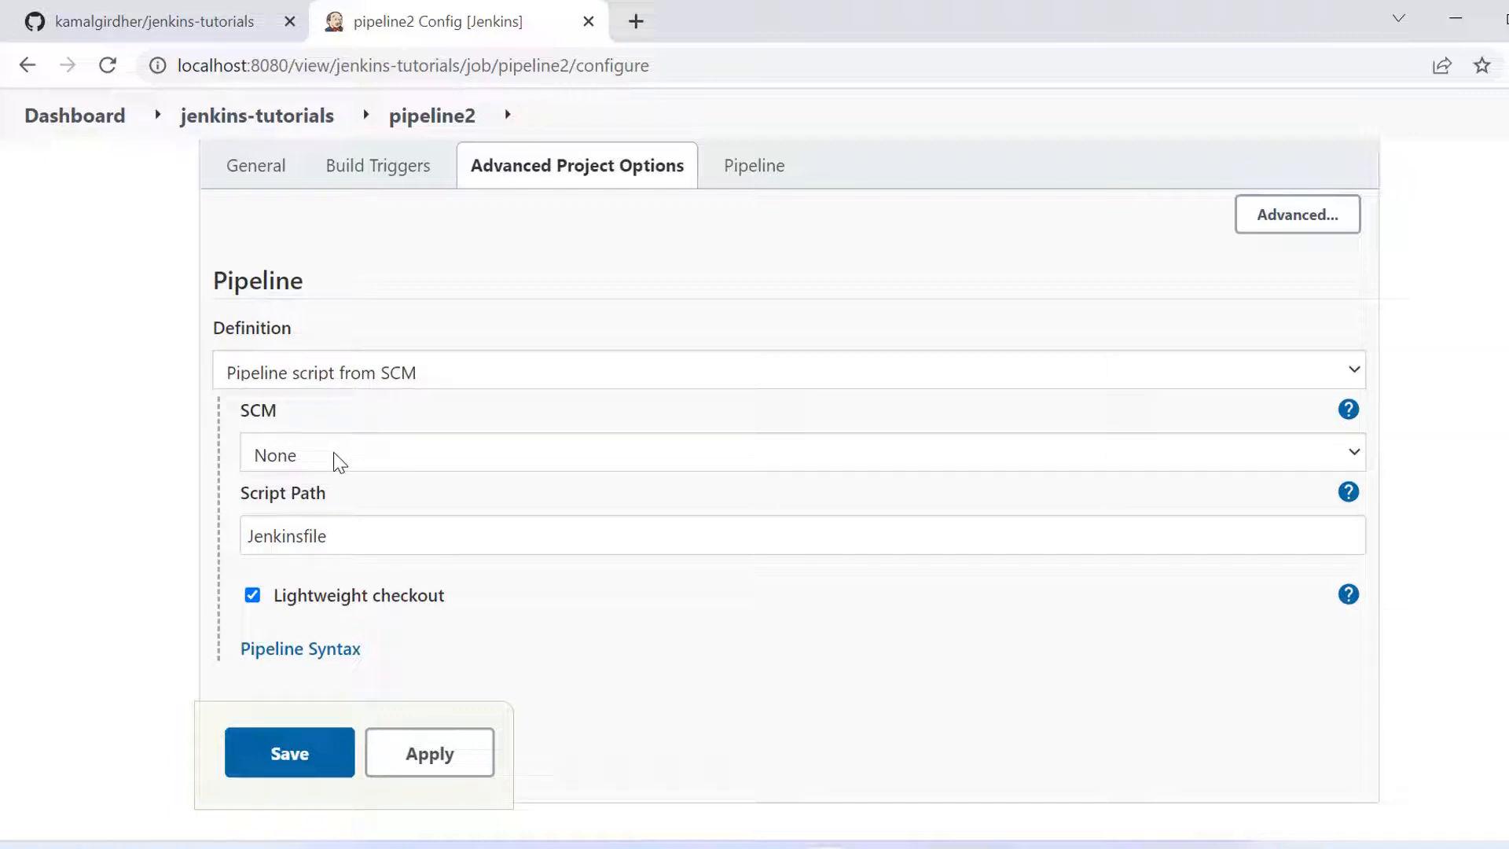
{"action": "left_click", "coordinate": [333, 452]}
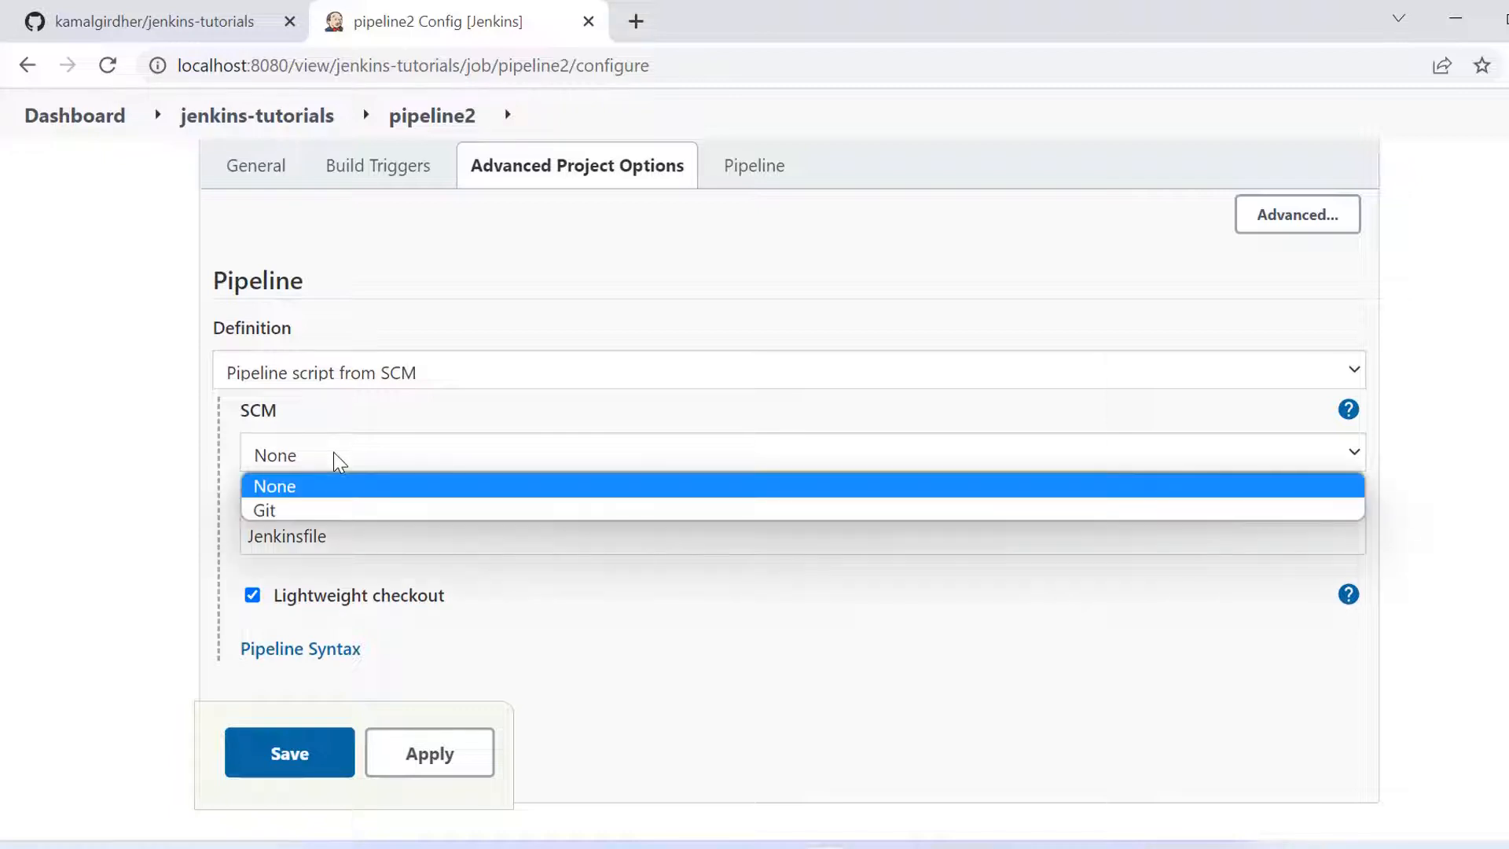
{"action": "left_click", "coordinate": [295, 509]}
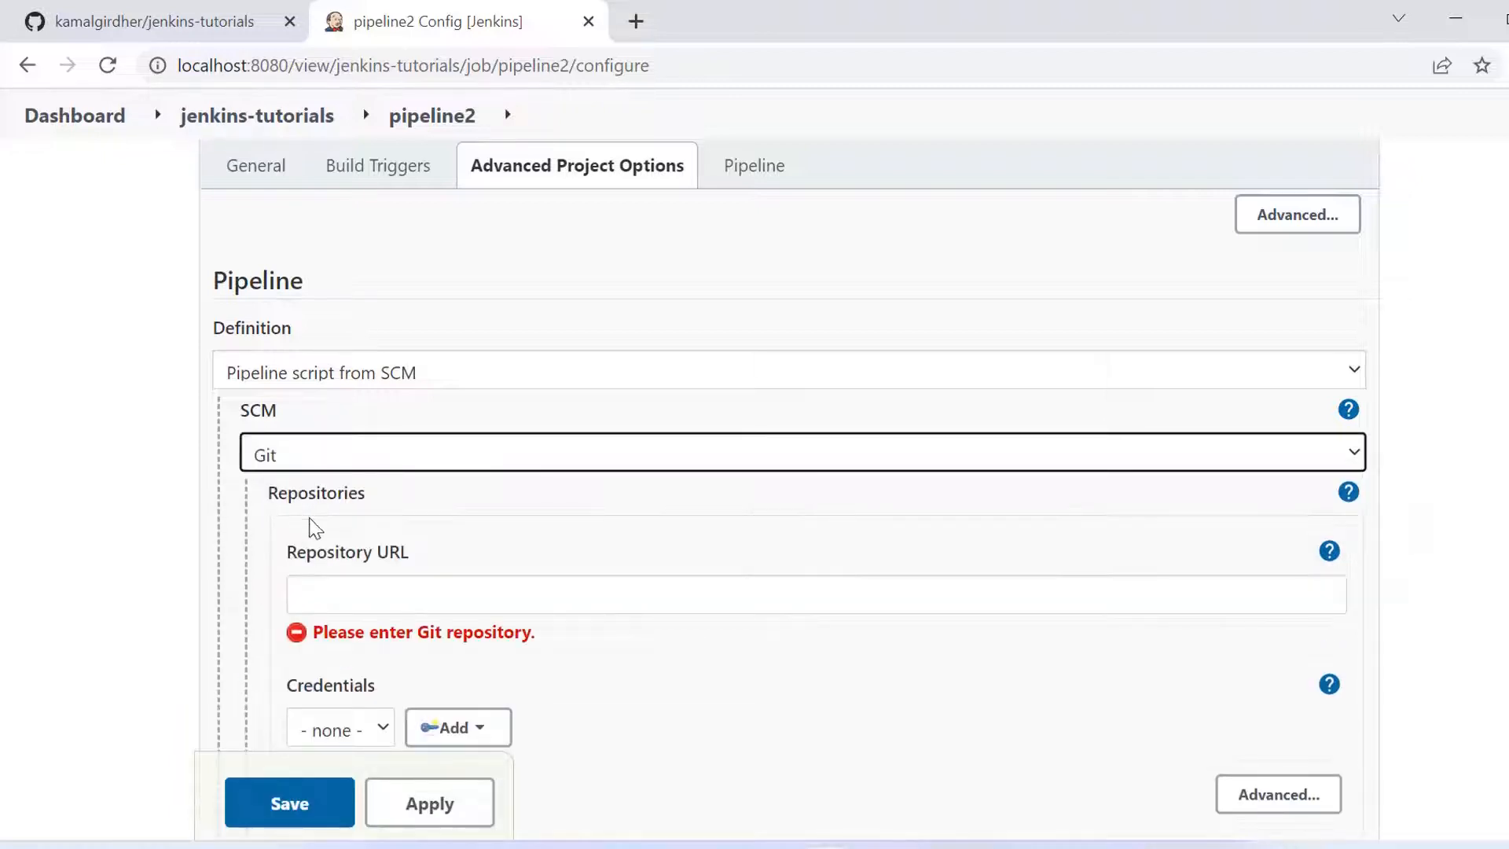
Step: Copy the HTTPS clone URL of the jenkins-tutorials repository from GitHub and paste it as the repository URL in Jenkins
{"action": "left_click", "coordinate": [359, 606]}
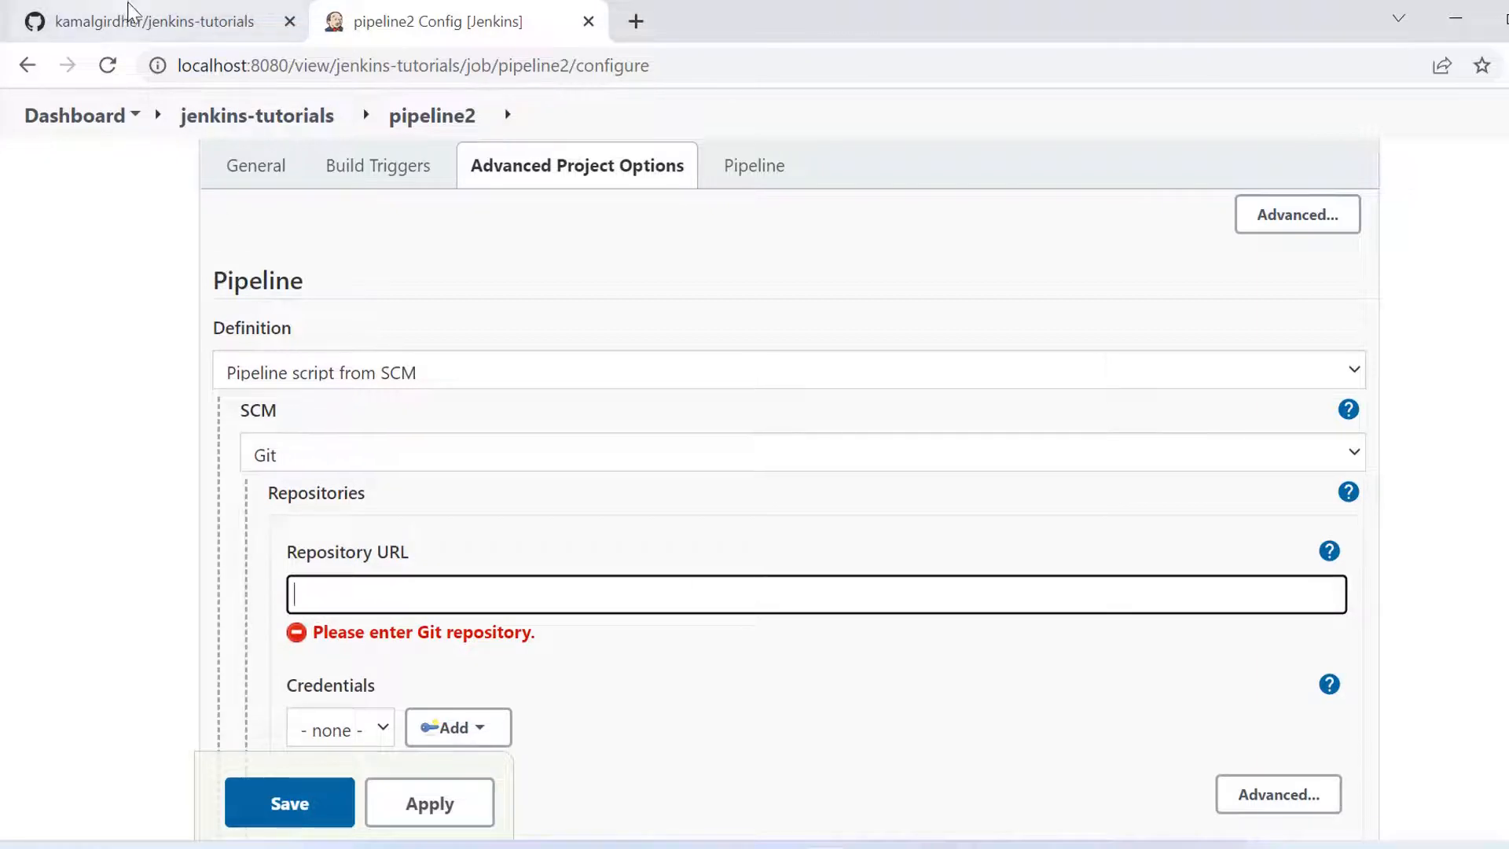
{"action": "left_click", "coordinate": [149, 21]}
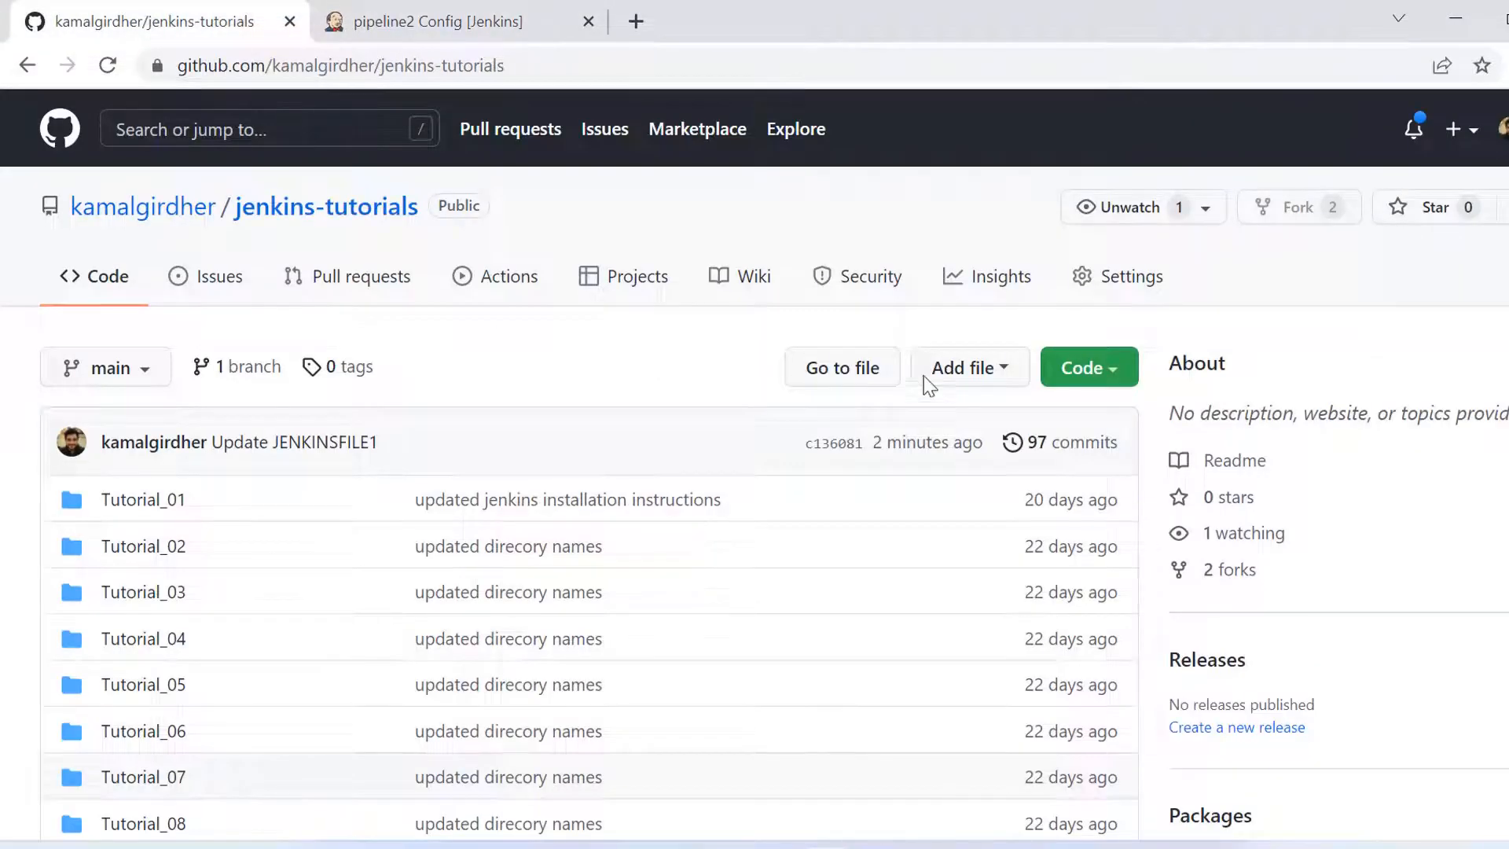
{"action": "left_click", "coordinate": [1108, 369]}
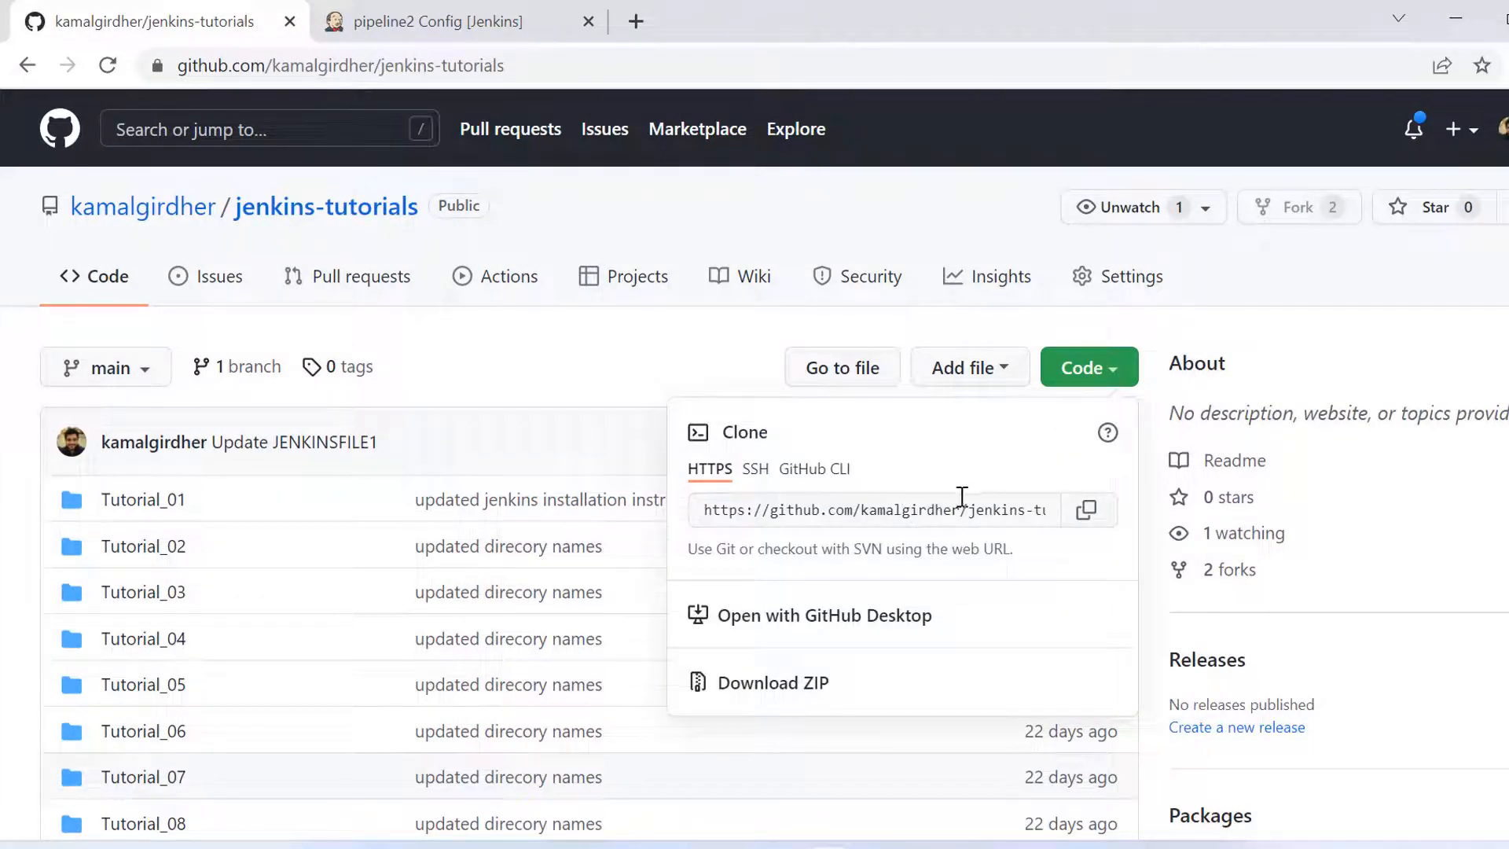
{"action": "left_click", "coordinate": [1084, 511]}
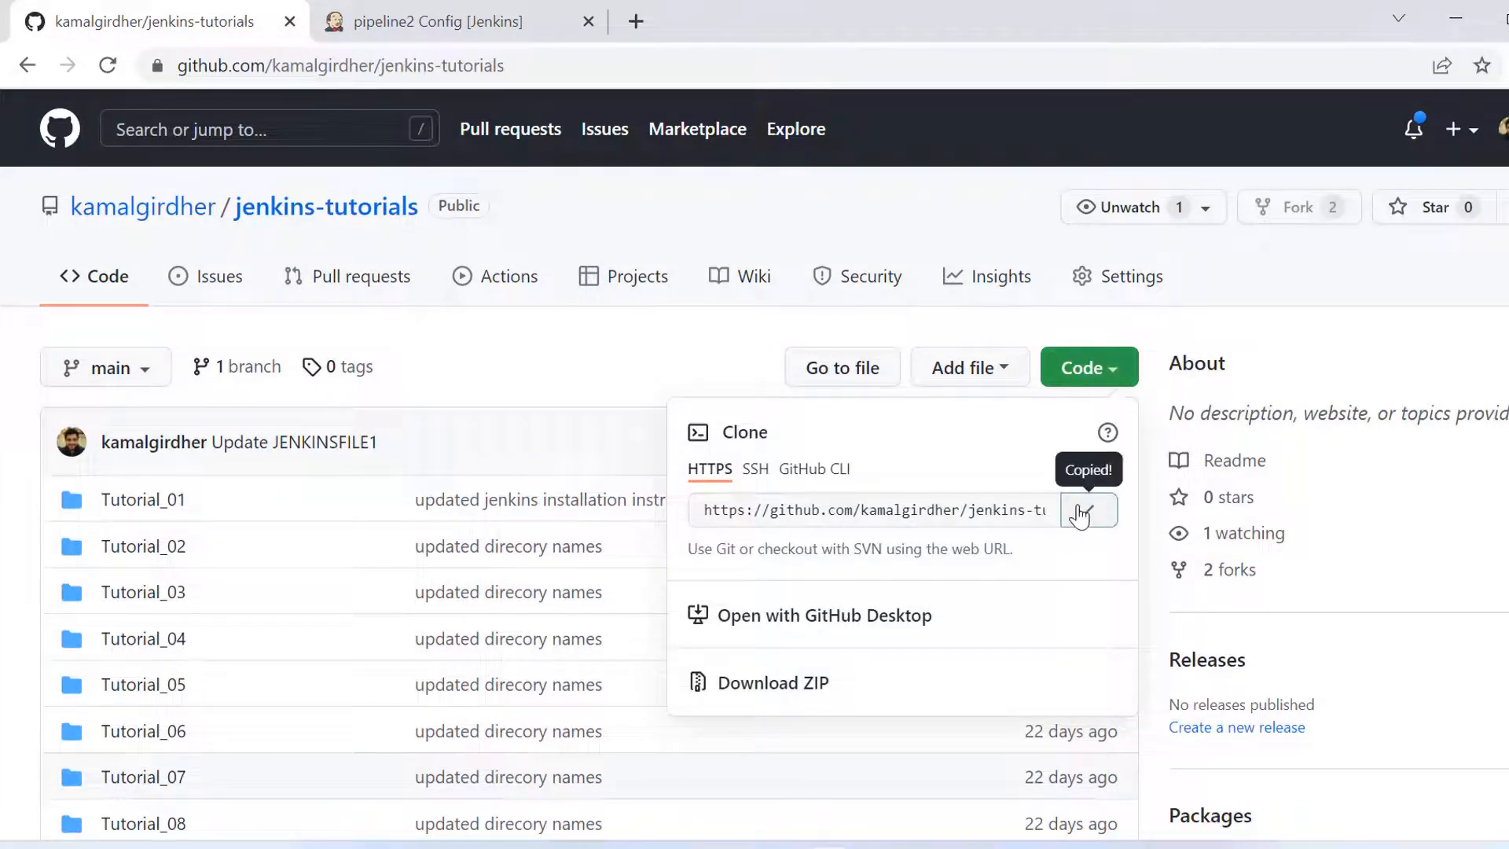
{"action": "left_click", "coordinate": [438, 24]}
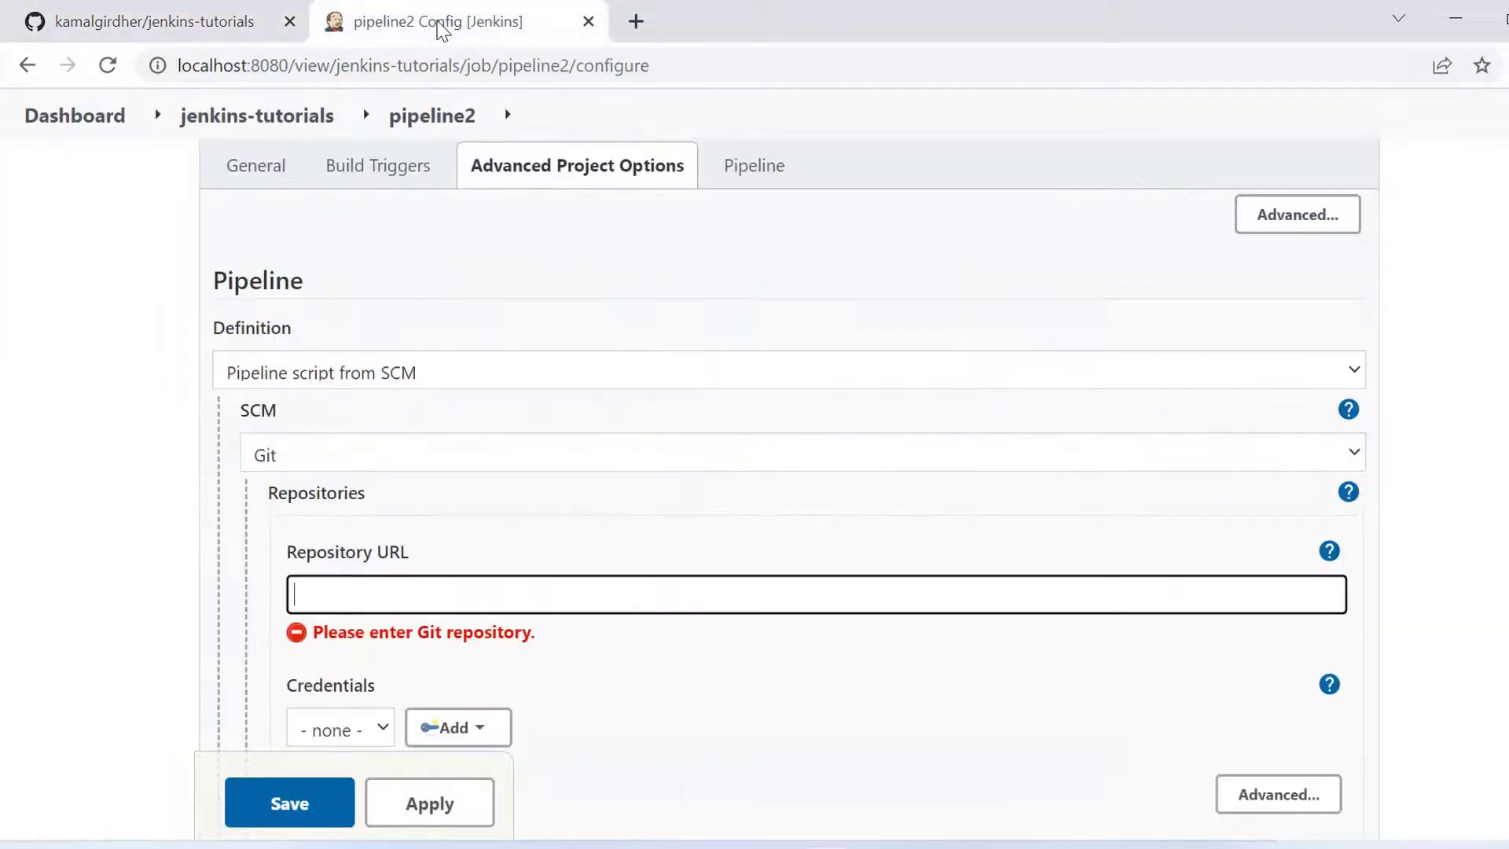
{"action": "key", "text": "ctrl+v"}
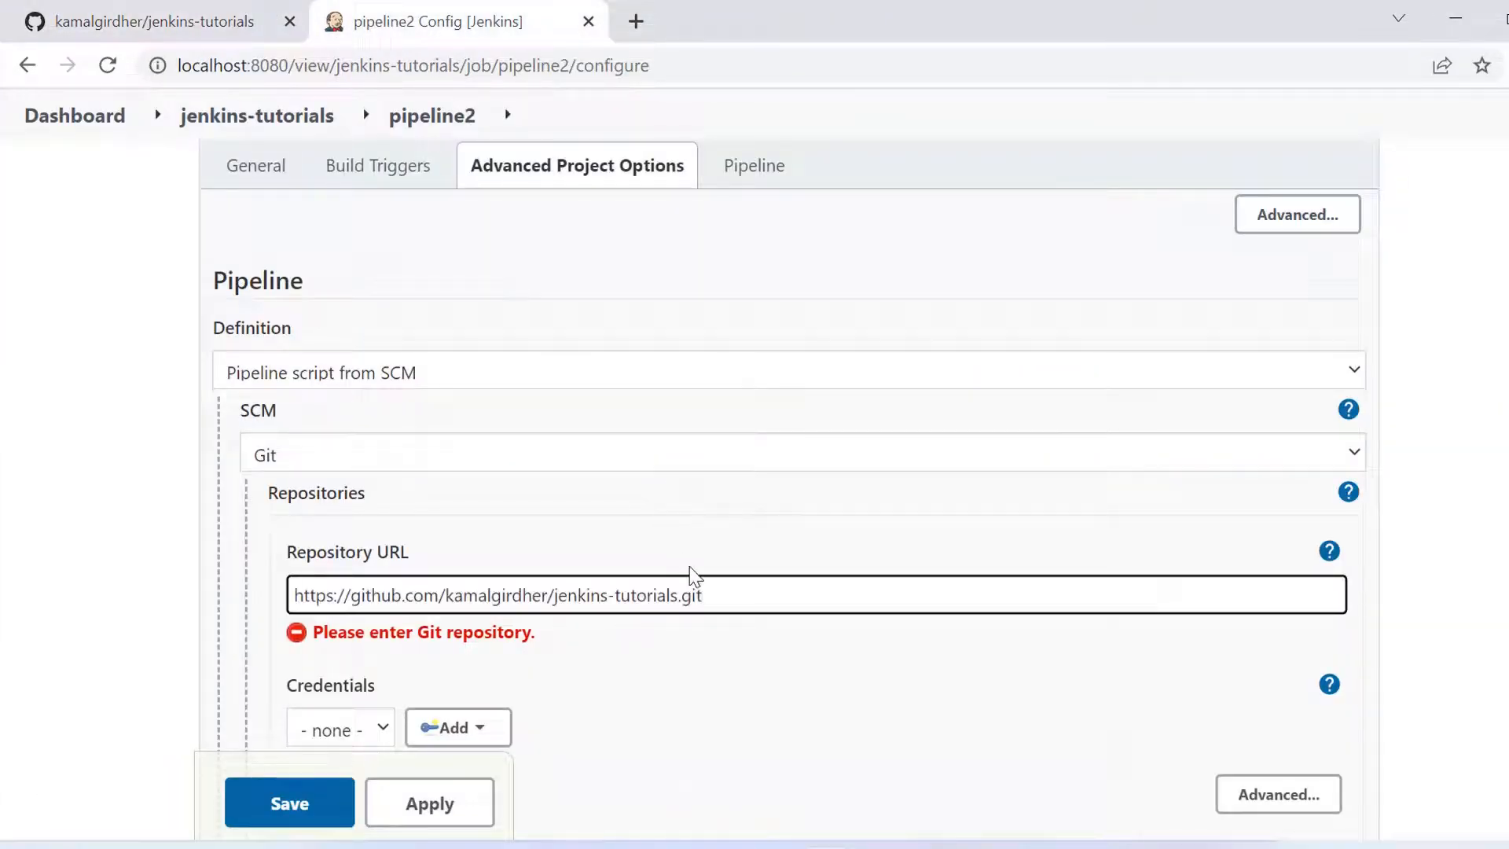
Step: Start adding Jenkins credentials for the repository and set their kind to SSH Username with private key
{"action": "scroll", "coordinate": [684, 638], "scroll_direction": "down", "scroll_amount": 2}
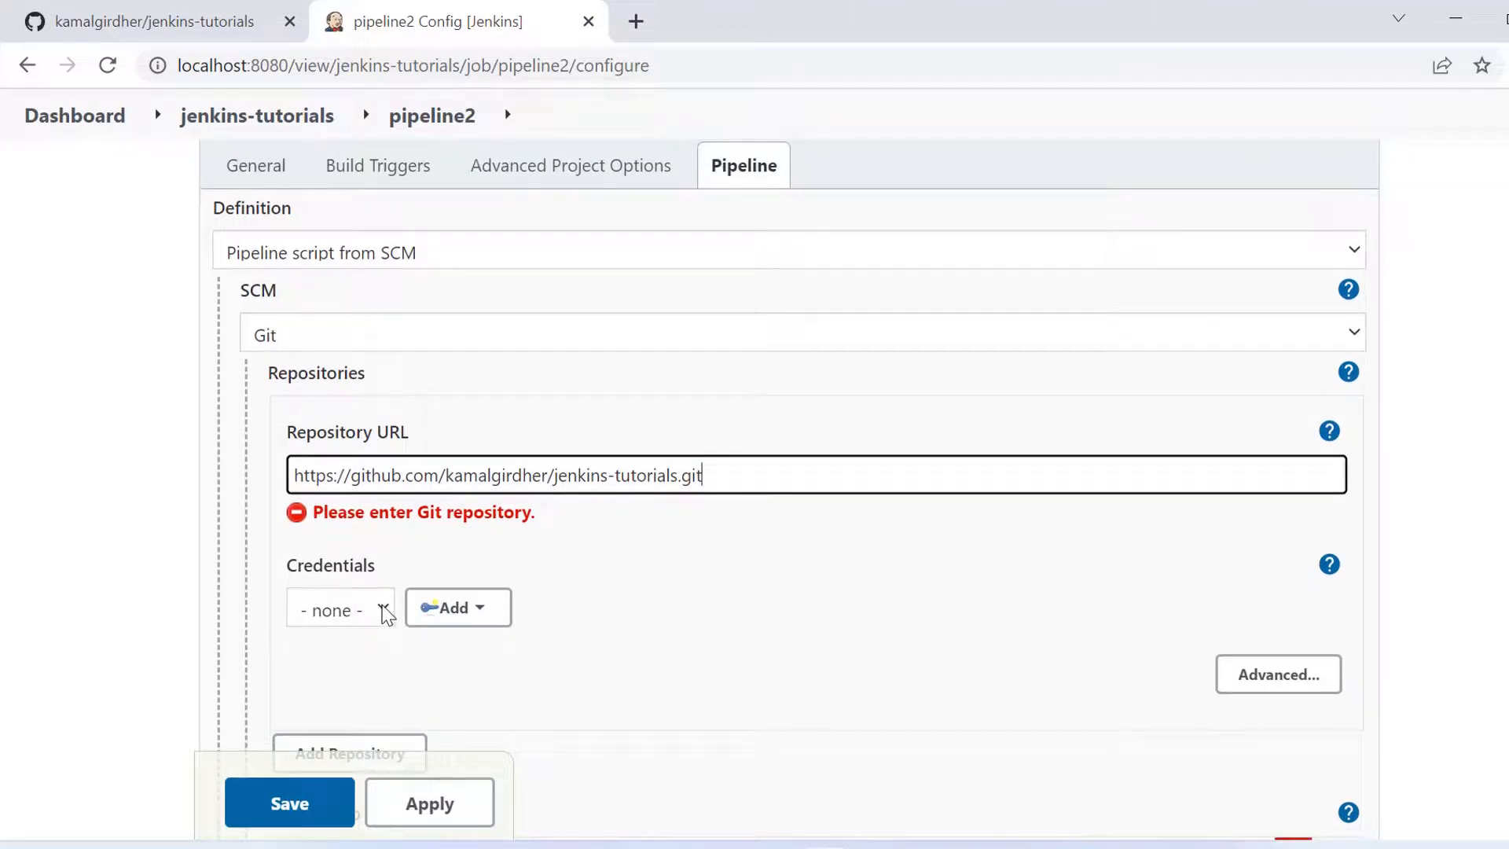
{"action": "left_click", "coordinate": [440, 620]}
{"action": "left_click", "coordinate": [388, 609]}
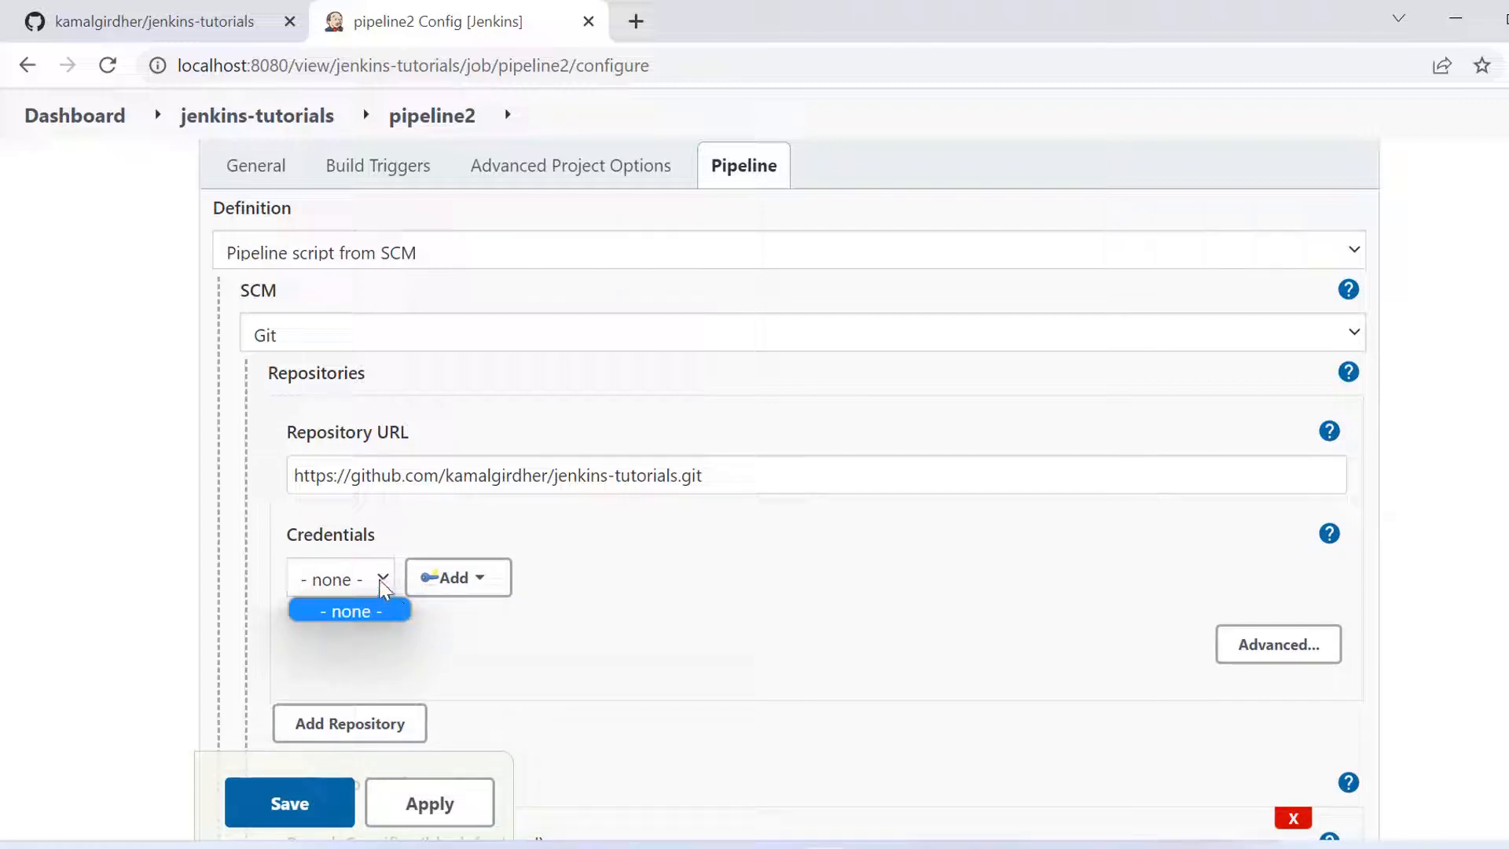
{"action": "left_click", "coordinate": [458, 582]}
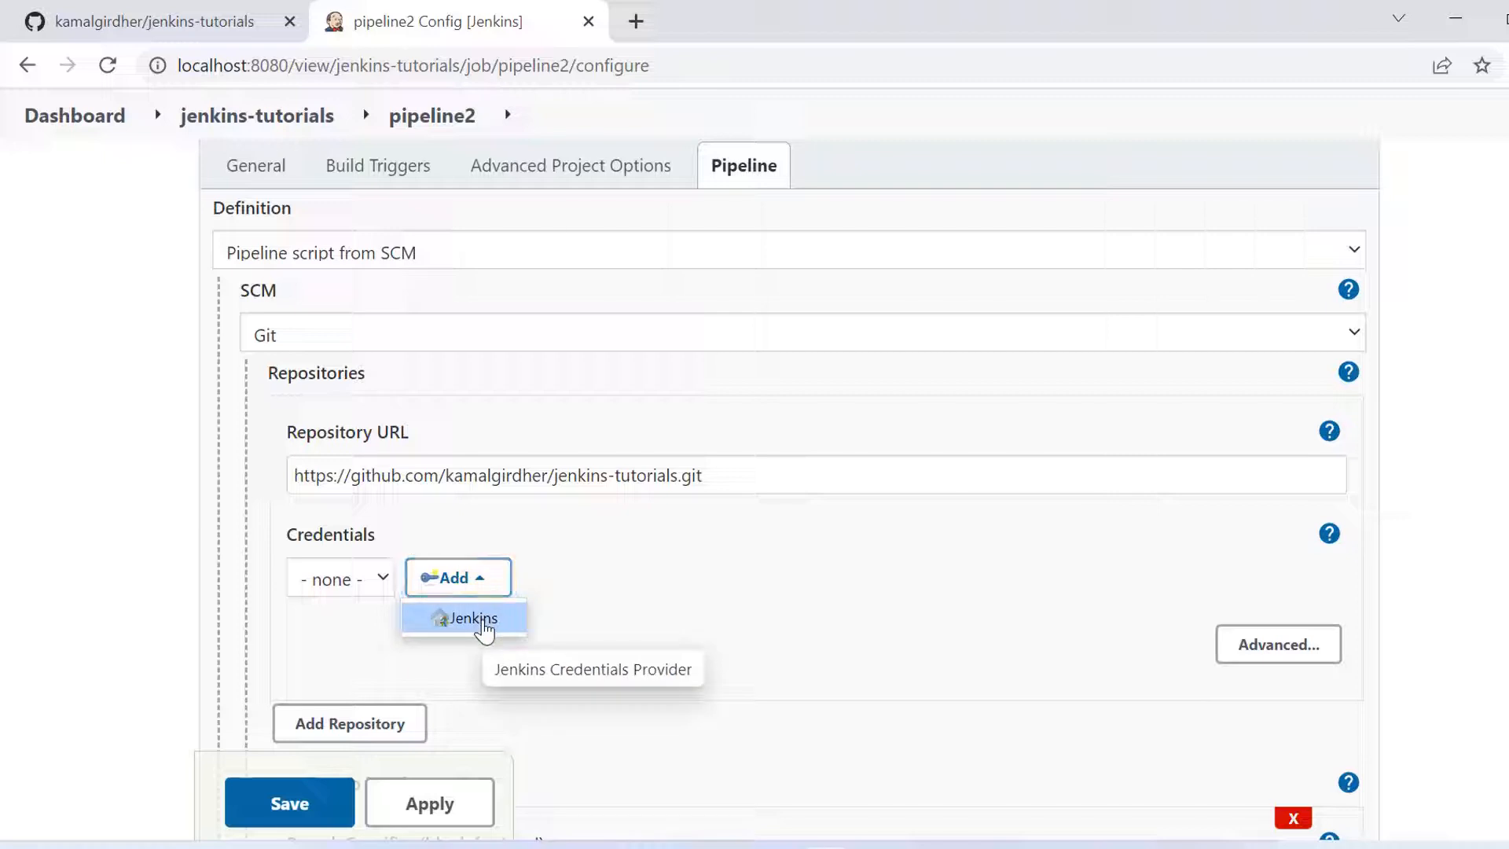
{"action": "left_click", "coordinate": [471, 619]}
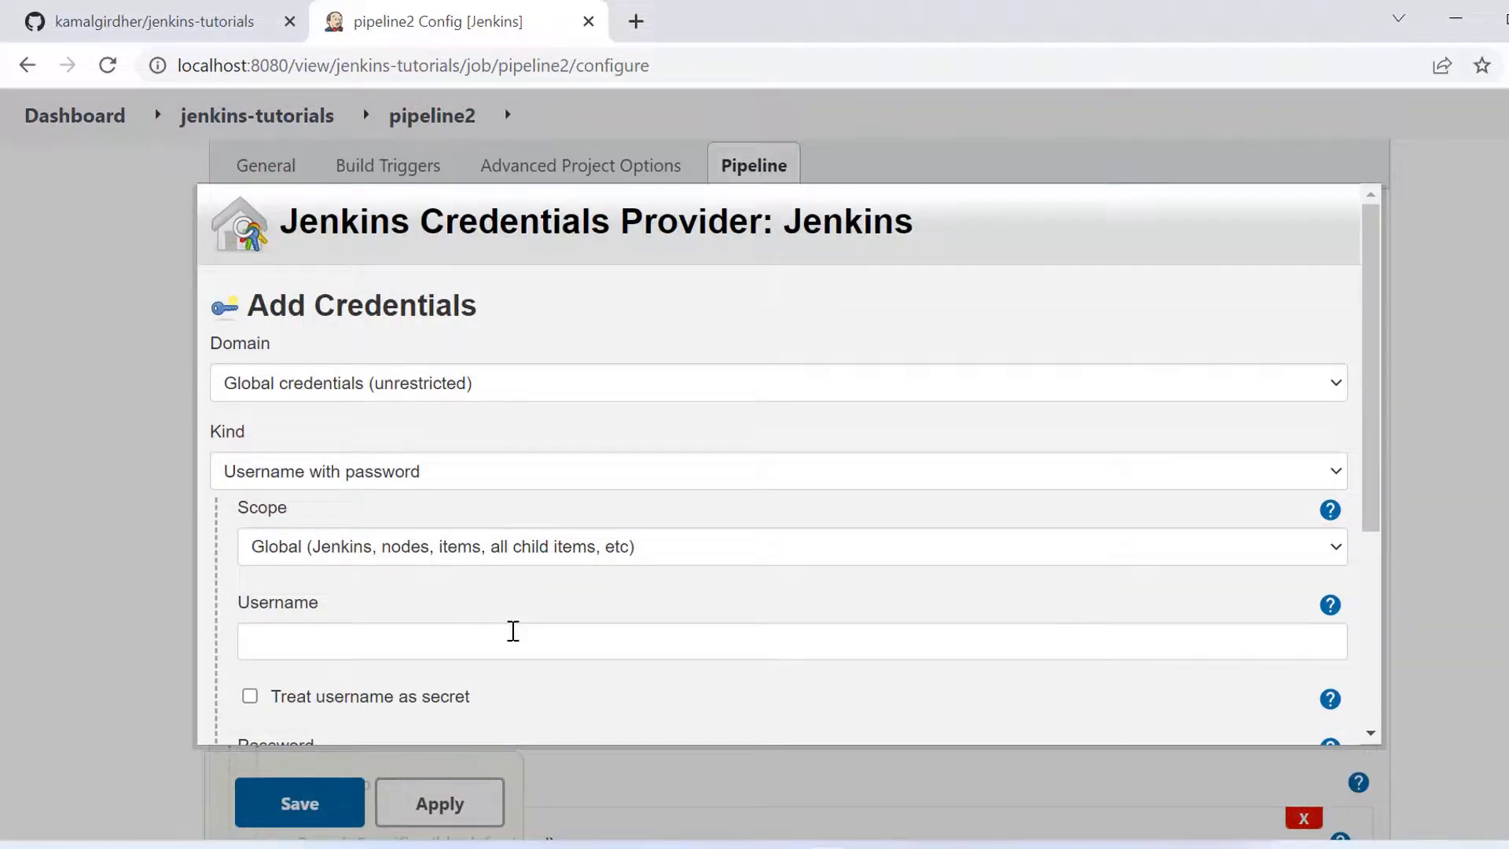
{"action": "left_click", "coordinate": [389, 470]}
{"action": "left_click", "coordinate": [374, 544]}
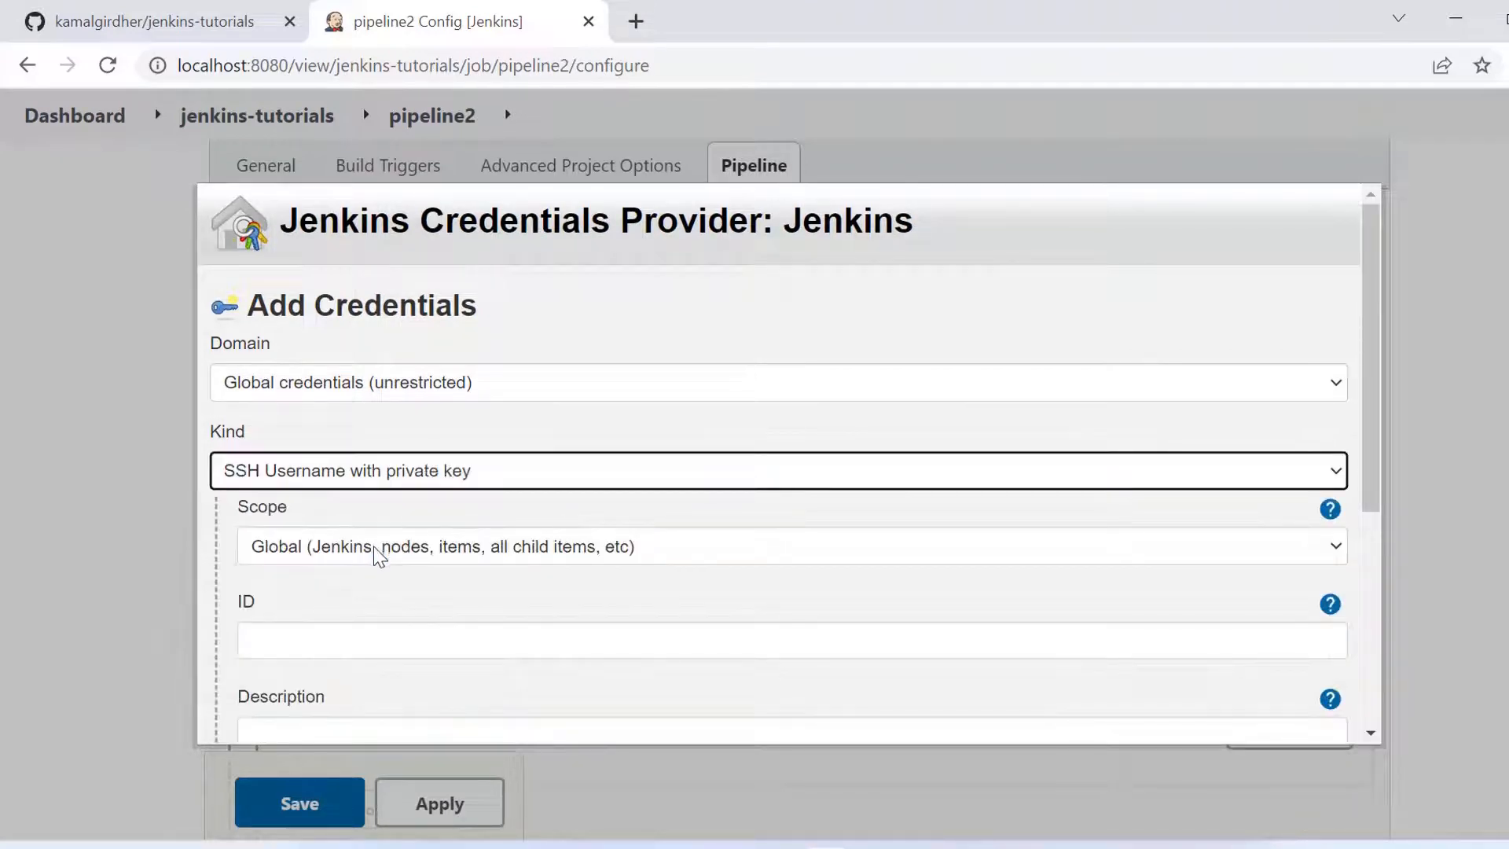
Step: Enter the GitHub account's username in the new credentials
{"action": "scroll", "coordinate": [387, 576], "scroll_direction": "down", "scroll_amount": 4}
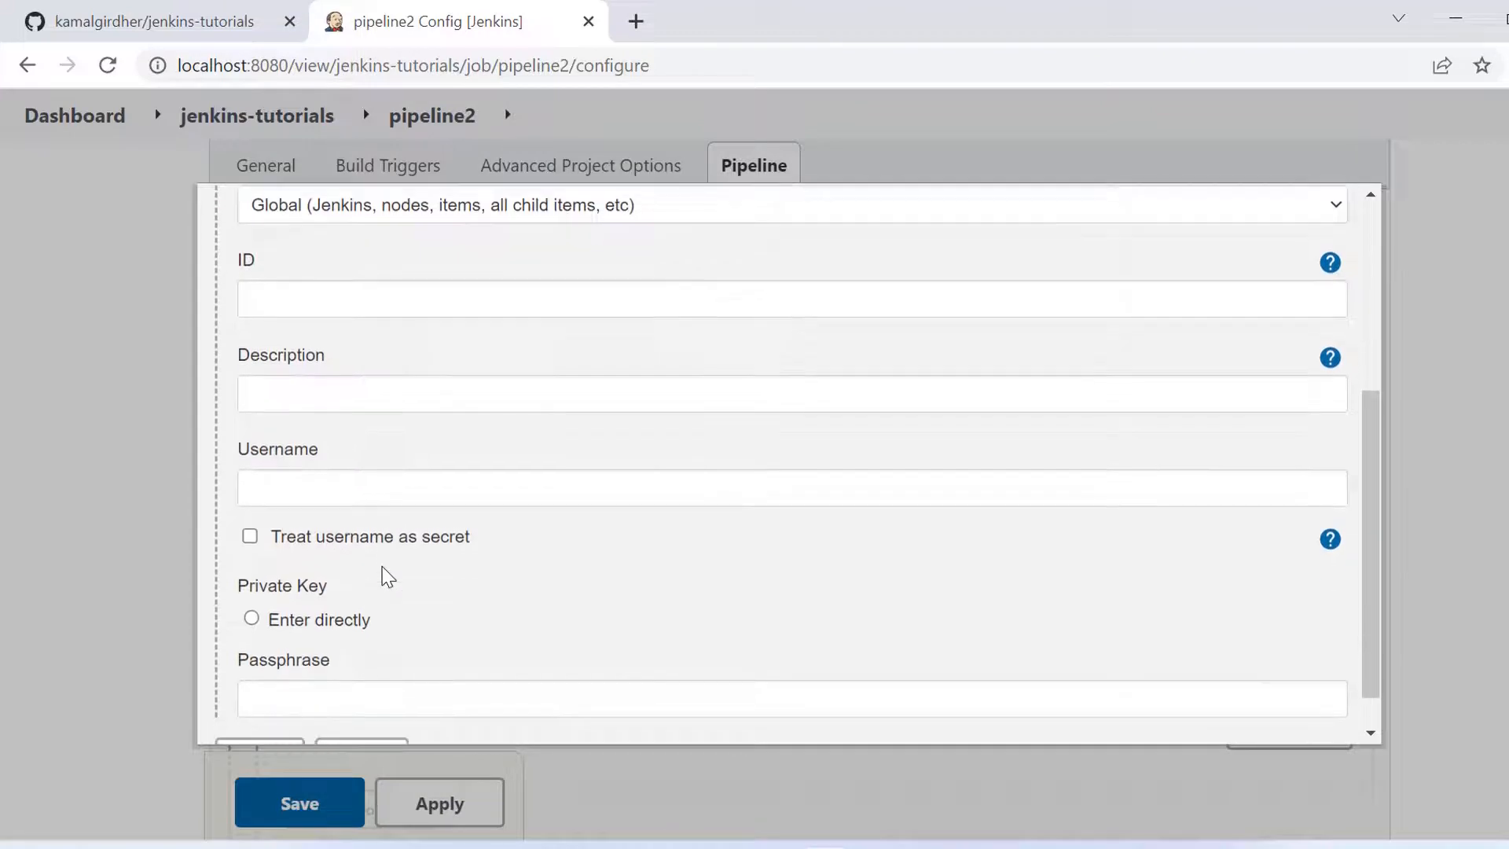
{"action": "scroll", "coordinate": [387, 577], "scroll_direction": "down", "scroll_amount": 1}
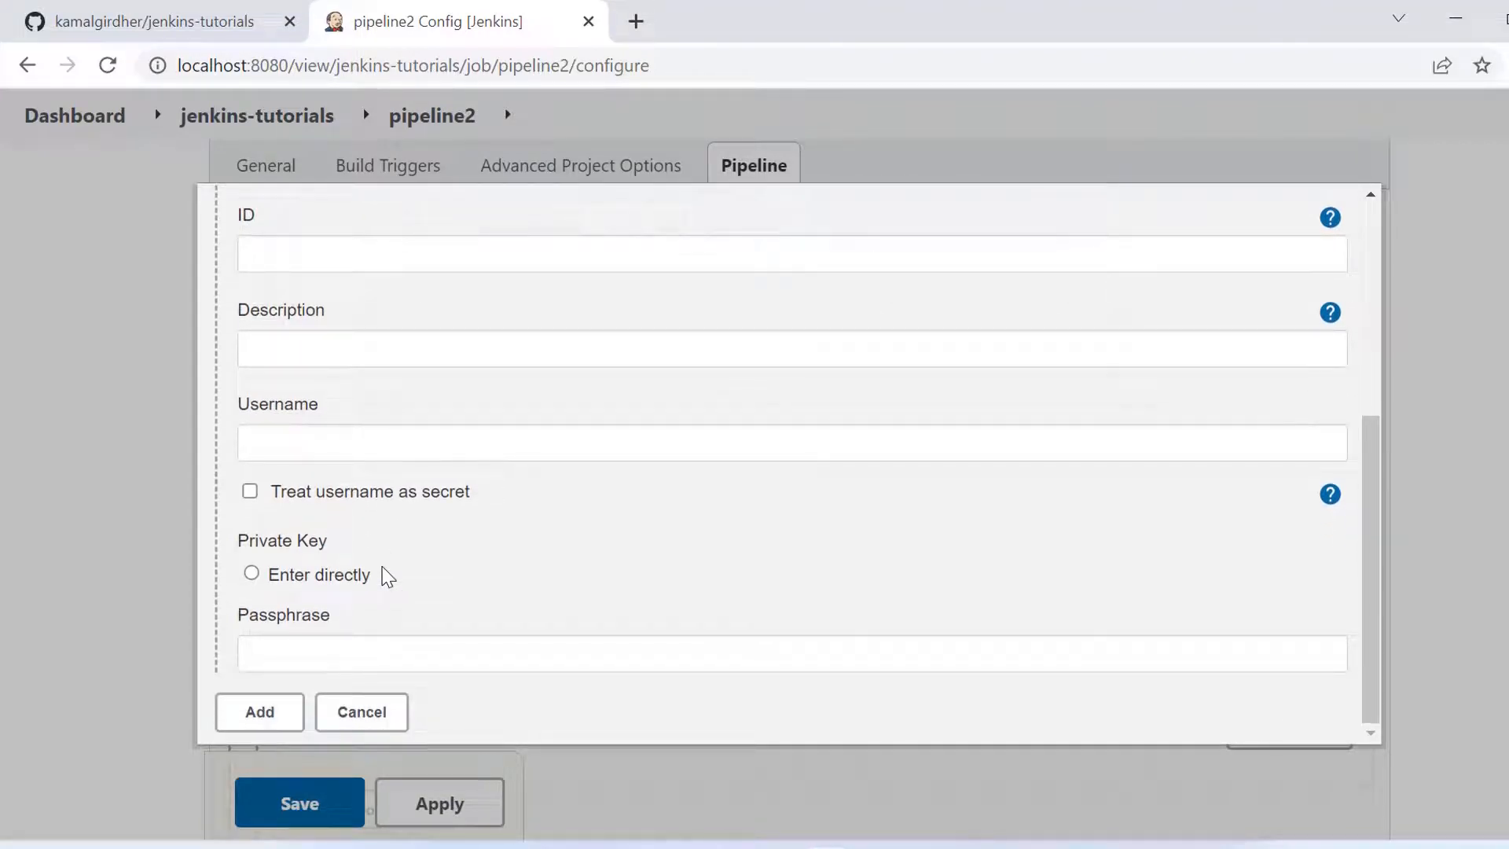
{"action": "scroll", "coordinate": [388, 576], "scroll_direction": "up", "scroll_amount": 1}
{"action": "left_click", "coordinate": [320, 503]}
{"action": "left_click", "coordinate": [327, 559]}
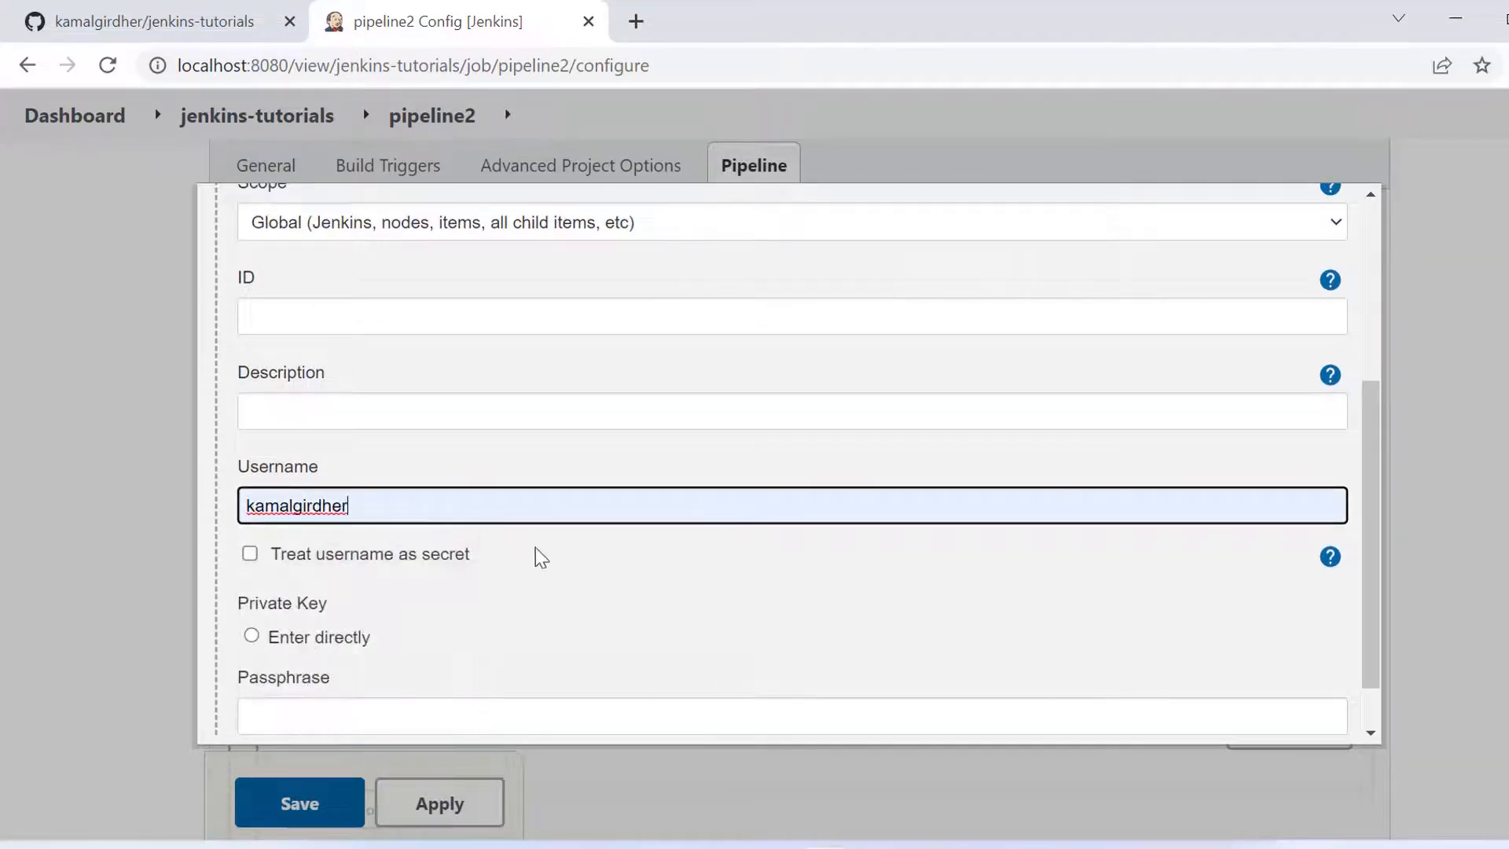
{"action": "left_click", "coordinate": [540, 554]}
{"action": "scroll", "coordinate": [542, 605], "scroll_direction": "down", "scroll_amount": 1}
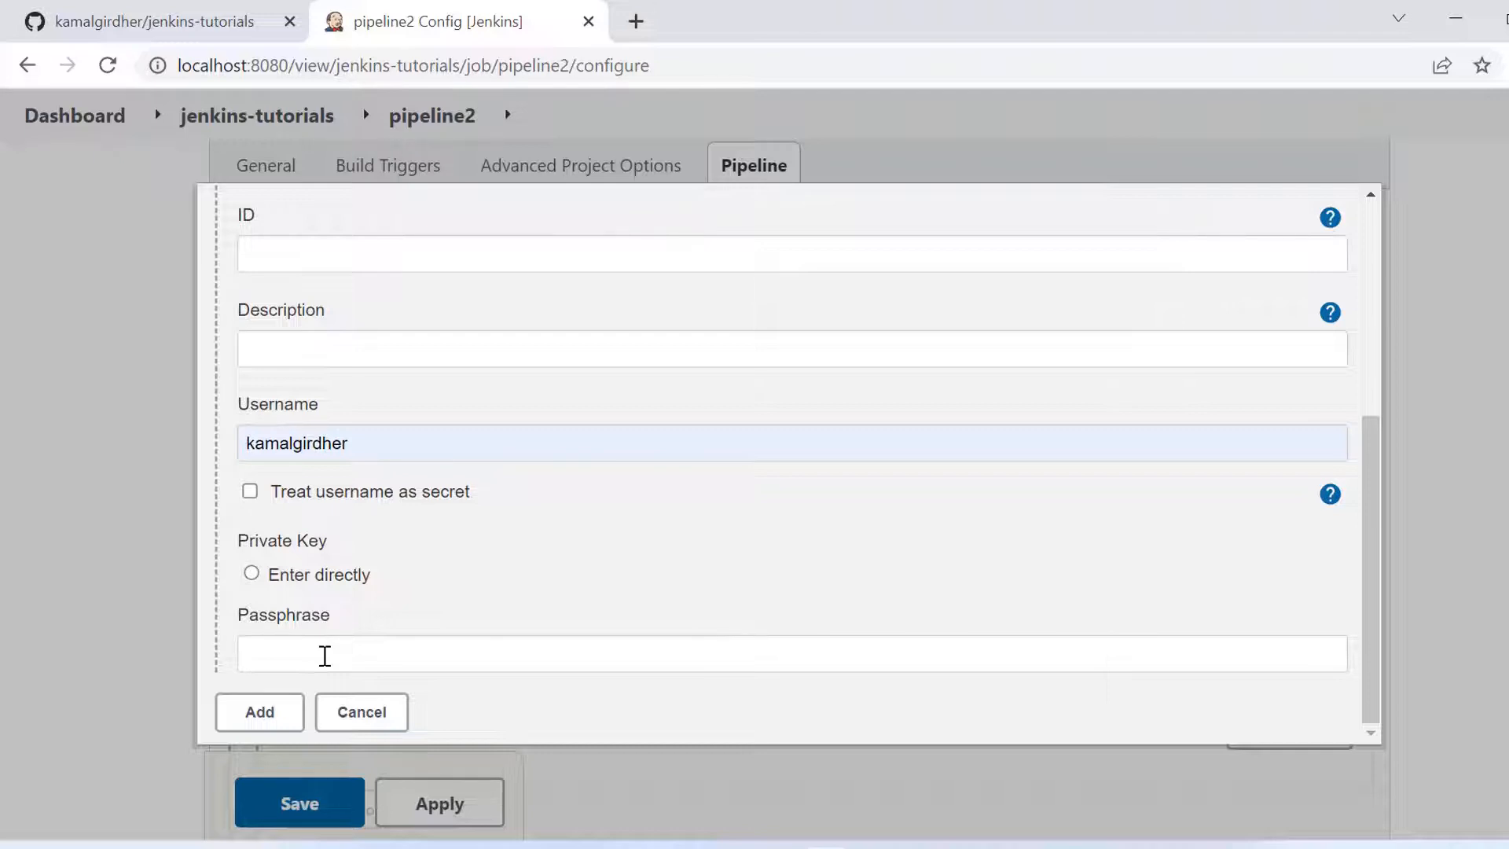
Step: Switch to GitHub and open the personal access tokens page in the account's developer settings
{"action": "left_click", "coordinate": [196, 22]}
{"action": "left_click", "coordinate": [692, 209]}
{"action": "left_click", "coordinate": [1499, 128]}
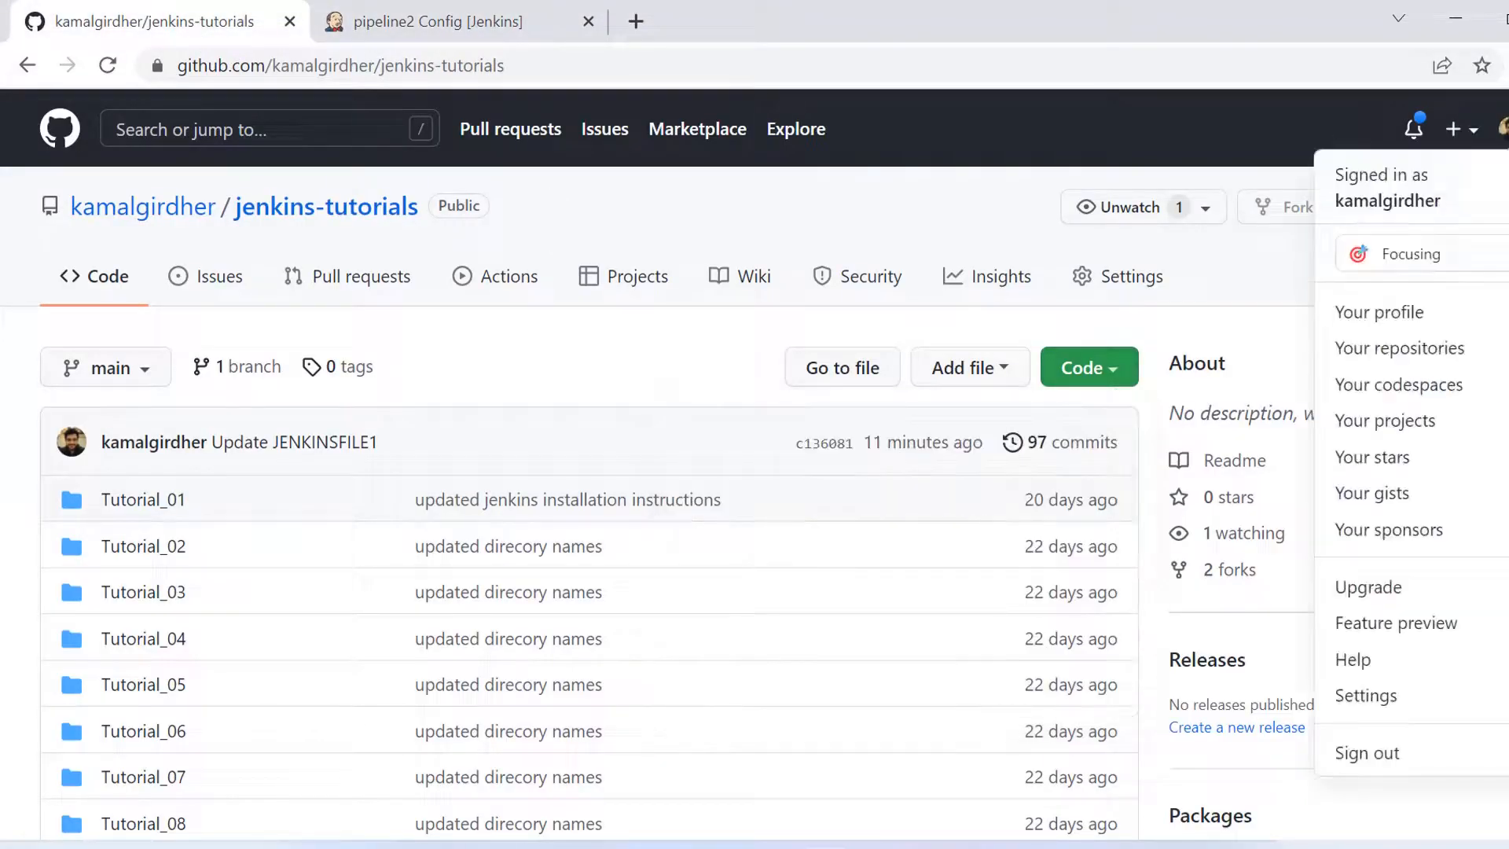
{"action": "left_click", "coordinate": [1406, 697]}
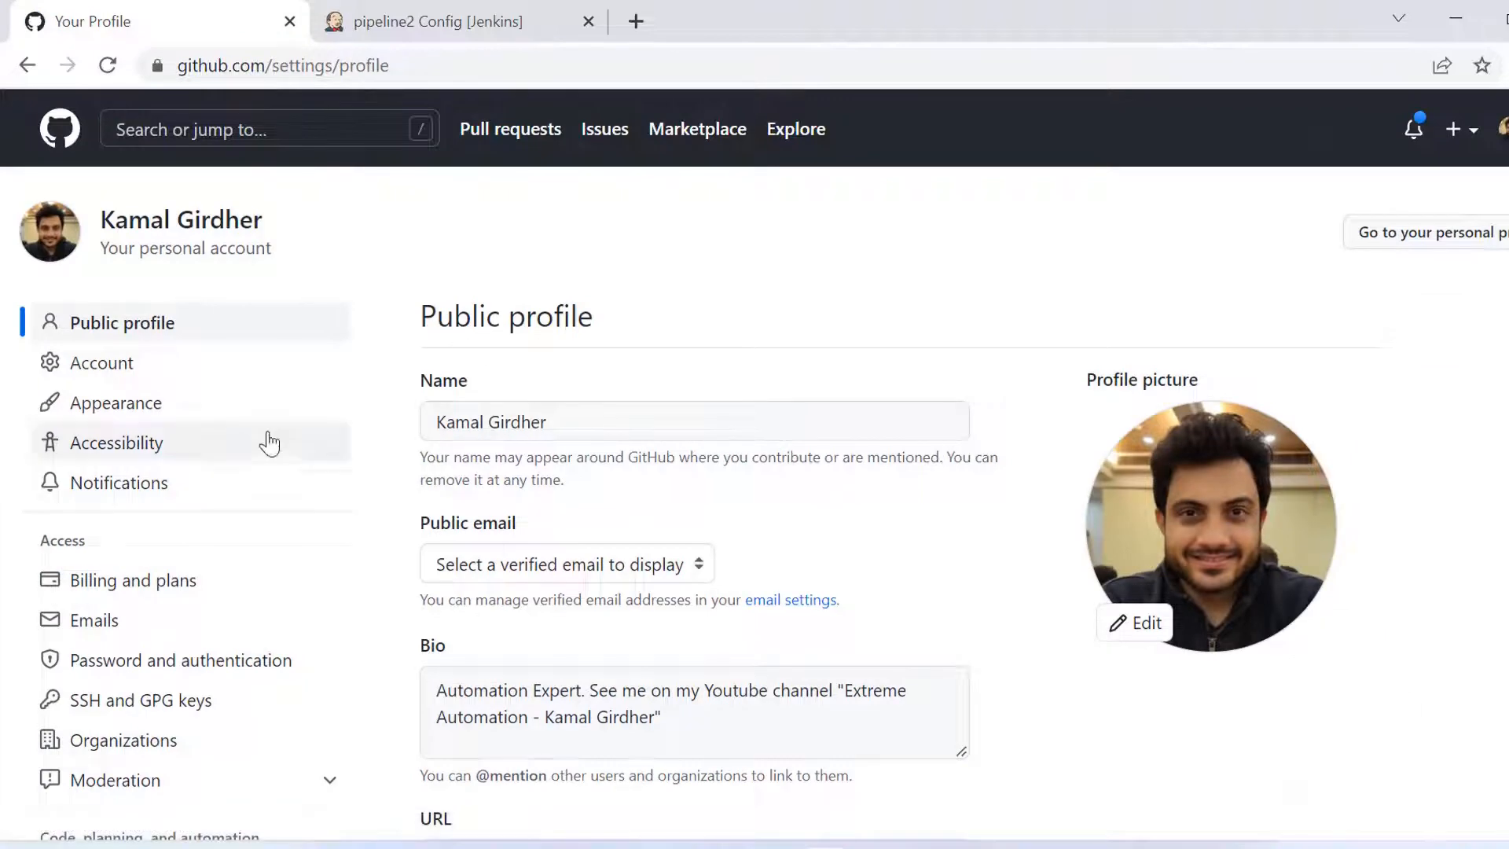
{"action": "scroll", "coordinate": [189, 402], "scroll_direction": "down", "scroll_amount": 15}
{"action": "scroll", "coordinate": [196, 377], "scroll_direction": "up", "scroll_amount": 1}
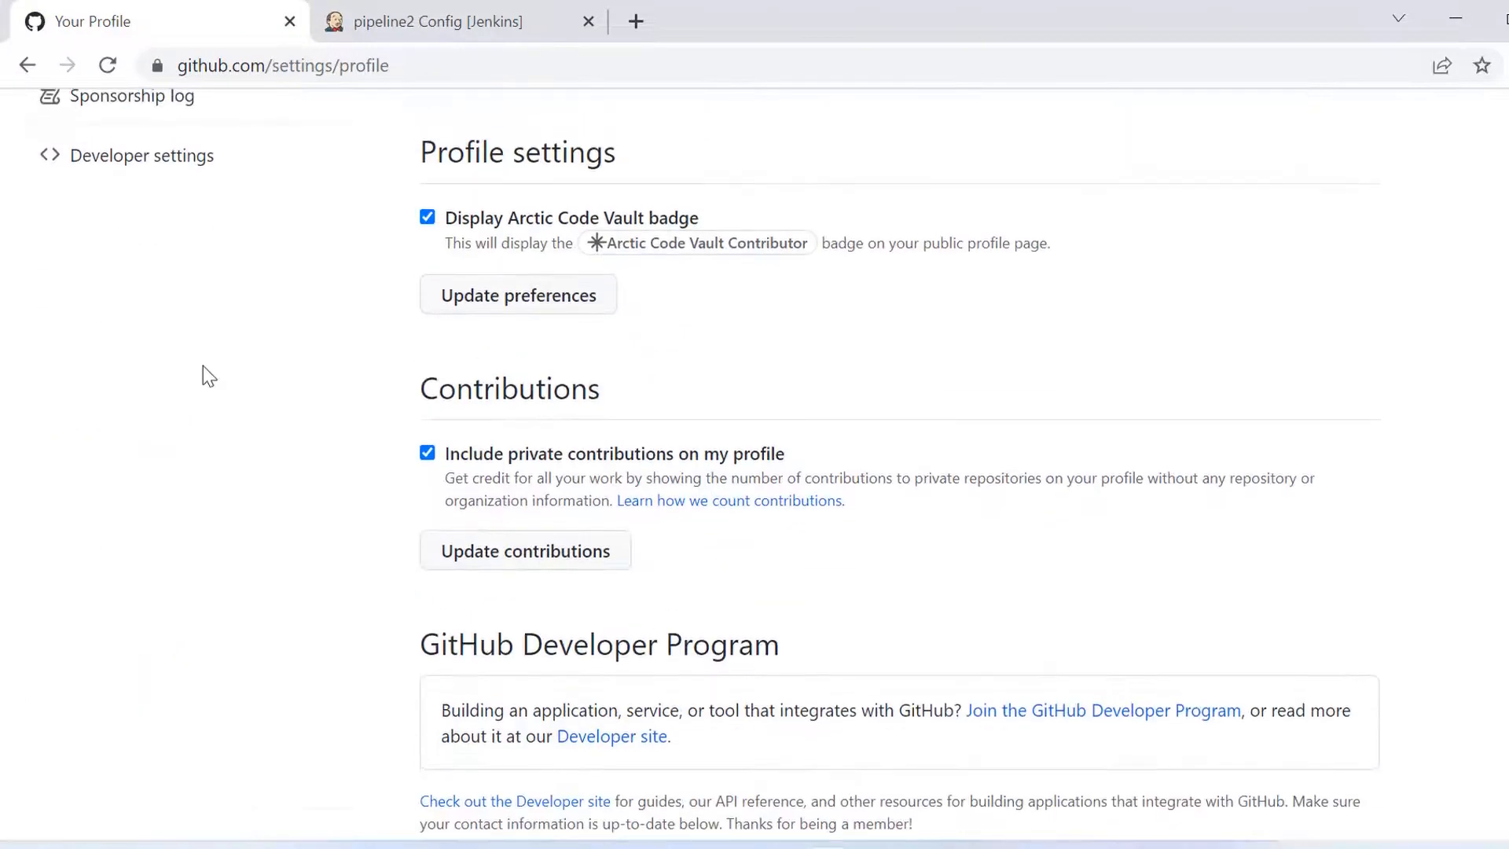
{"action": "left_click", "coordinate": [179, 154]}
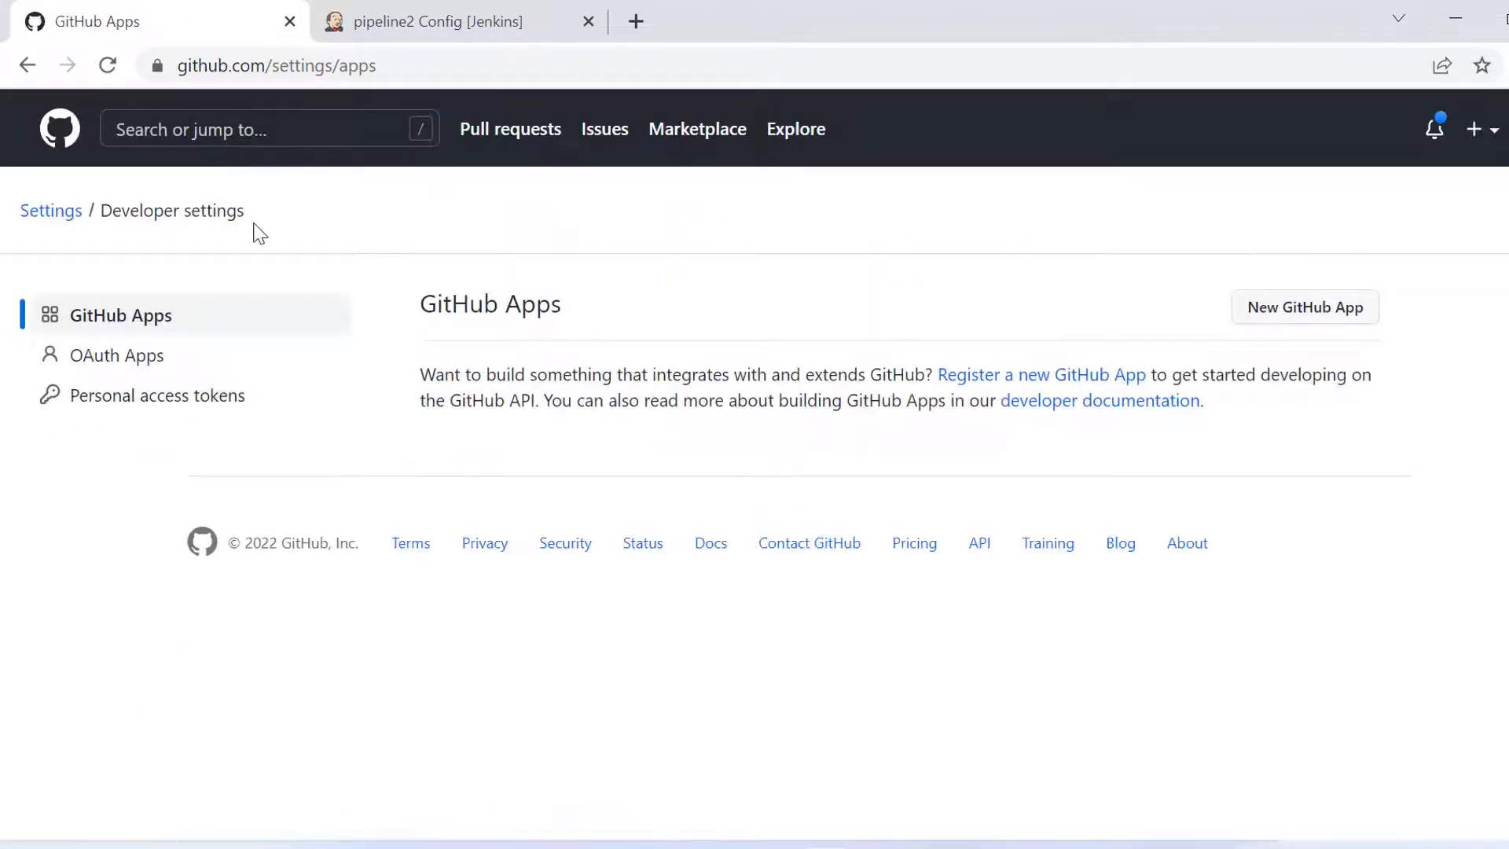
{"action": "left_click", "coordinate": [138, 410]}
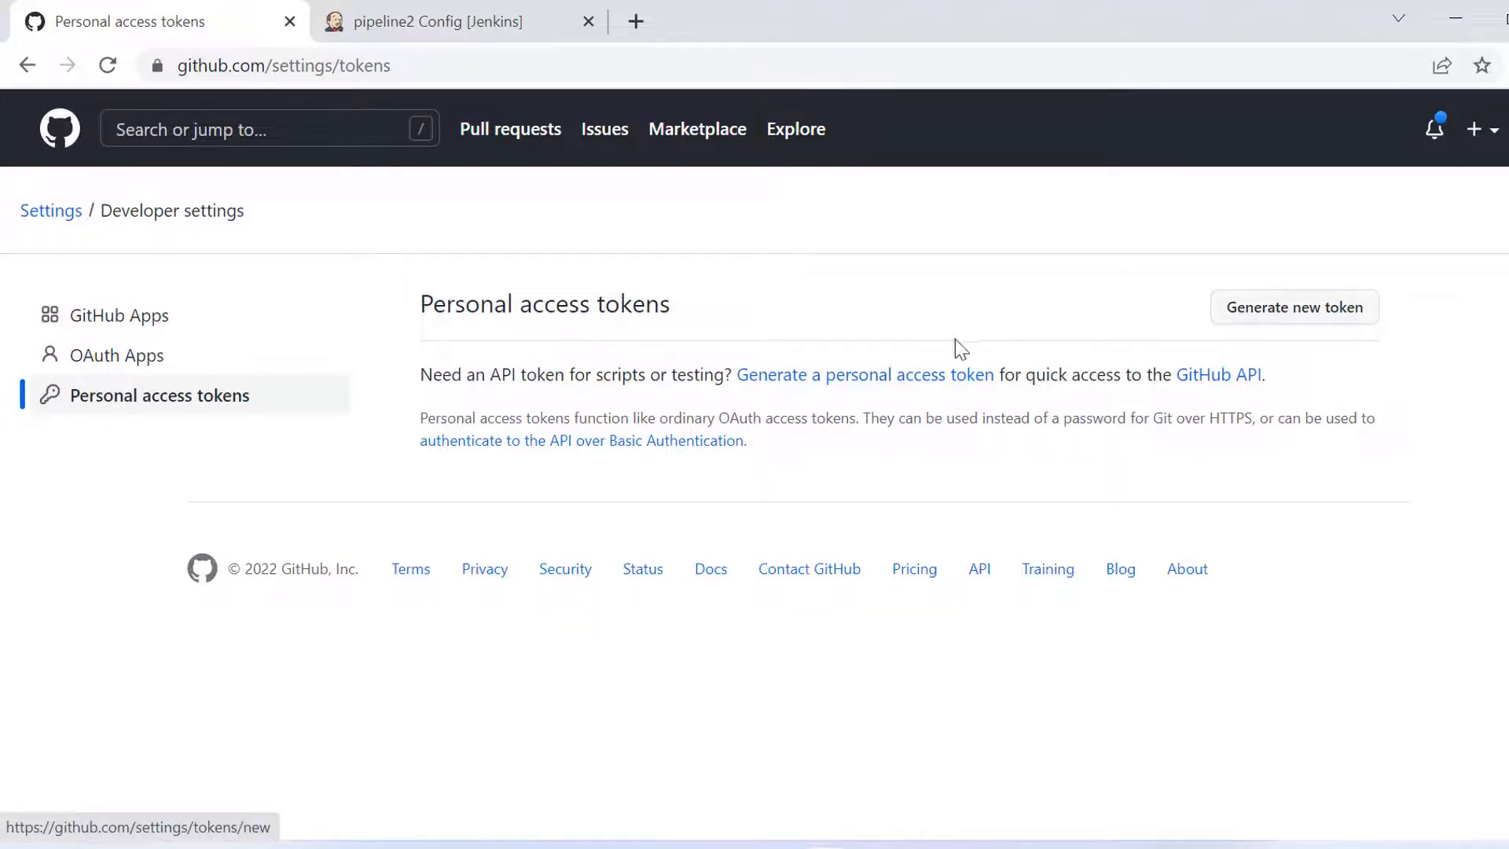
Step: Start generating a new personal access token and confirm access with the account password
{"action": "left_click", "coordinate": [1279, 309]}
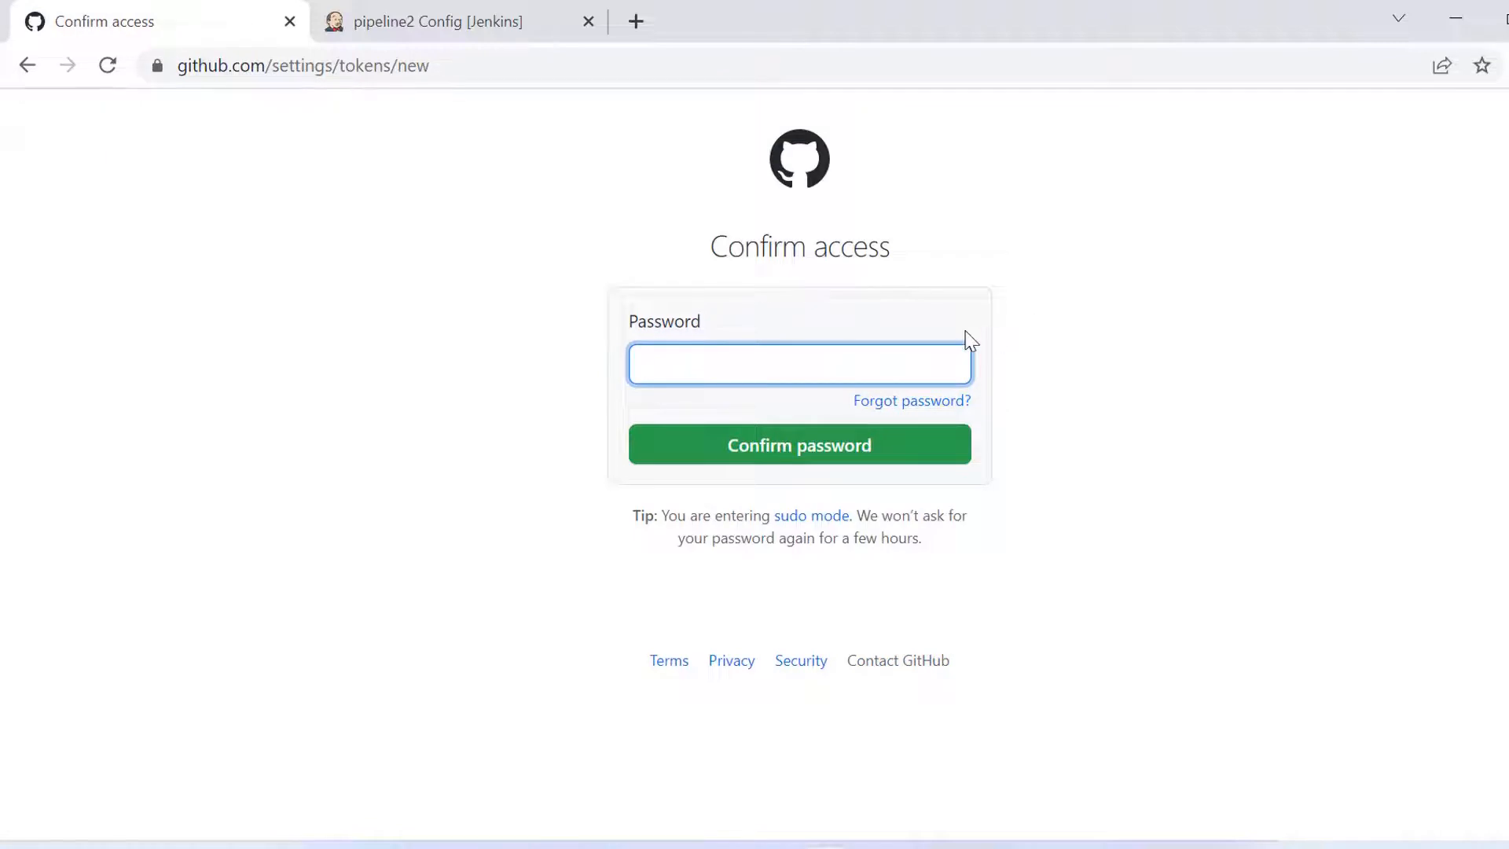
{"action": "type", "text": "••••••••••"}
{"action": "left_click", "coordinate": [838, 457]}
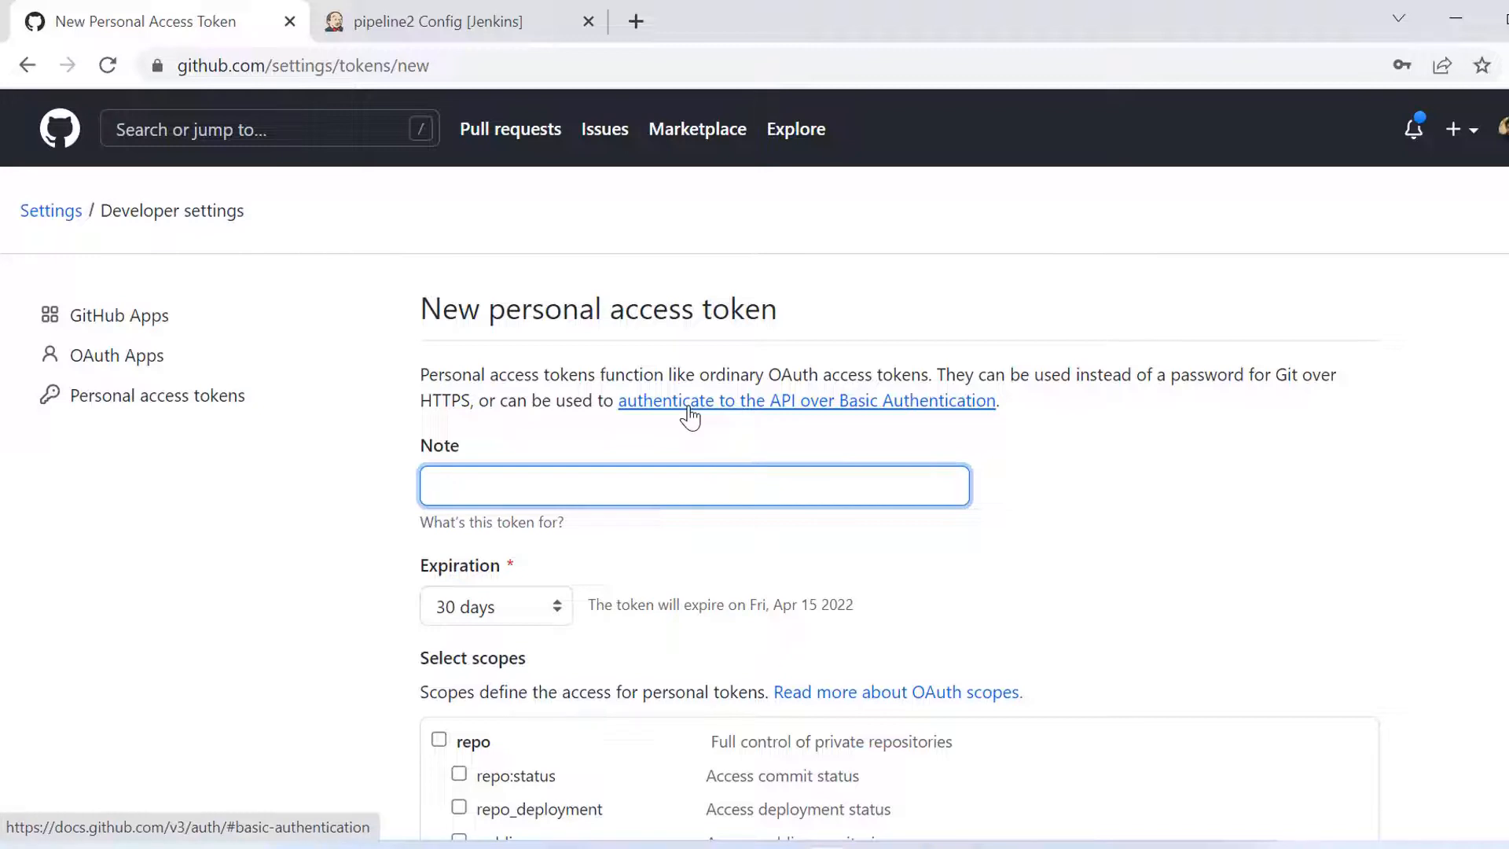
Step: Enter jenkins as the token's note and set its expiration to 90 days
{"action": "type", "text": "jenkins"}
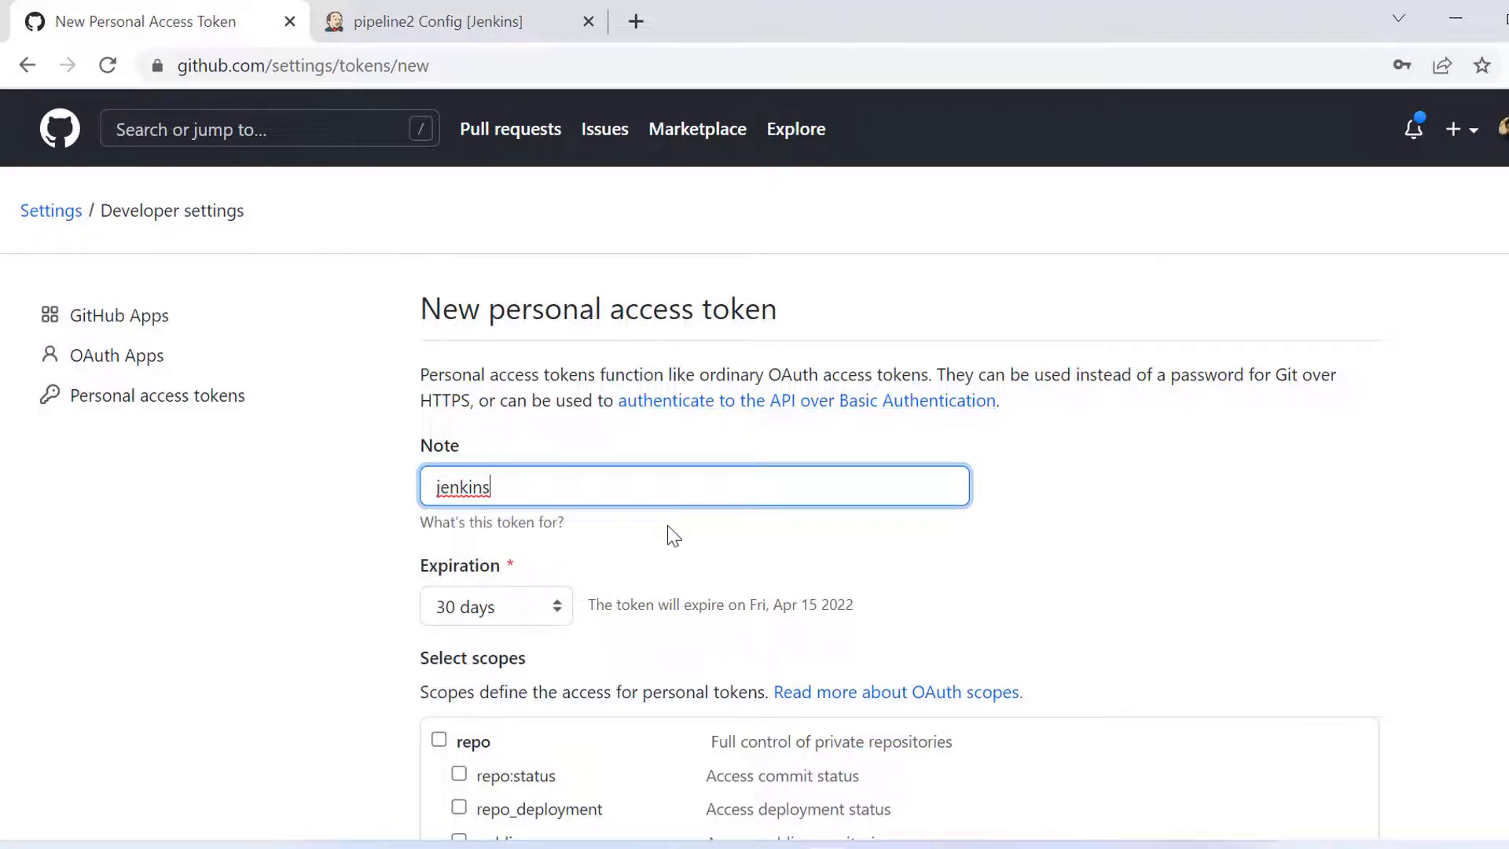
{"action": "scroll", "coordinate": [672, 534], "scroll_direction": "down", "scroll_amount": 1}
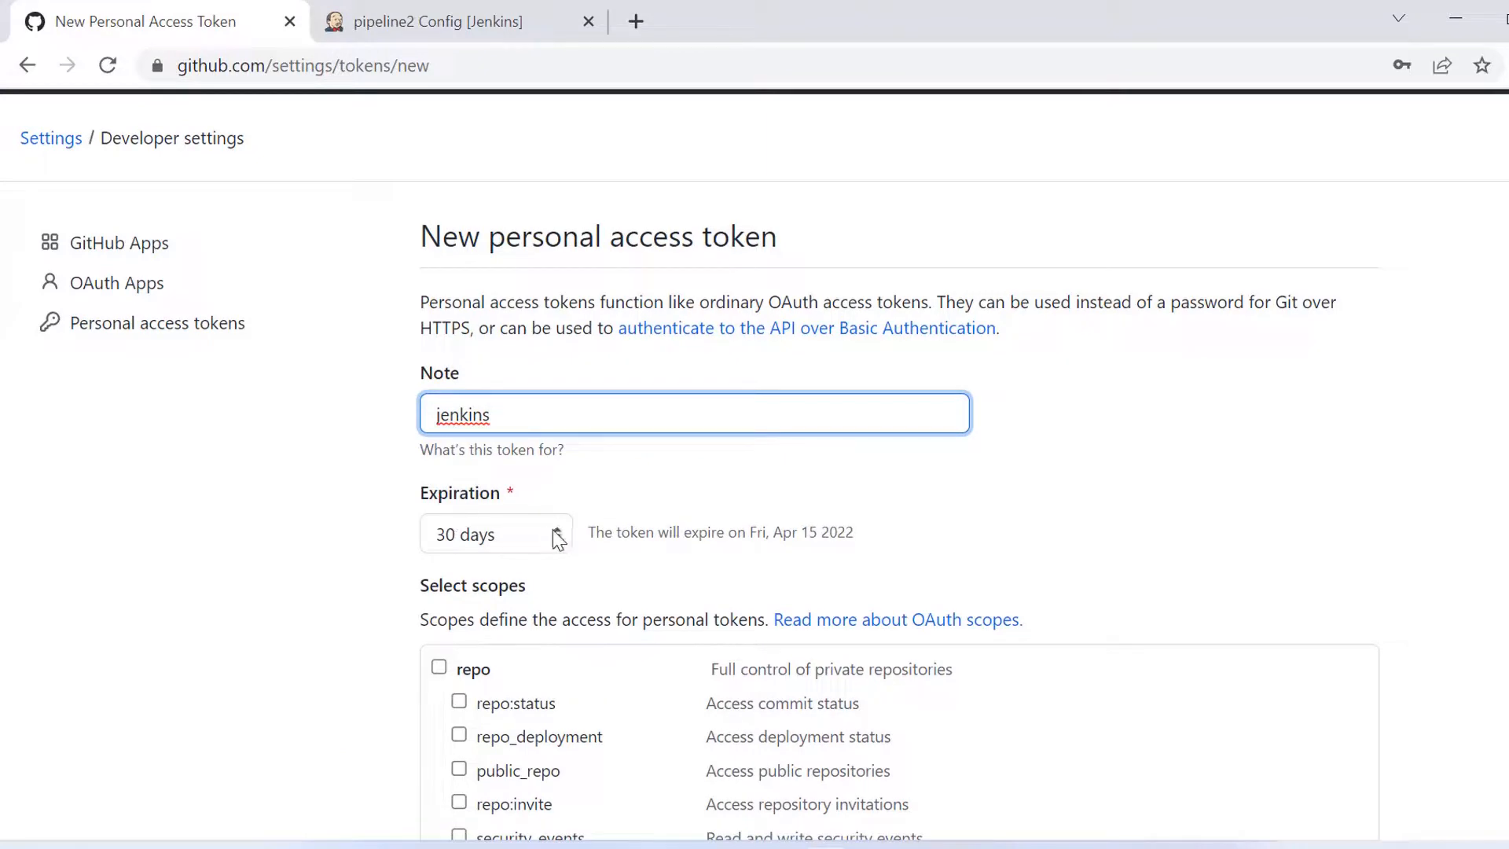
{"action": "left_click", "coordinate": [558, 539]}
{"action": "left_click", "coordinate": [503, 632]}
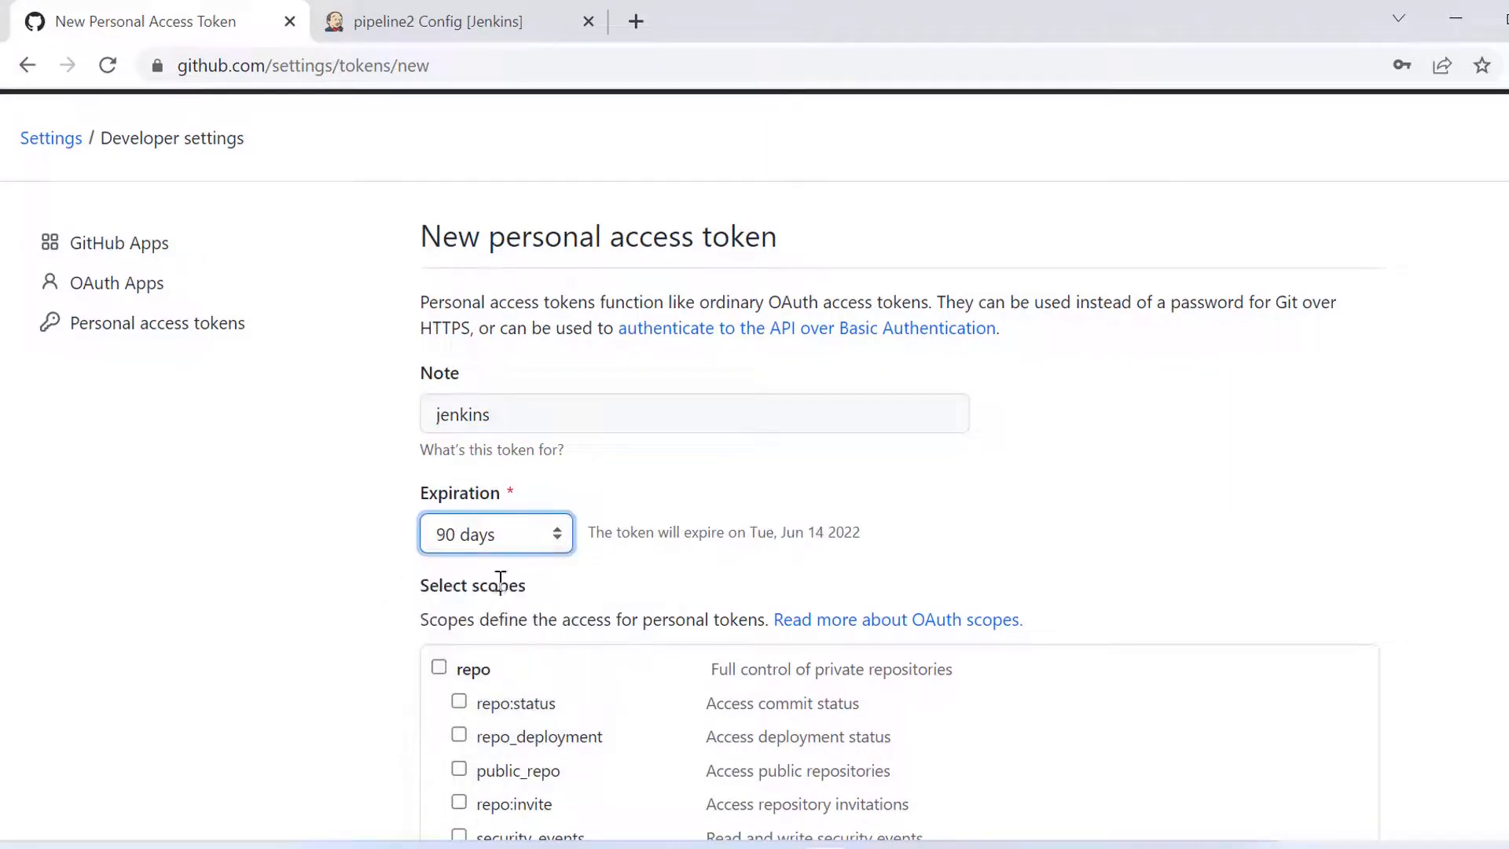
{"action": "left_click", "coordinate": [648, 511]}
Step: Grant the new token the repo, workflow, write:packages, delete:packages and admin:org scopes
{"action": "scroll", "coordinate": [656, 523], "scroll_direction": "down", "scroll_amount": 1}
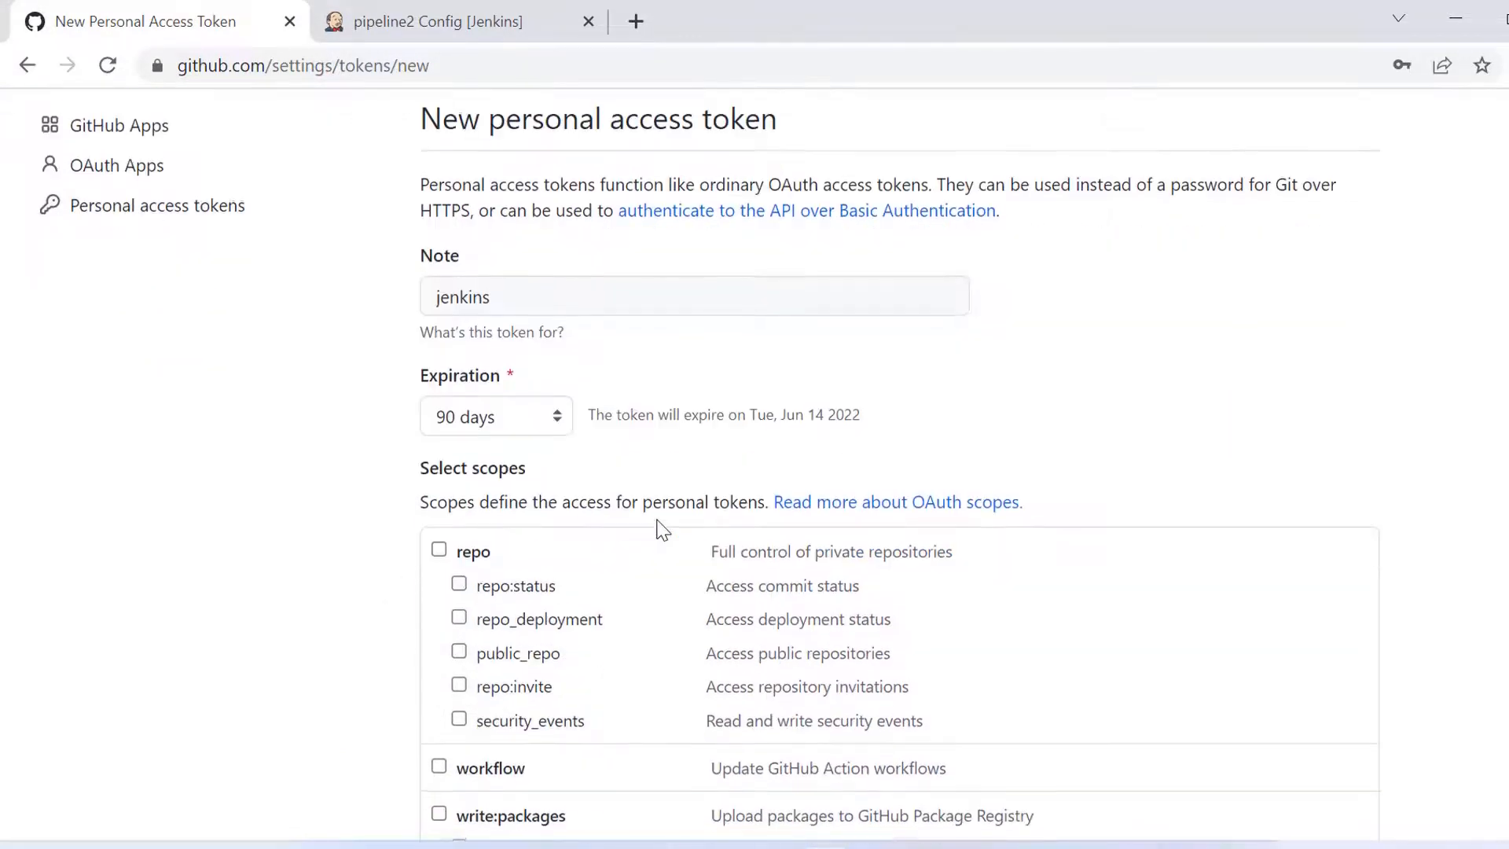
{"action": "left_click", "coordinate": [439, 547]}
{"action": "scroll", "coordinate": [459, 616], "scroll_direction": "down", "scroll_amount": 1}
{"action": "left_click", "coordinate": [438, 631]}
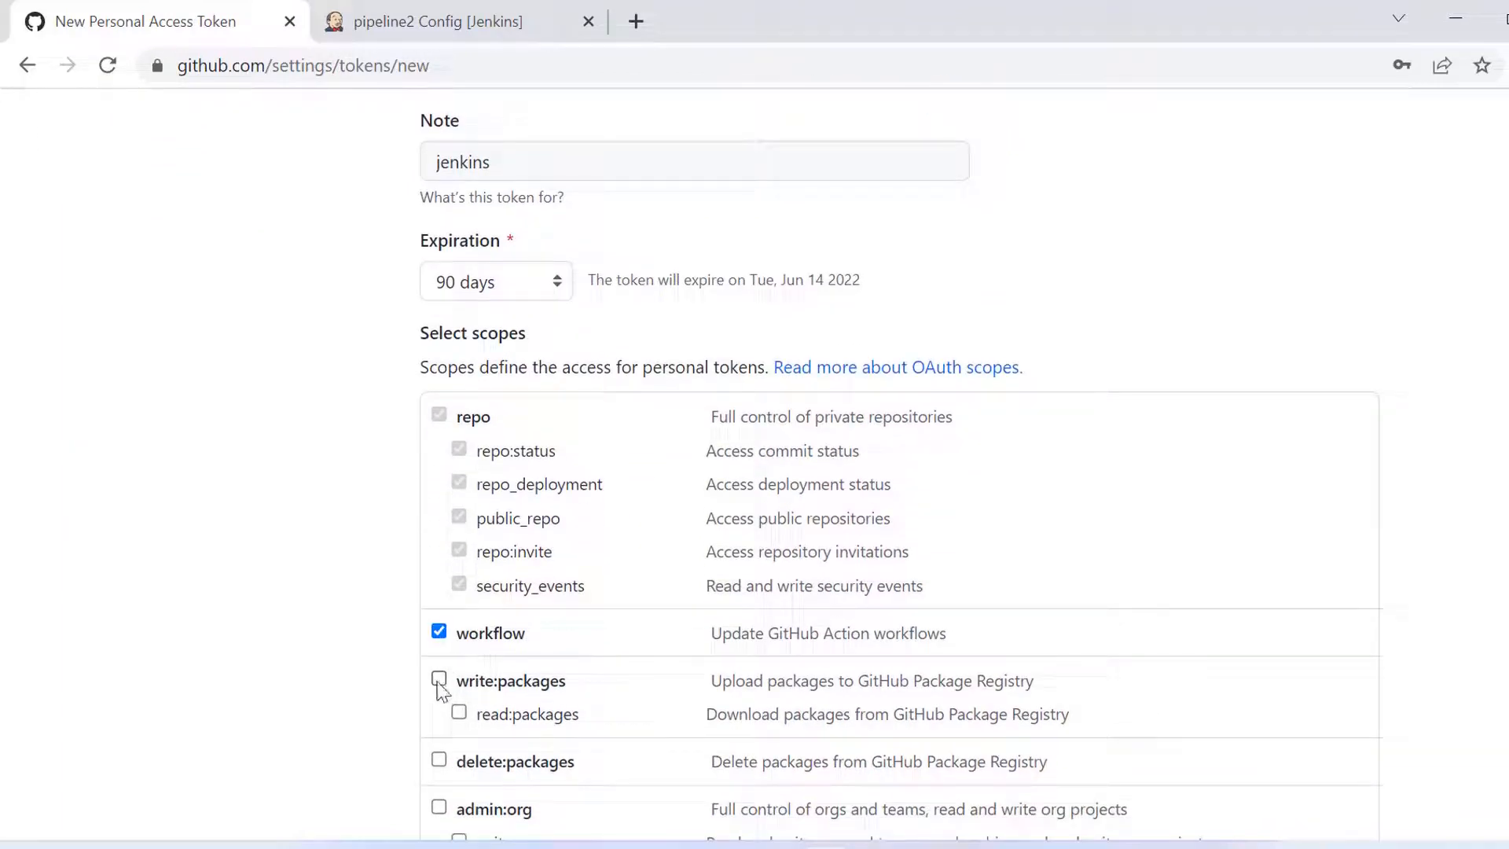
{"action": "left_click", "coordinate": [439, 680]}
{"action": "left_click", "coordinate": [439, 759]}
{"action": "scroll", "coordinate": [437, 768], "scroll_direction": "down", "scroll_amount": 2}
{"action": "left_click", "coordinate": [439, 546]}
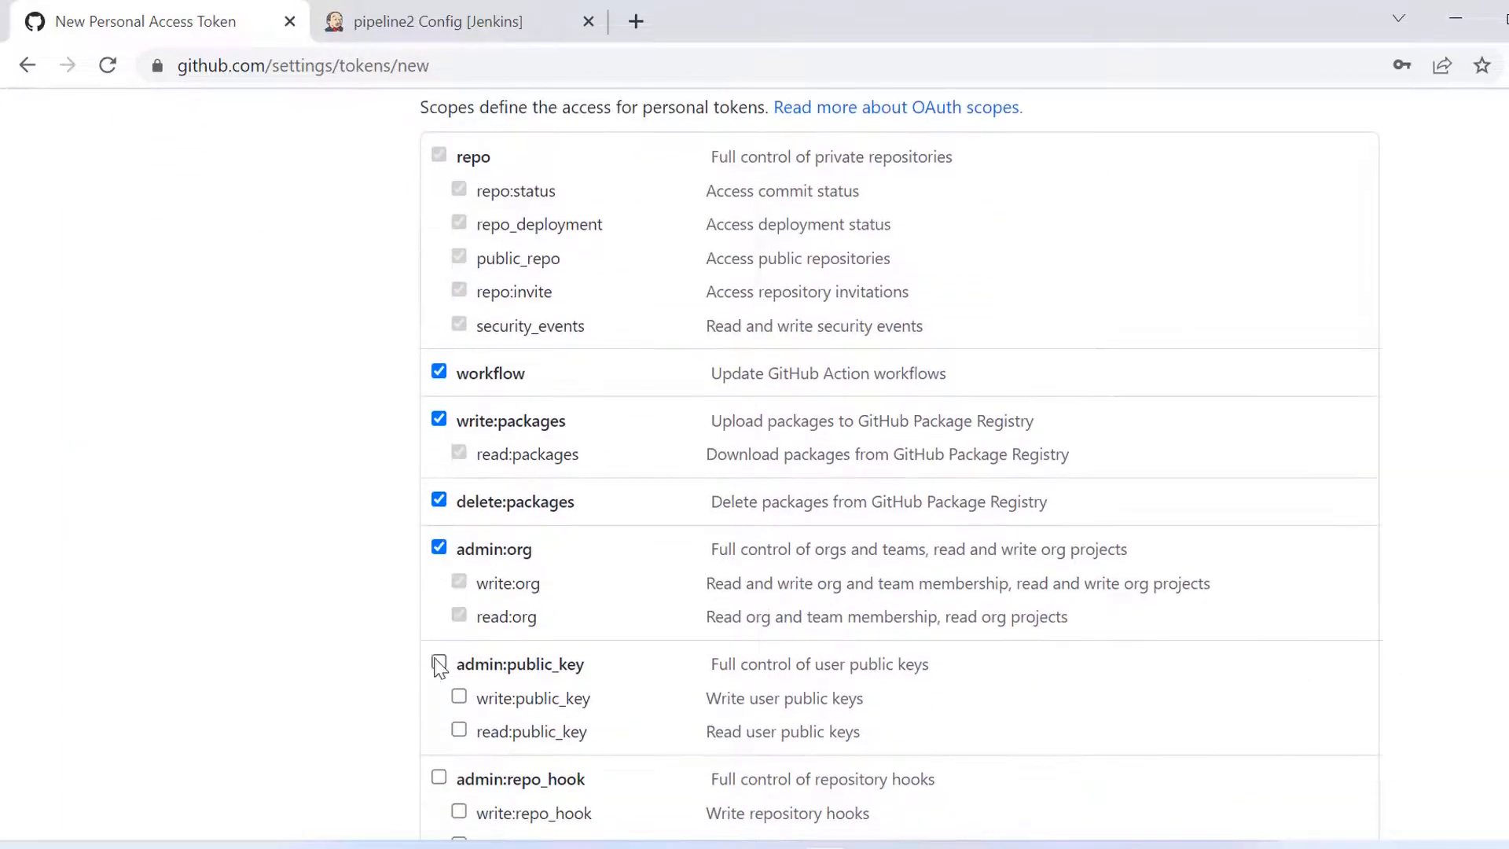
Step: Grant the token the admin:public_key, admin:repo_hook, admin:org_hook, gist, notifications and user scopes
{"action": "left_click", "coordinate": [439, 664]}
{"action": "left_click", "coordinate": [439, 776]}
{"action": "scroll", "coordinate": [439, 776], "scroll_direction": "down", "scroll_amount": 2}
{"action": "left_click", "coordinate": [439, 612]}
{"action": "left_click", "coordinate": [438, 657]}
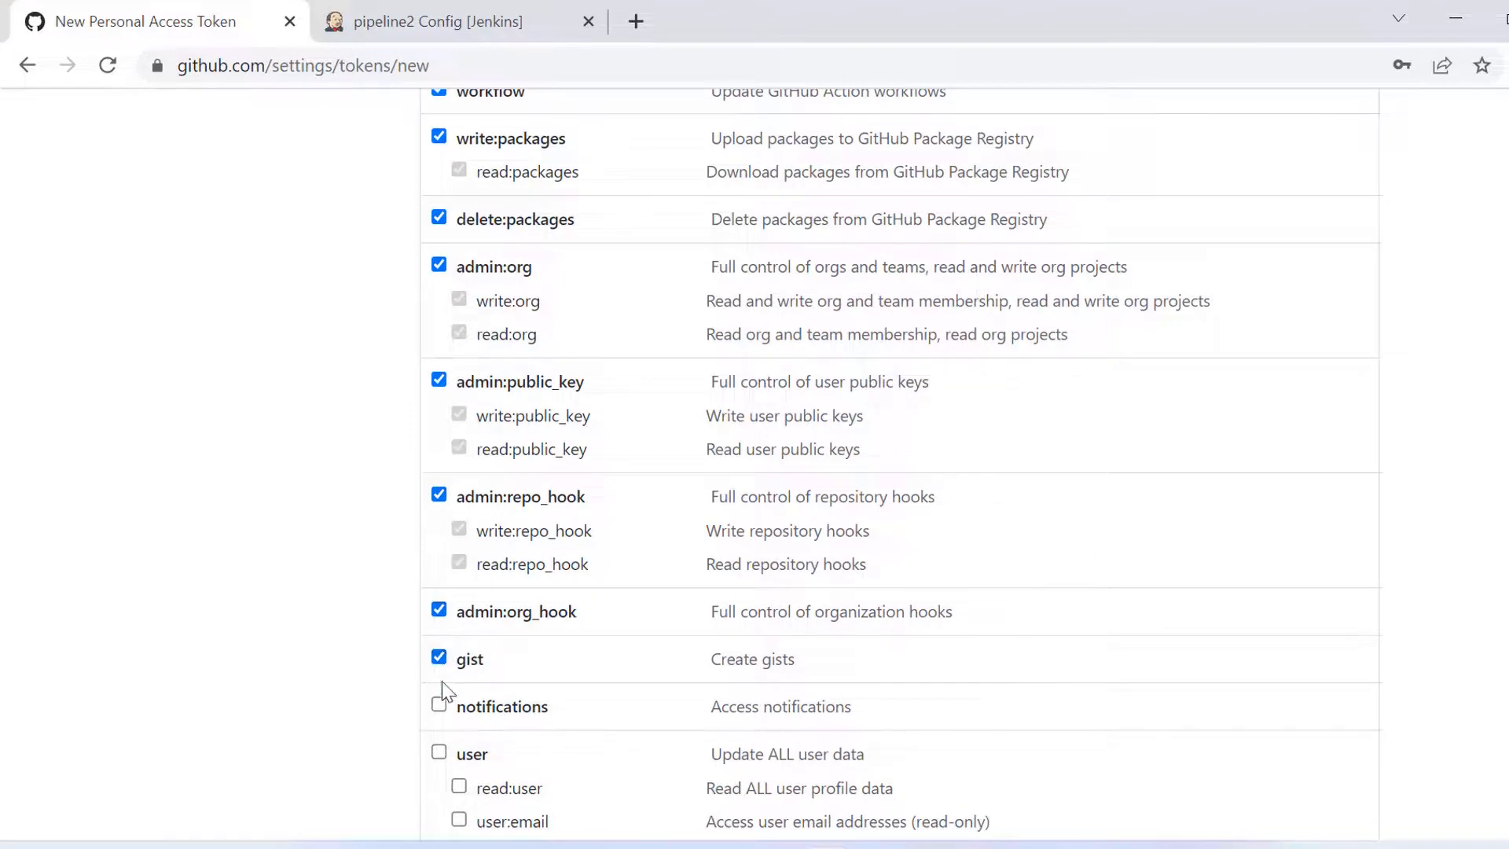
{"action": "left_click", "coordinate": [438, 704]}
{"action": "left_click", "coordinate": [439, 752]}
Step: Grant the token the delete_repo, write:discussion, admin:enterprise and admin:gpg_key scopes
{"action": "scroll", "coordinate": [439, 754], "scroll_direction": "down", "scroll_amount": 3}
{"action": "left_click", "coordinate": [438, 508]}
{"action": "left_click", "coordinate": [439, 556]}
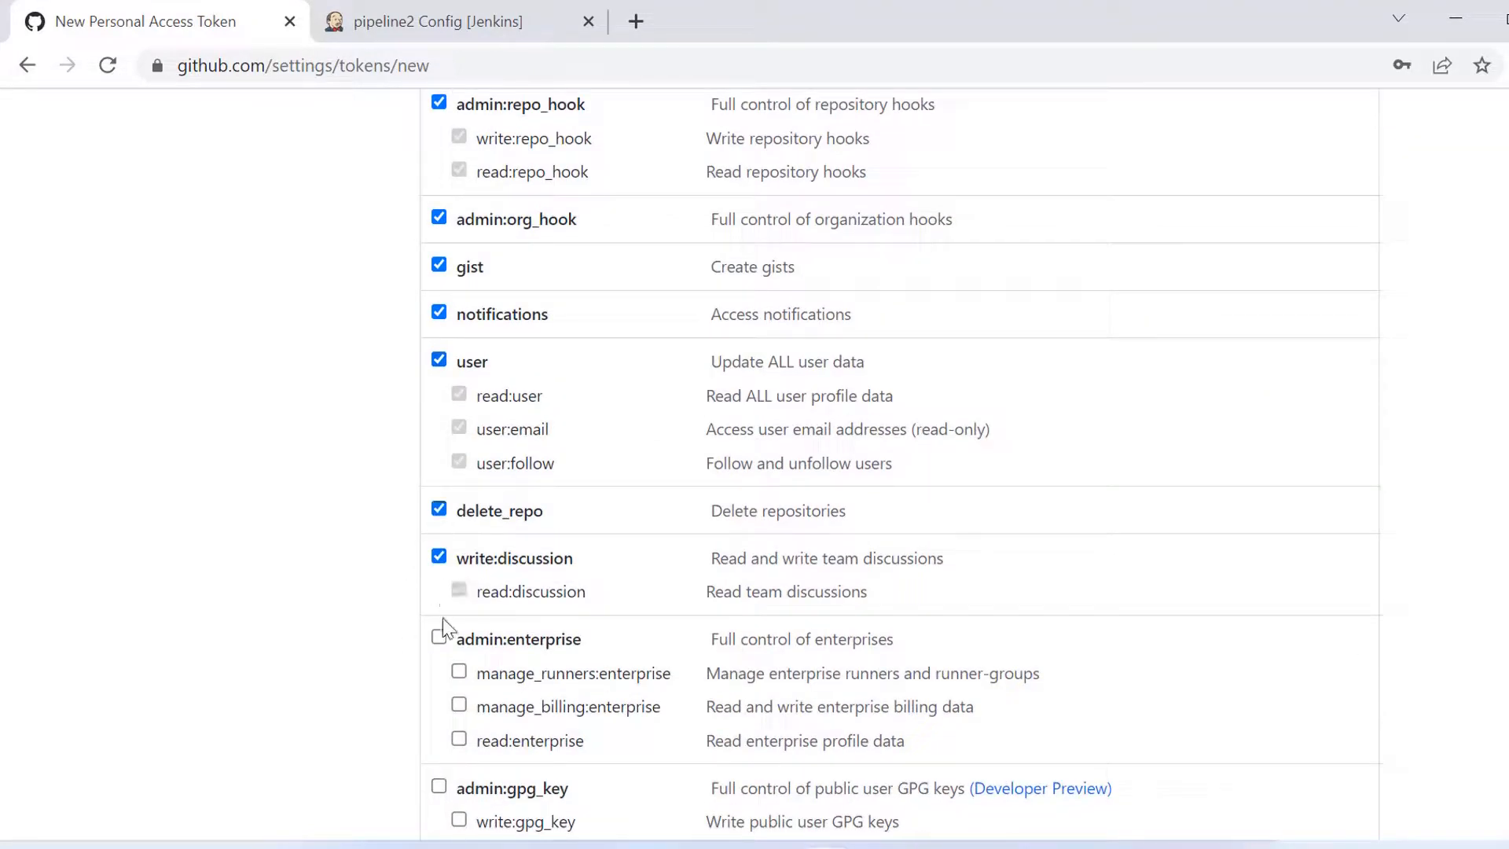
{"action": "left_click", "coordinate": [439, 635]}
{"action": "left_click", "coordinate": [439, 786]}
{"action": "scroll", "coordinate": [442, 790], "scroll_direction": "down", "scroll_amount": 3}
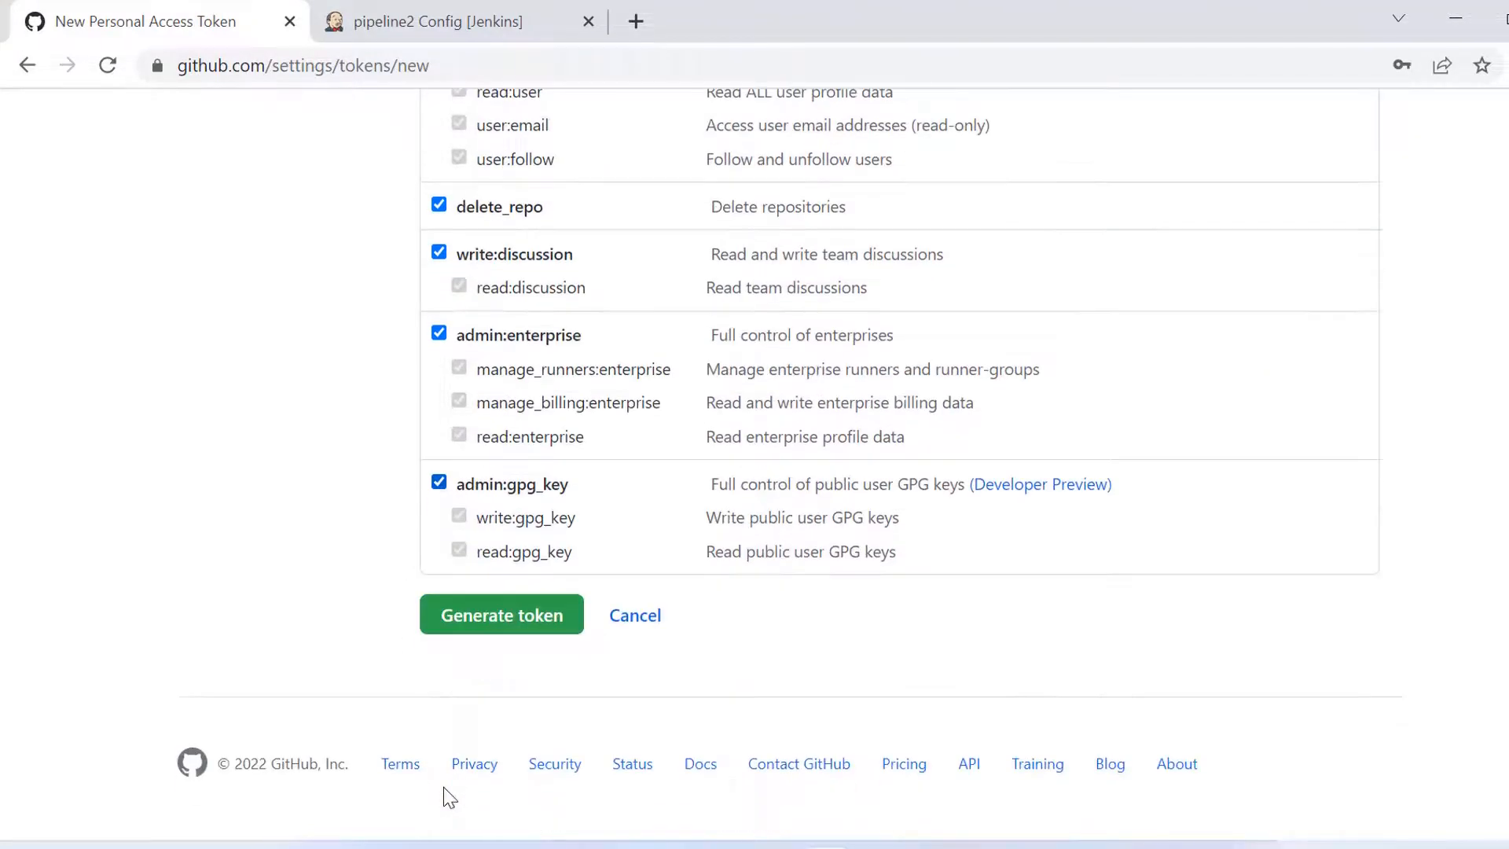
Step: Generate the personal access token and copy it
{"action": "left_click", "coordinate": [501, 614]}
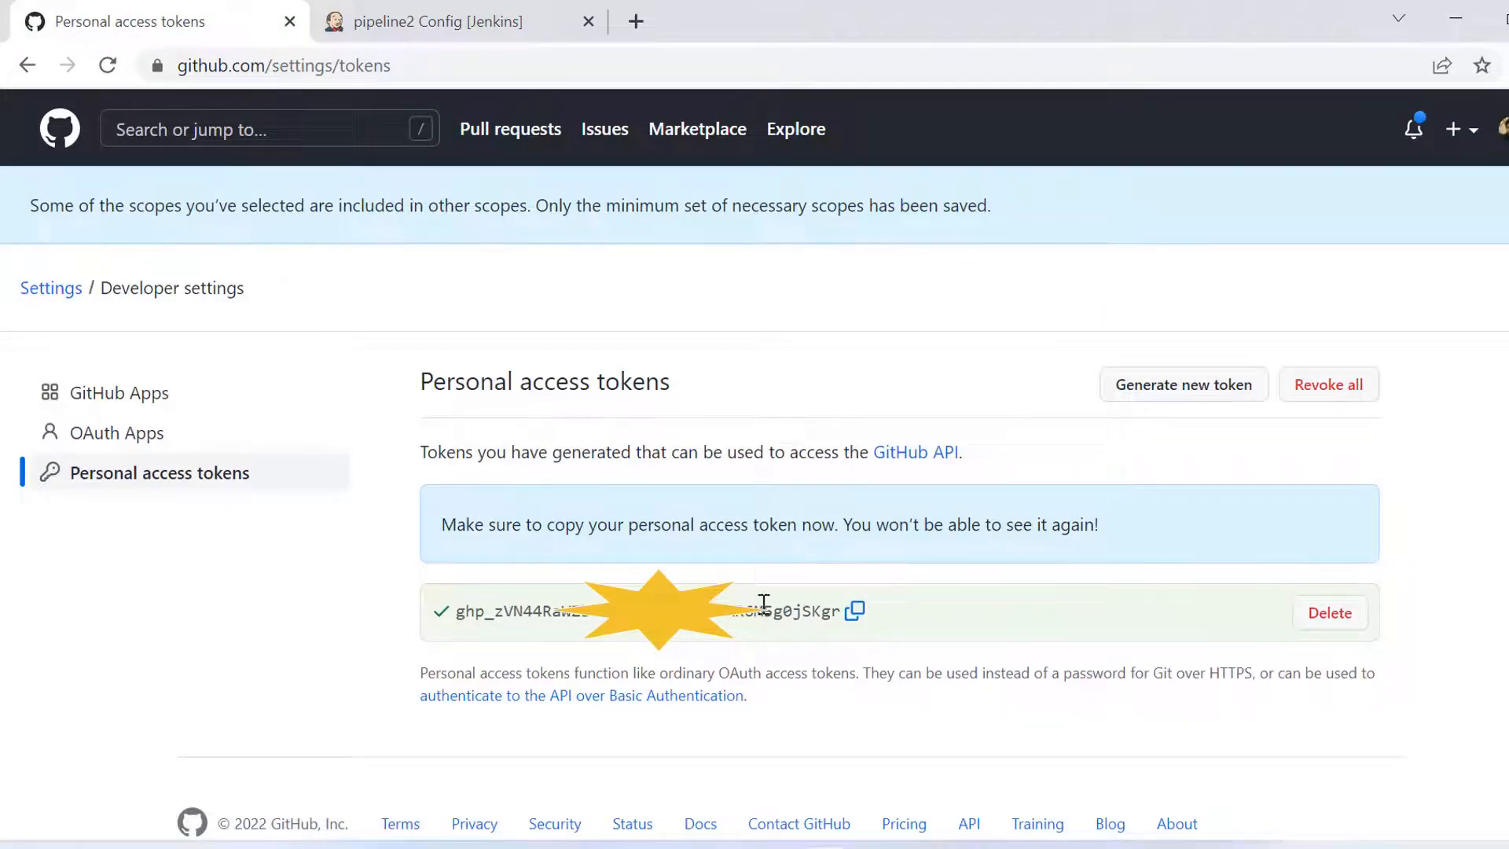
{"action": "left_click", "coordinate": [852, 619]}
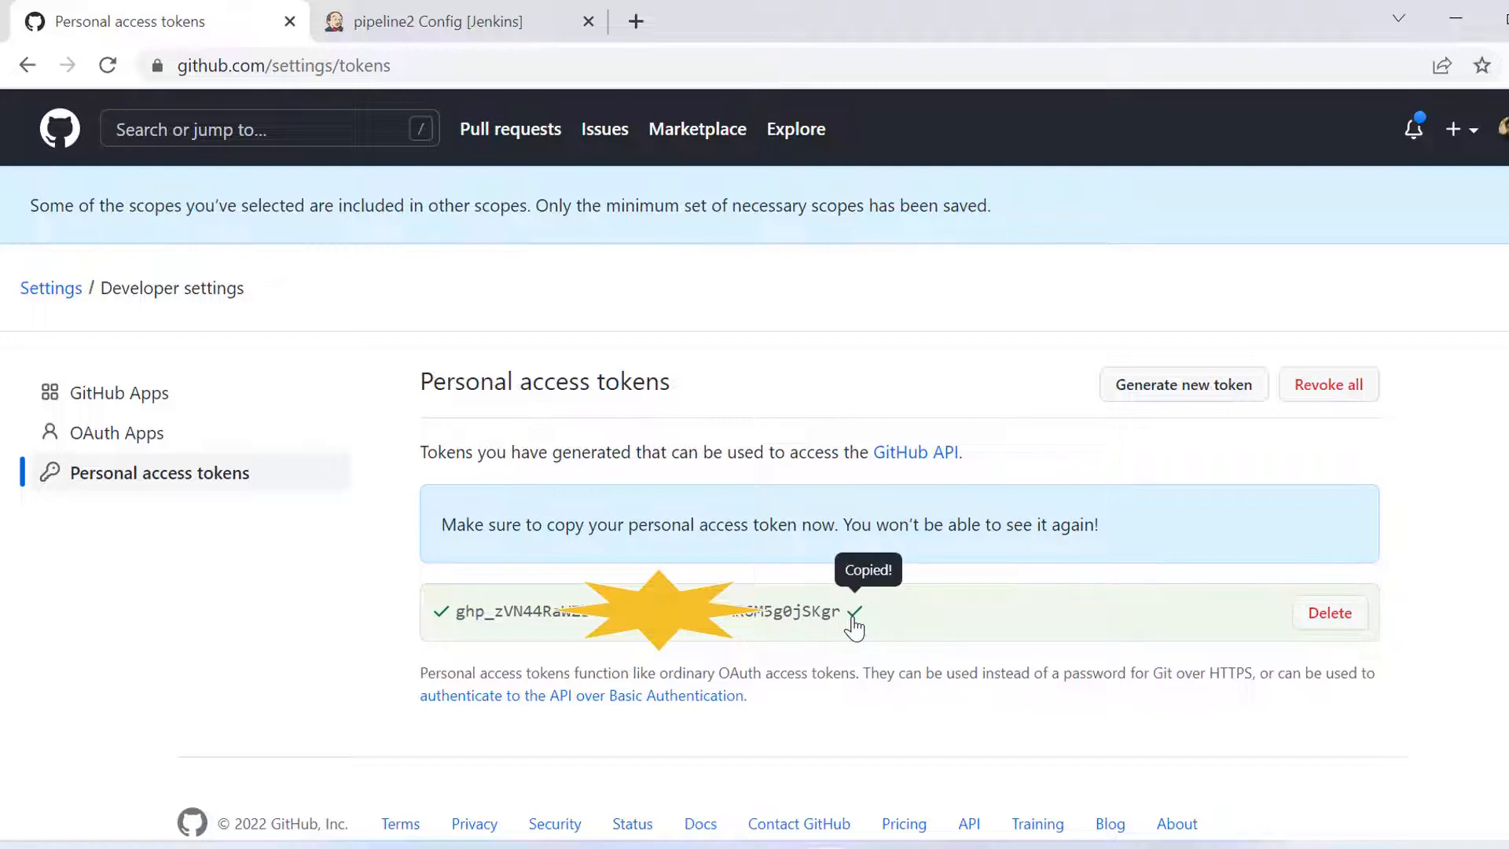
Step: Switch back to Jenkins, paste the access token as the directly entered private key and add the credentials
{"action": "left_click", "coordinate": [456, 24]}
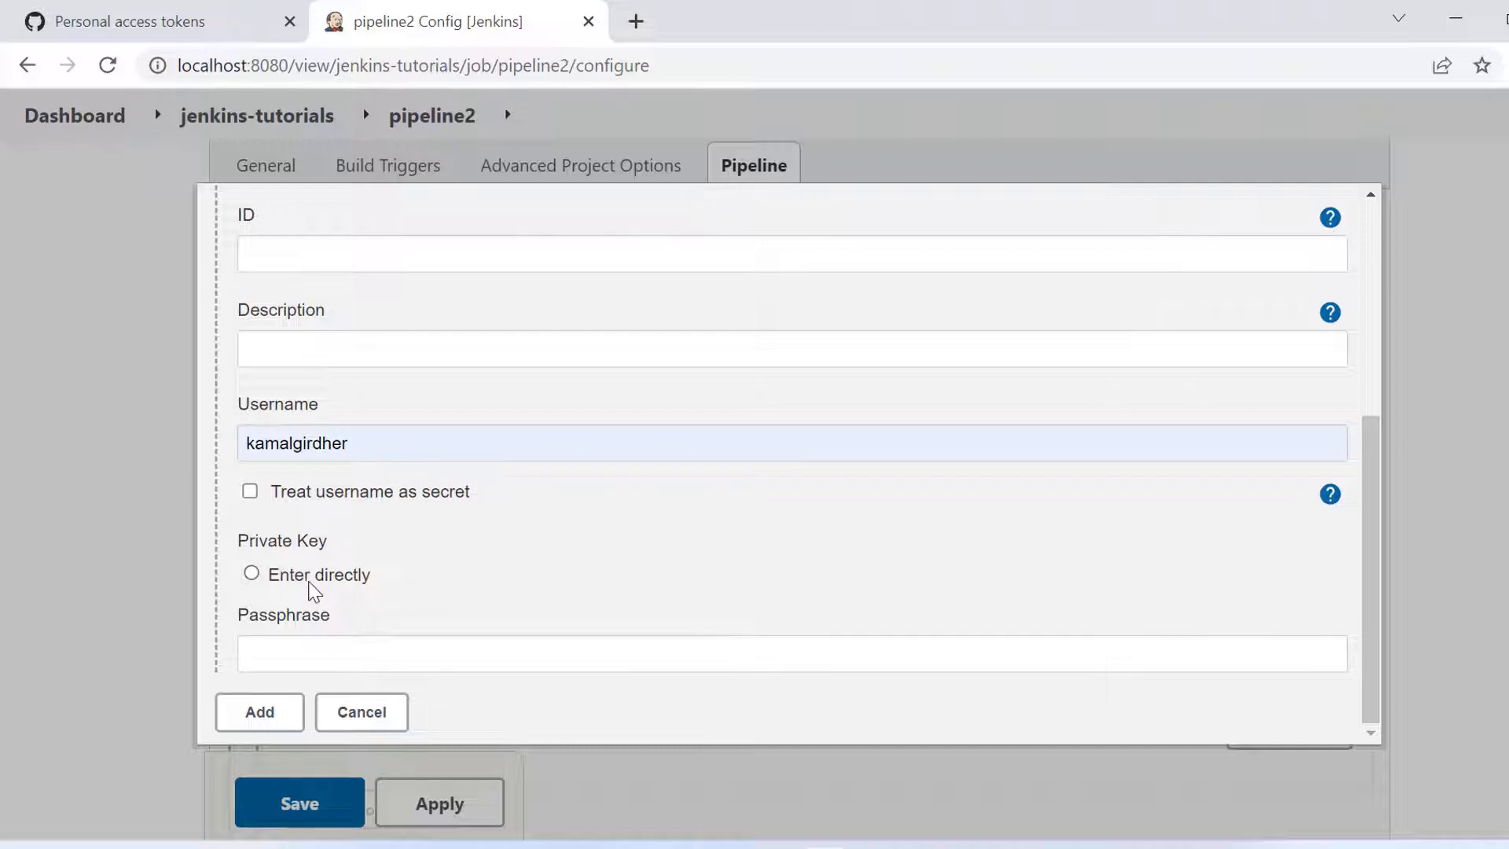
{"action": "left_click", "coordinate": [251, 573]}
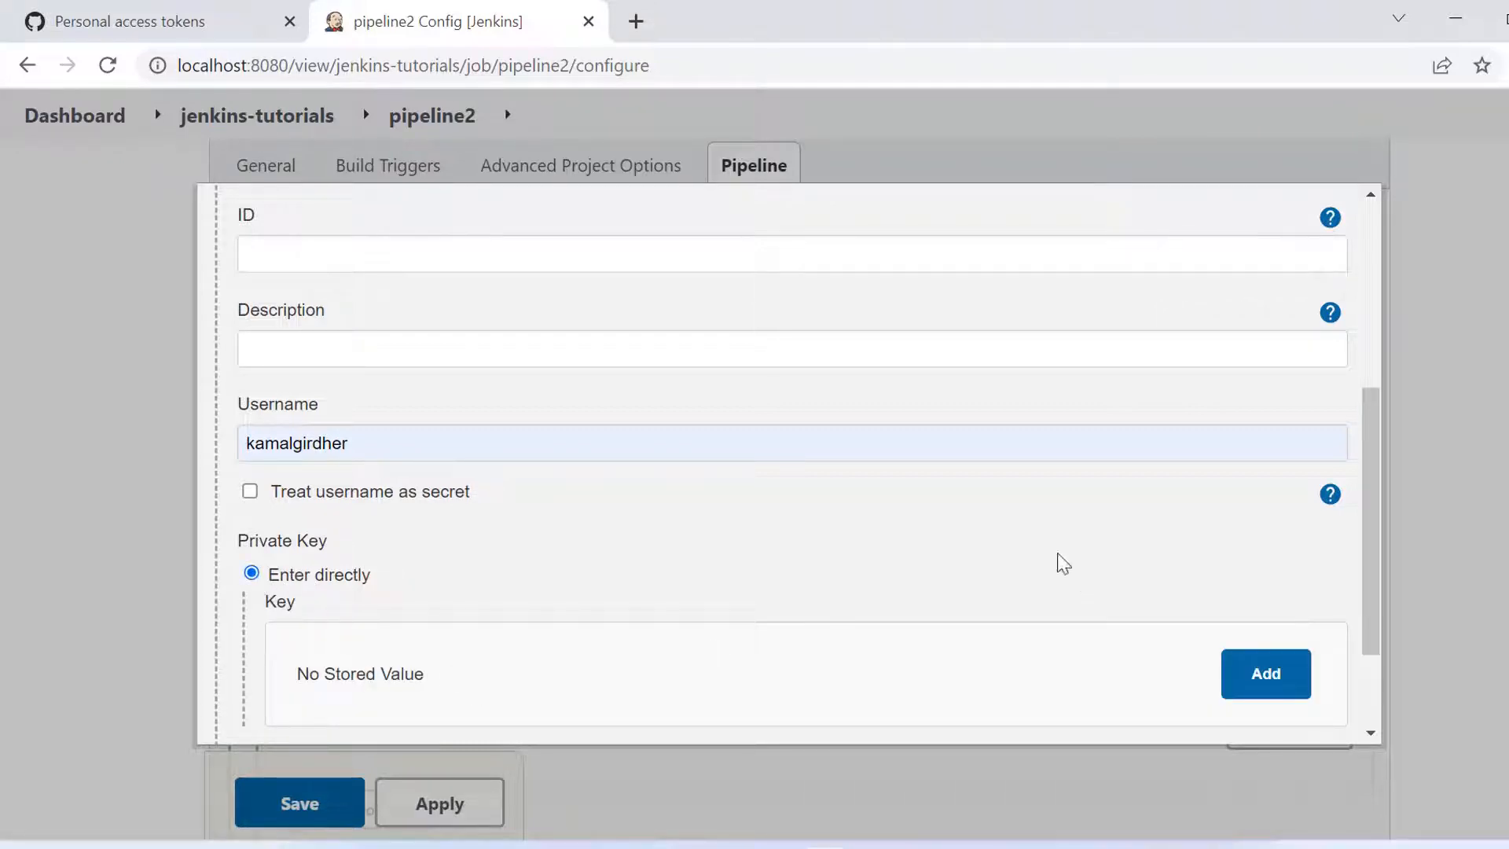
{"action": "left_click", "coordinate": [1262, 670]}
{"action": "scroll", "coordinate": [926, 638], "scroll_direction": "down", "scroll_amount": 2}
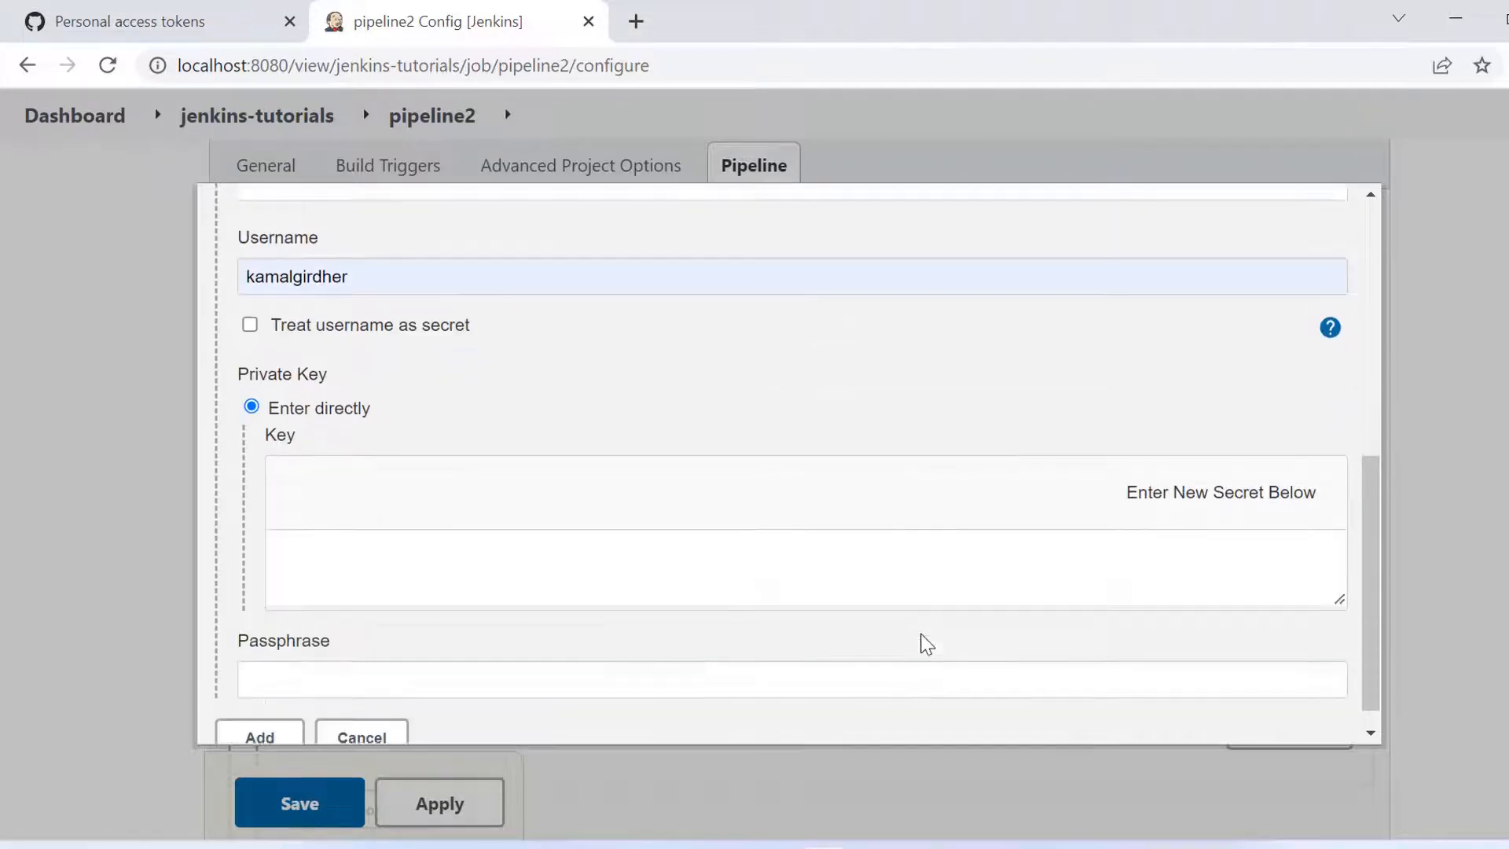
{"action": "left_click", "coordinate": [713, 547]}
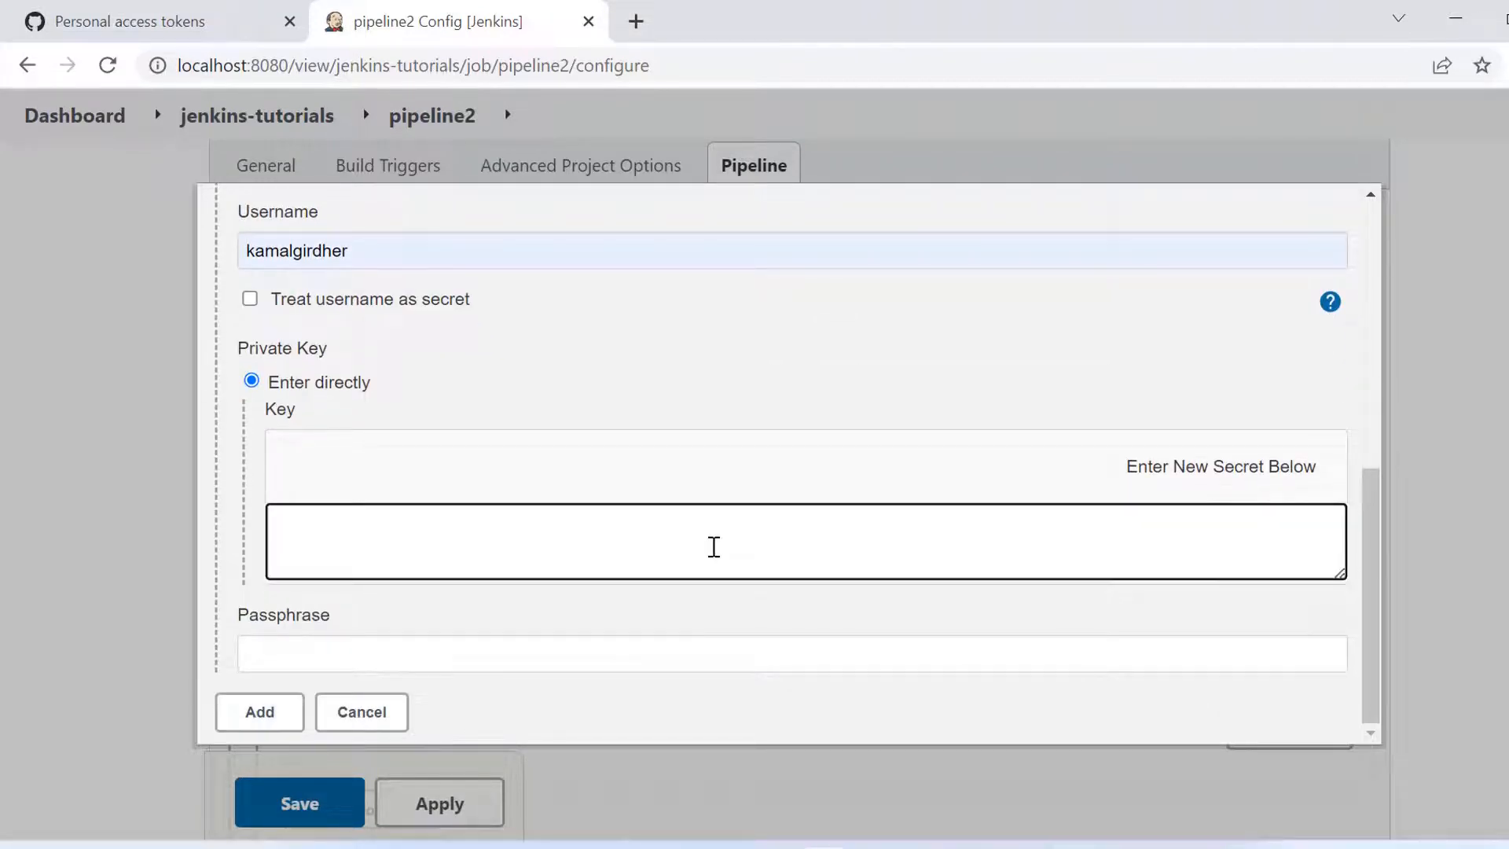
{"action": "key", "text": "ctrl+v"}
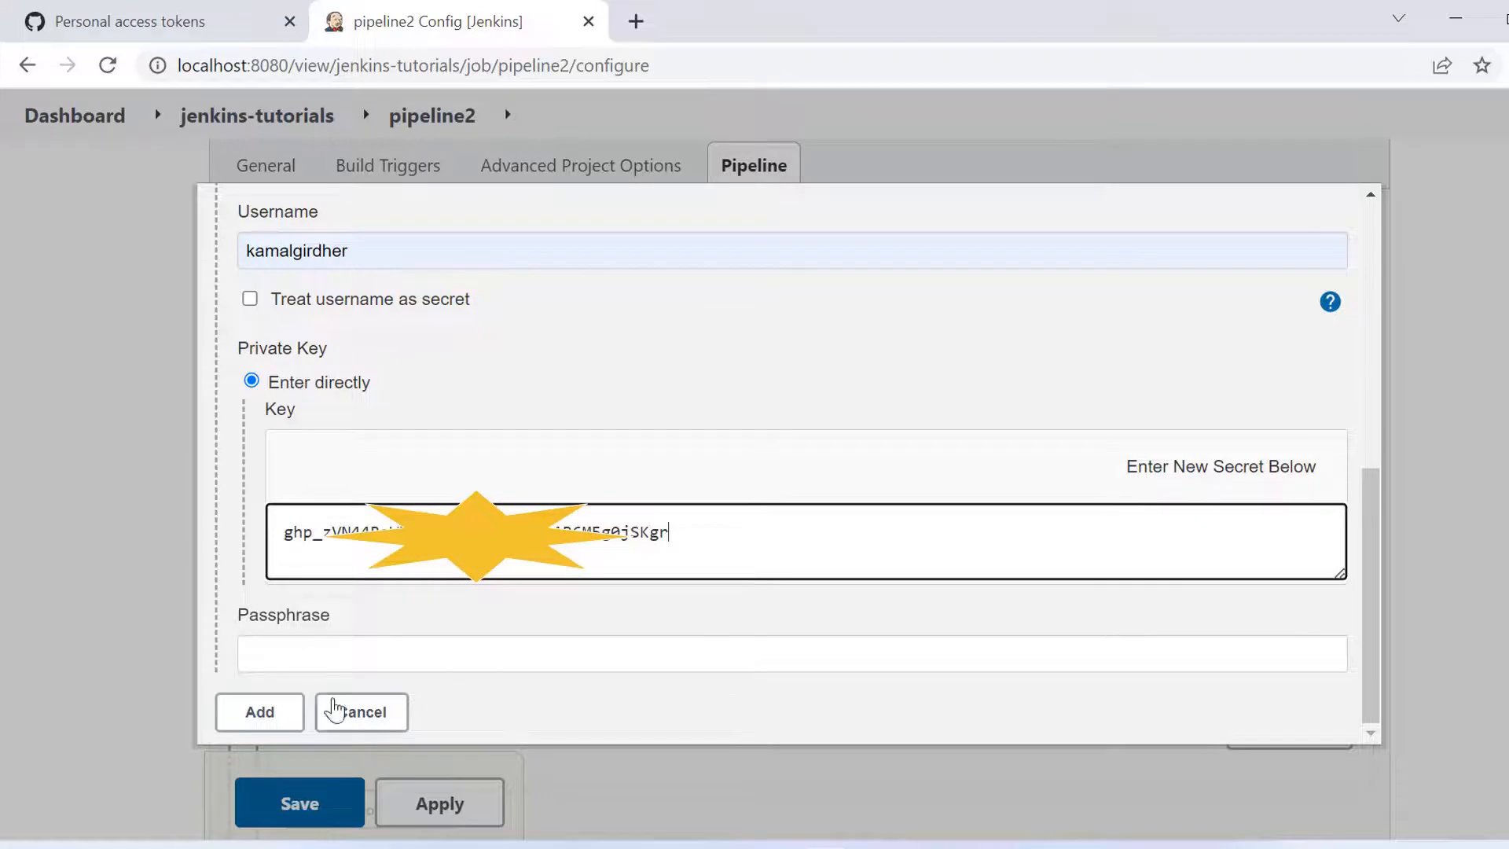
{"action": "left_click", "coordinate": [287, 711]}
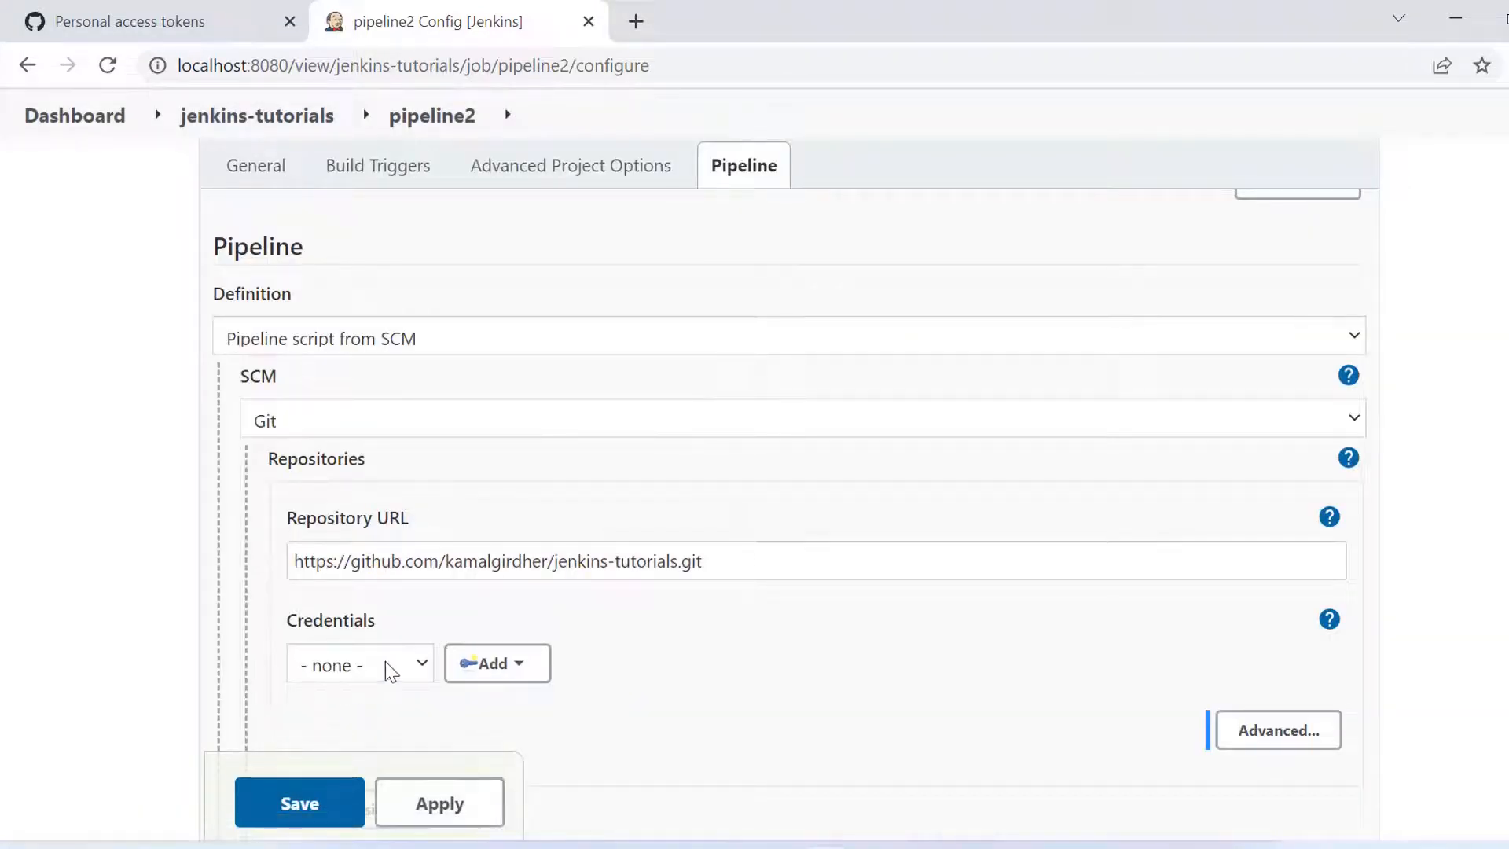
Step: Select the newly added credentials for the Git repository and expand the repository's advanced options
{"action": "left_click", "coordinate": [426, 662]}
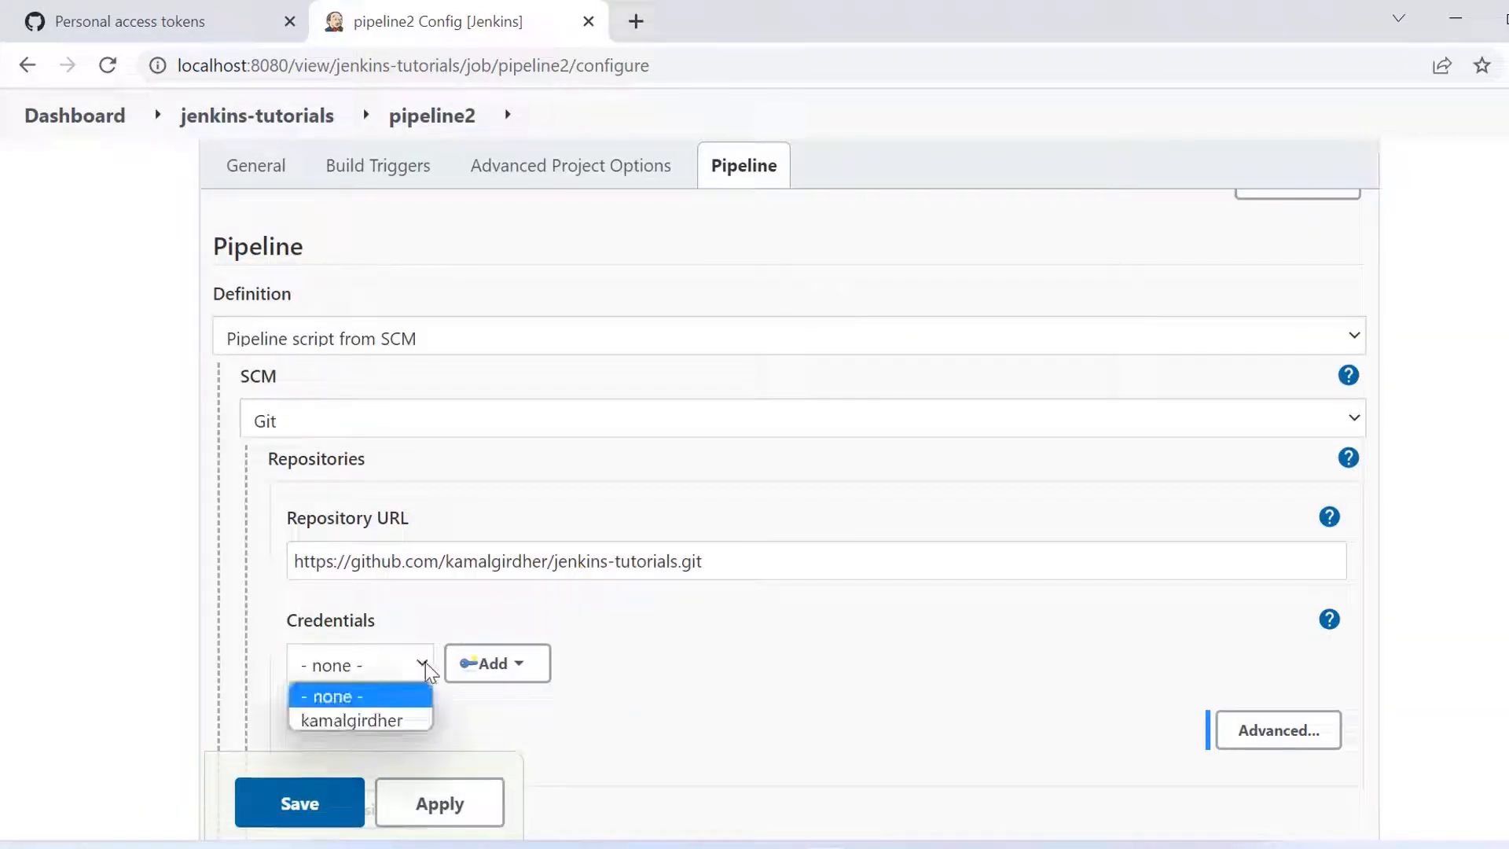
{"action": "left_click", "coordinate": [369, 718]}
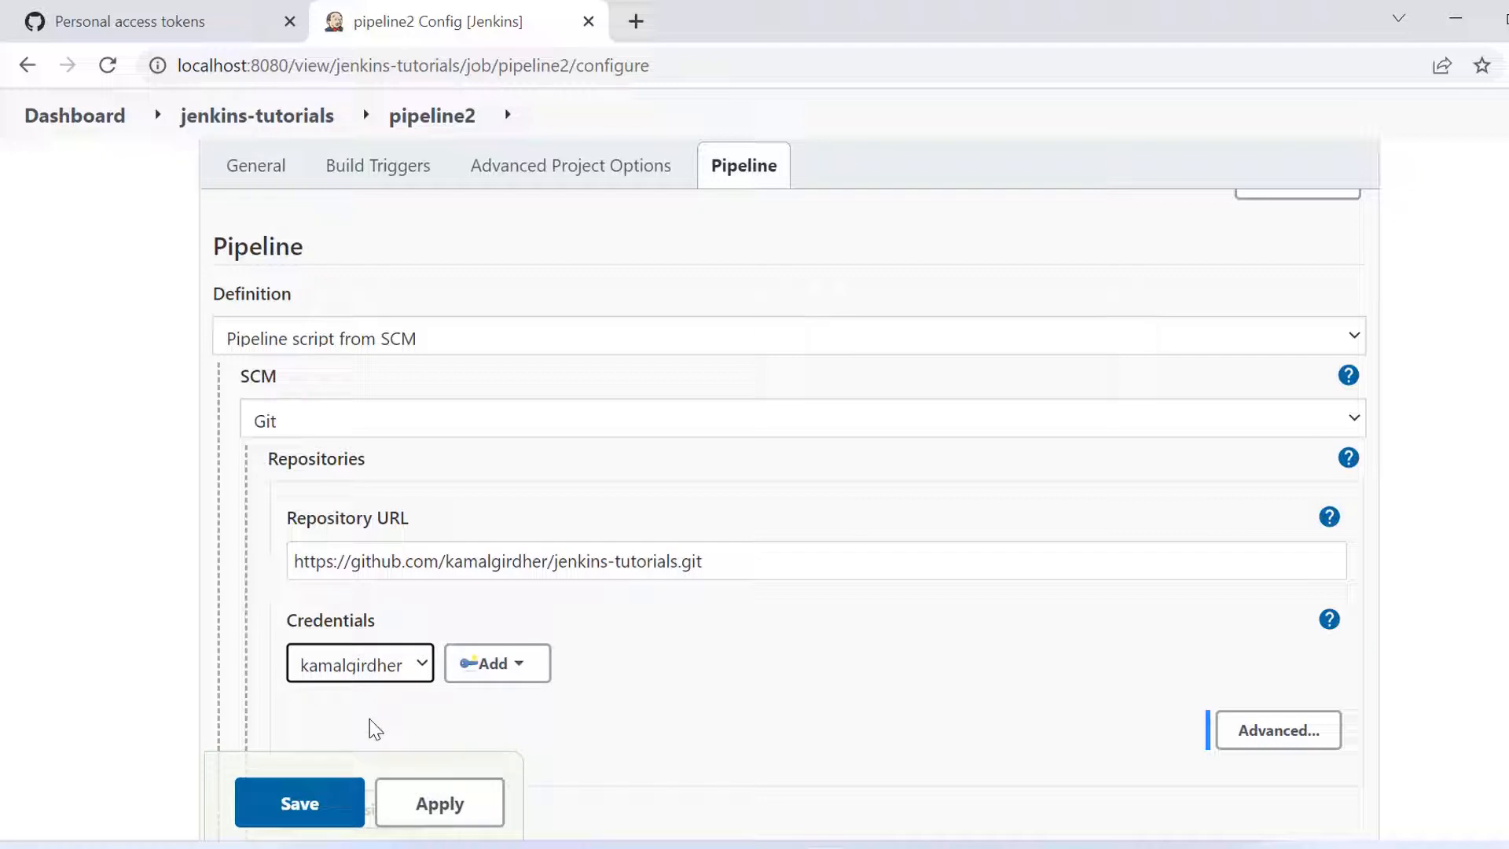
{"action": "scroll", "coordinate": [375, 730], "scroll_direction": "down", "scroll_amount": 3}
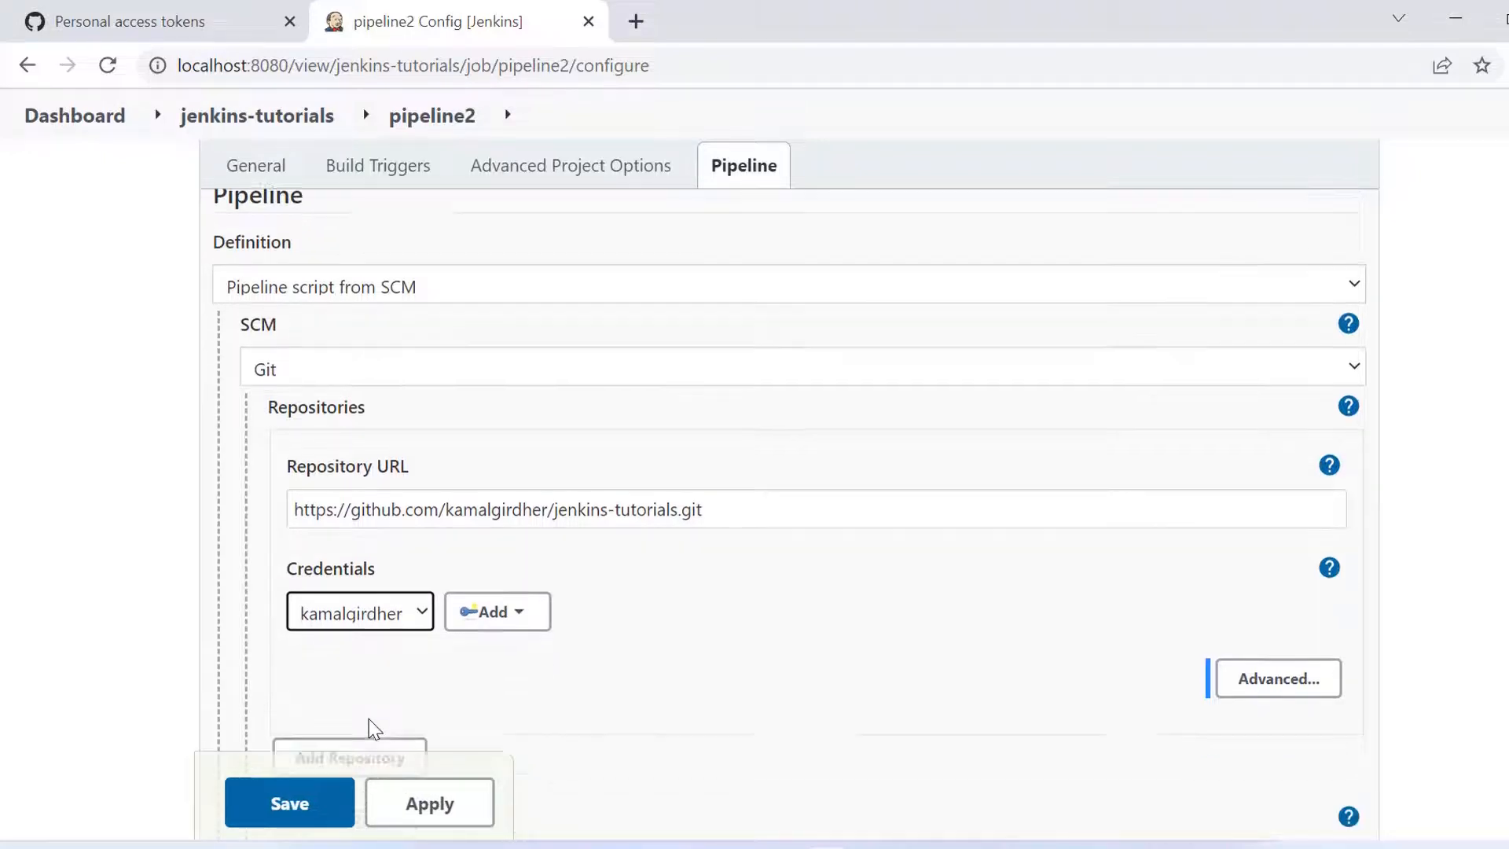
{"action": "left_click", "coordinate": [1277, 525]}
{"action": "scroll", "coordinate": [701, 575], "scroll_direction": "down", "scroll_amount": 2}
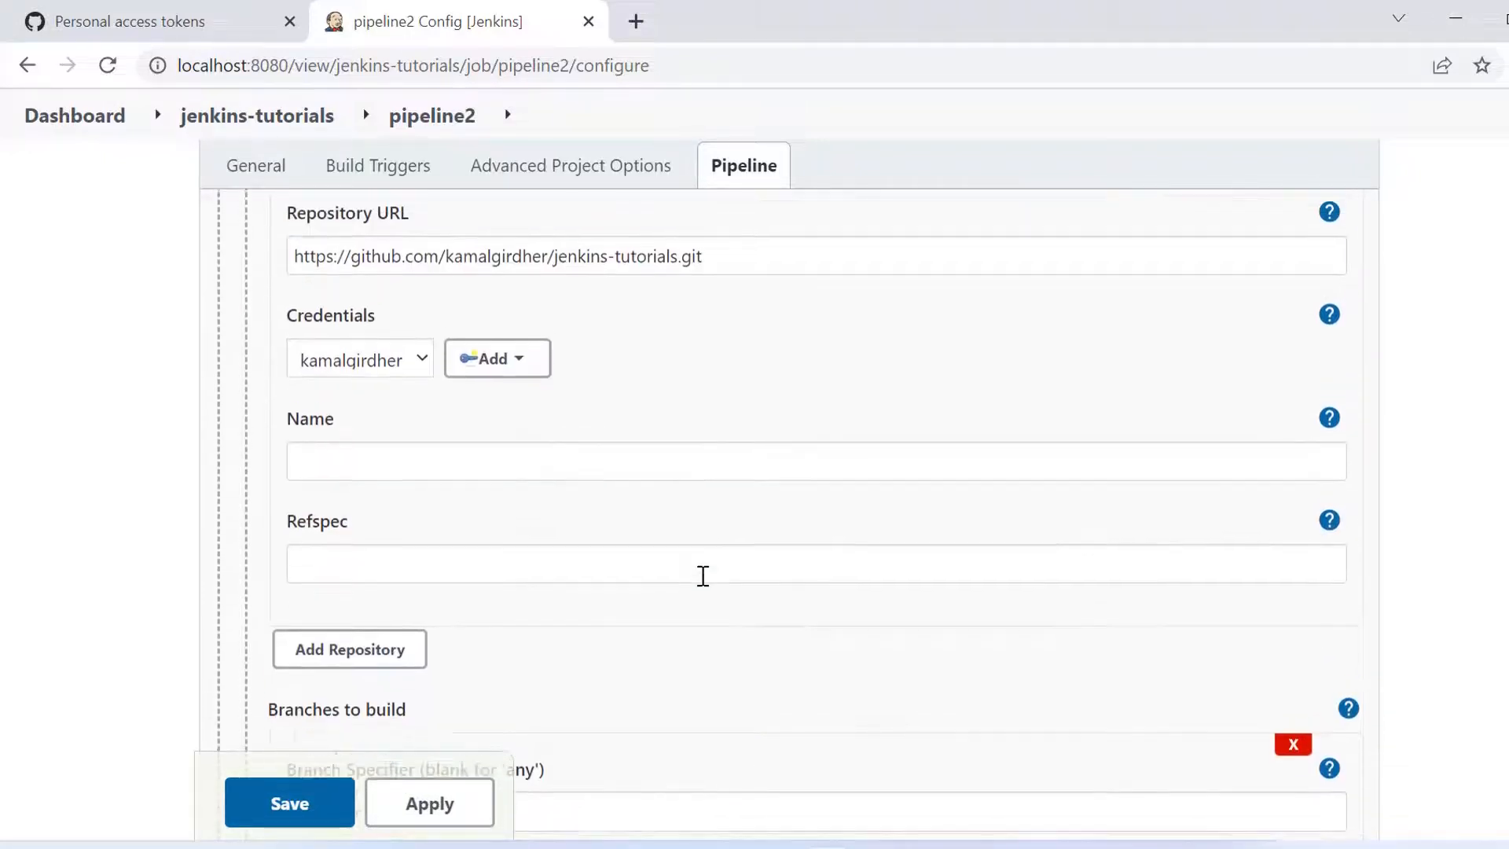
{"action": "scroll", "coordinate": [702, 575], "scroll_direction": "up", "scroll_amount": 1}
{"action": "scroll", "coordinate": [1050, 510], "scroll_direction": "down", "scroll_amount": 3}
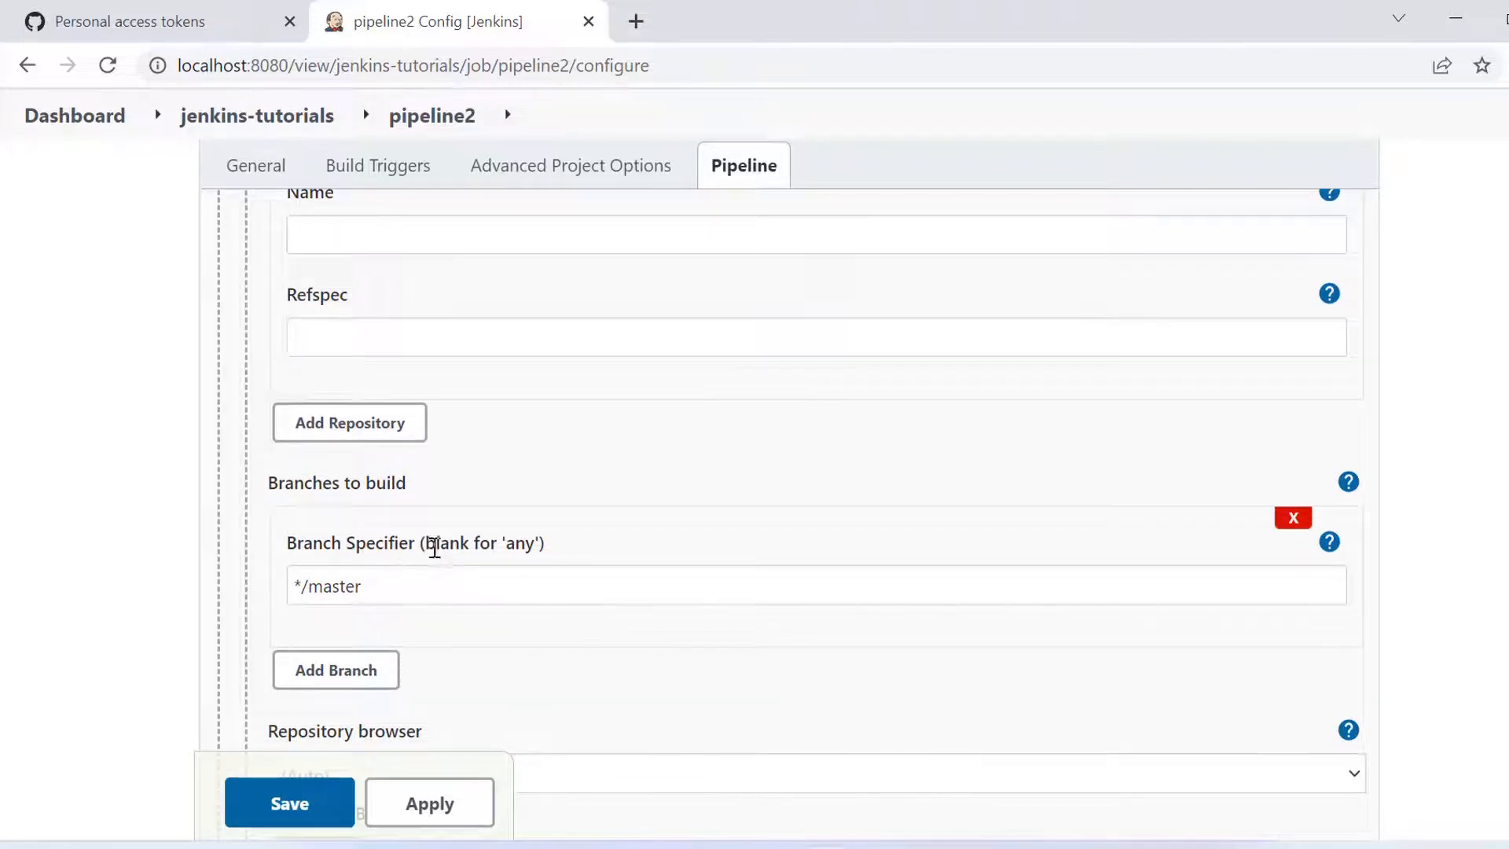
Step: Switch to GitHub and open the jenkins-tutorials repository to check its branch name
{"action": "left_click", "coordinate": [174, 22]}
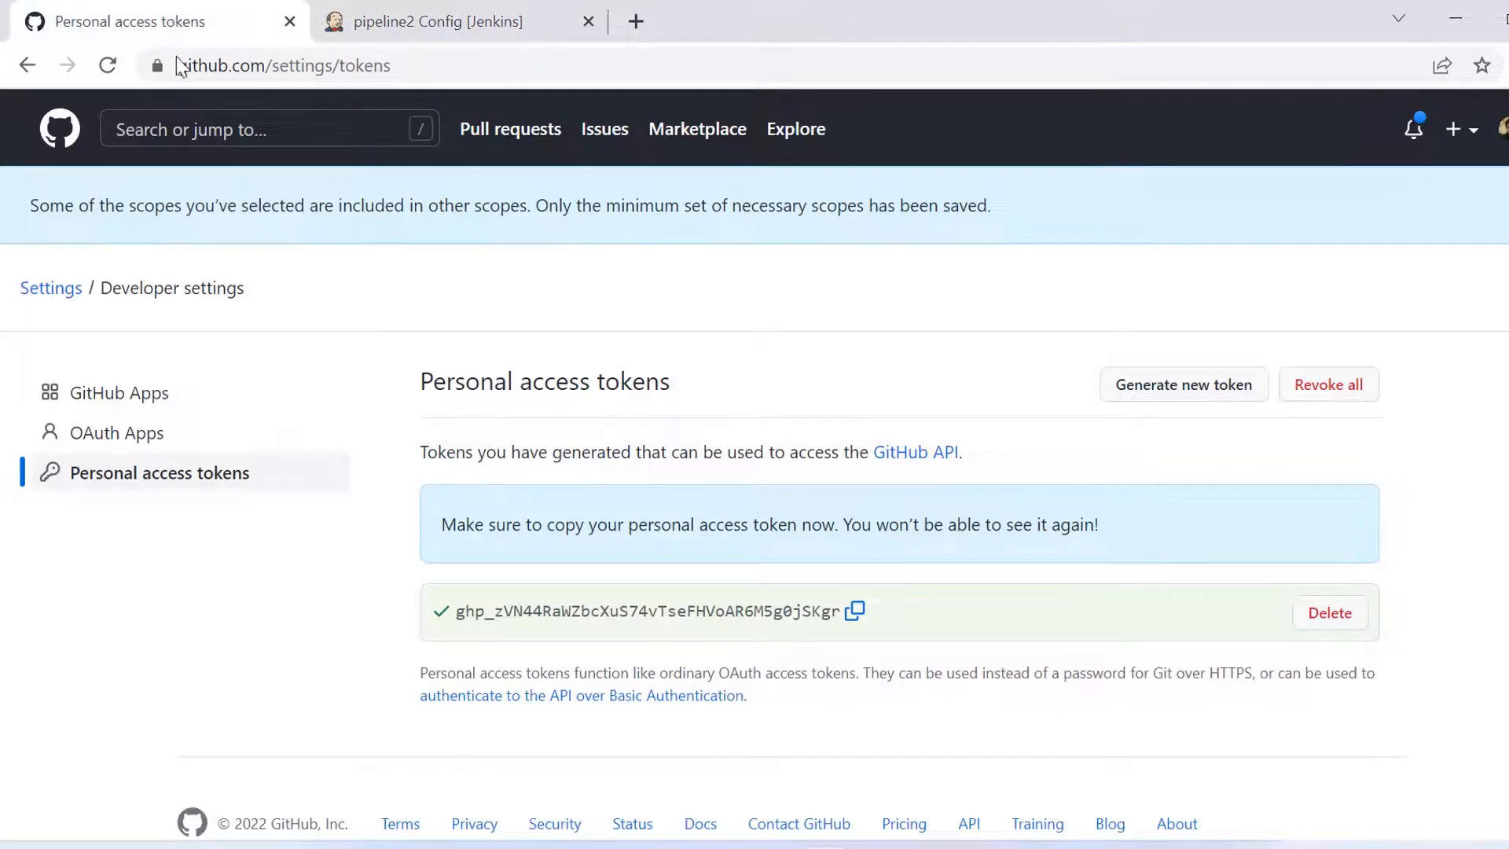
{"action": "left_click", "coordinate": [293, 68]}
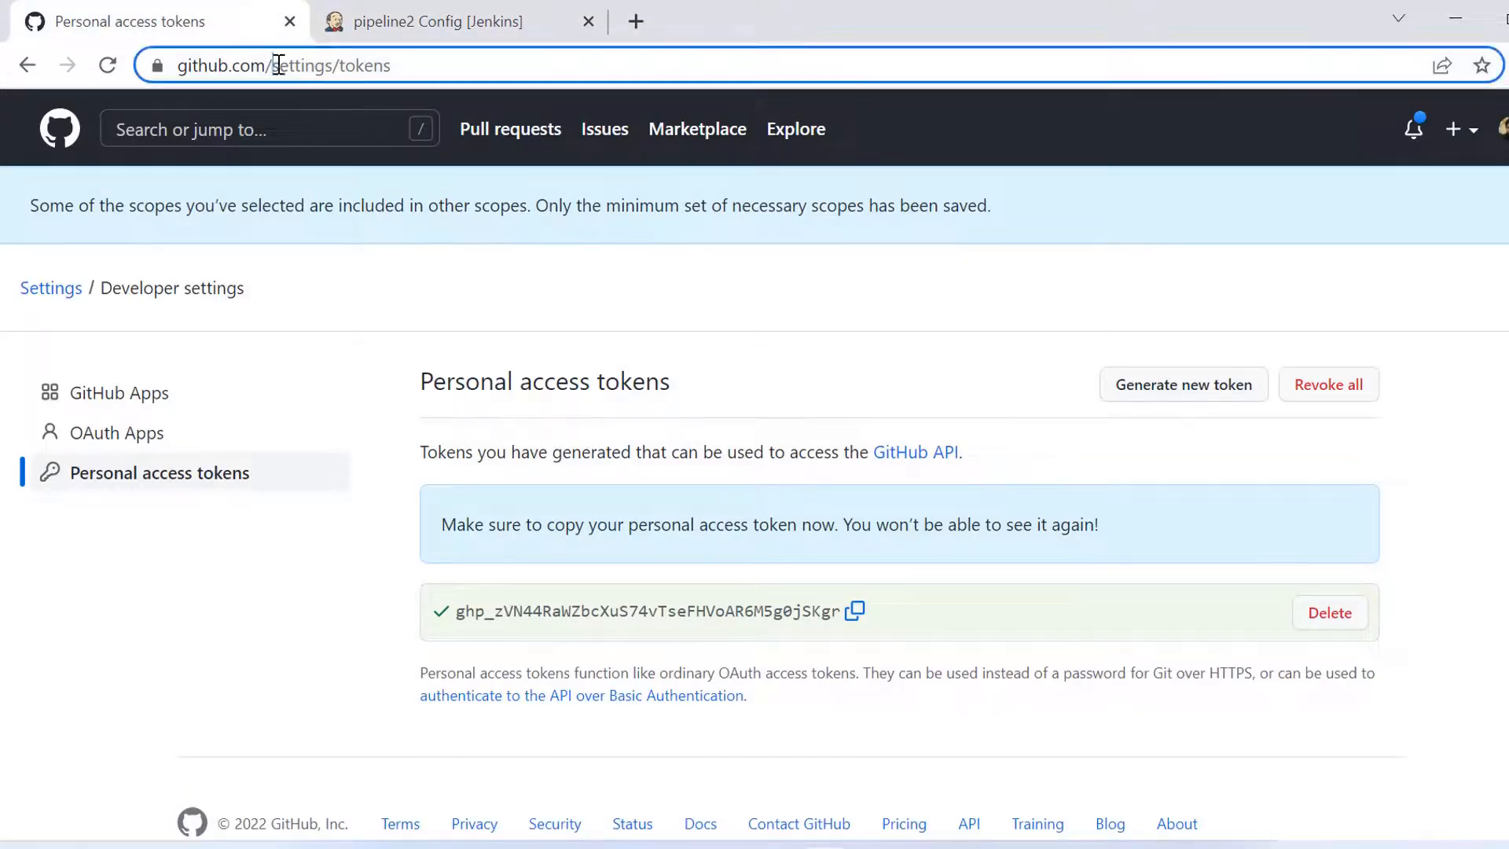
{"action": "left_click_drag", "start_coordinate": [338, 65], "coordinate": [688, 143]}
{"action": "type", "text": "kamal"}
{"action": "key", "text": "Return"}
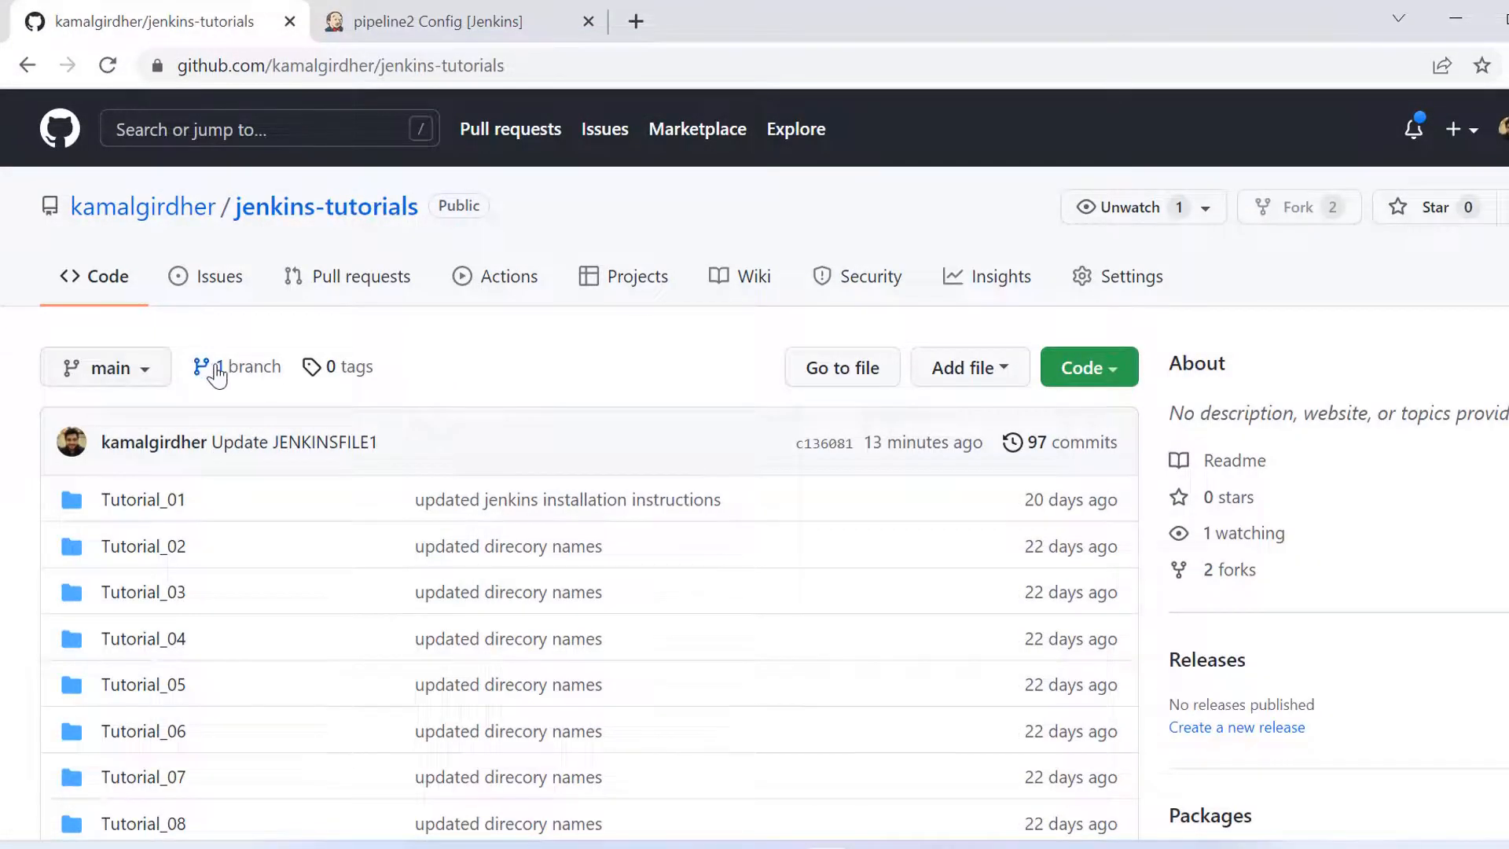
Step: Switch back to the pipeline2 configuration in Jenkins and set the branch specifier to */main
{"action": "left_click", "coordinate": [427, 32]}
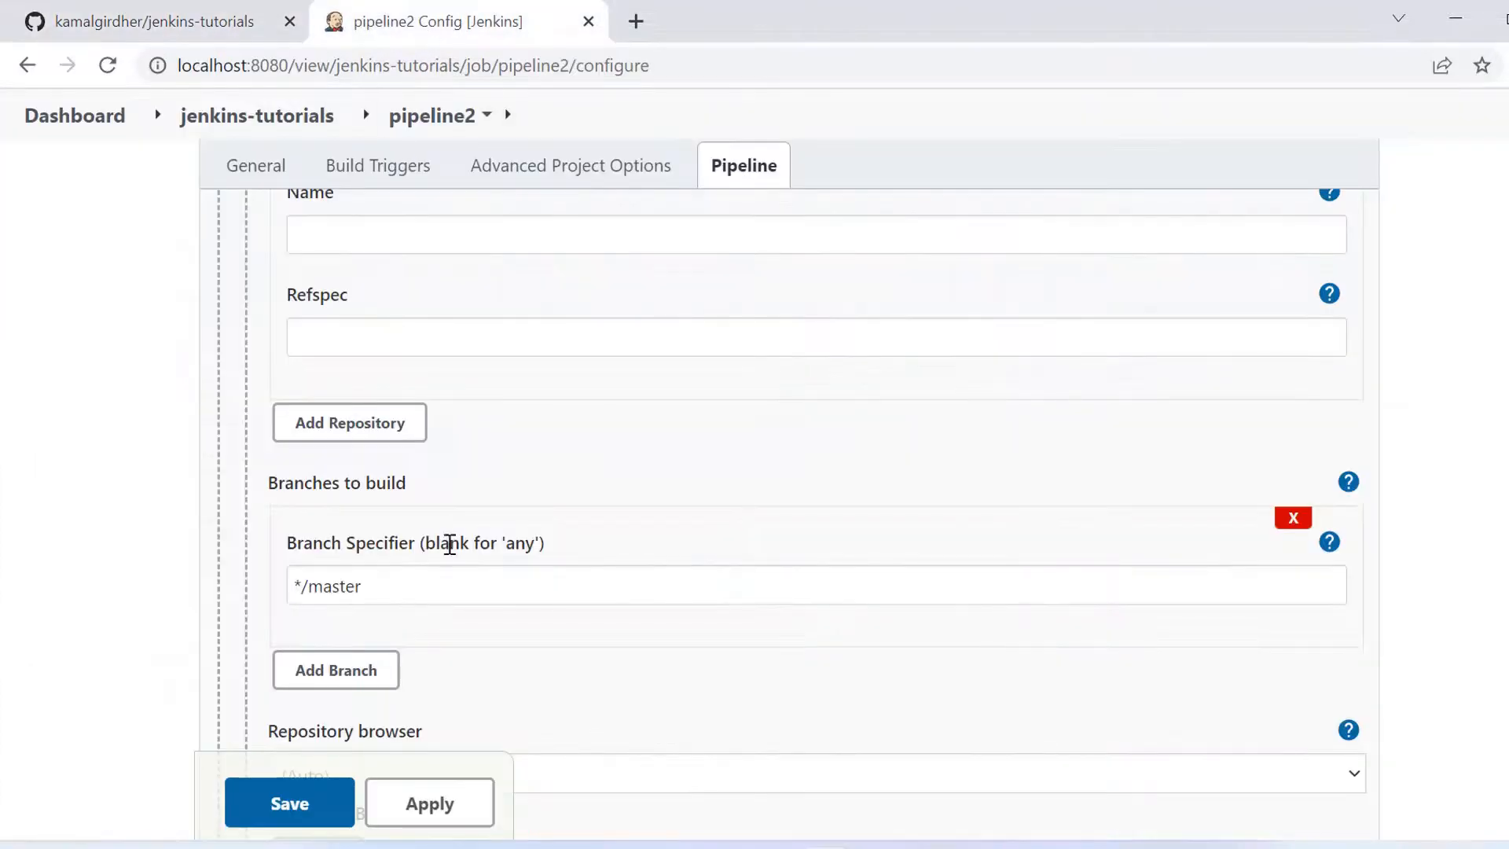
{"action": "left_click_drag", "start_coordinate": [366, 600], "coordinate": [345, 589]}
{"action": "type", "text": "in"}
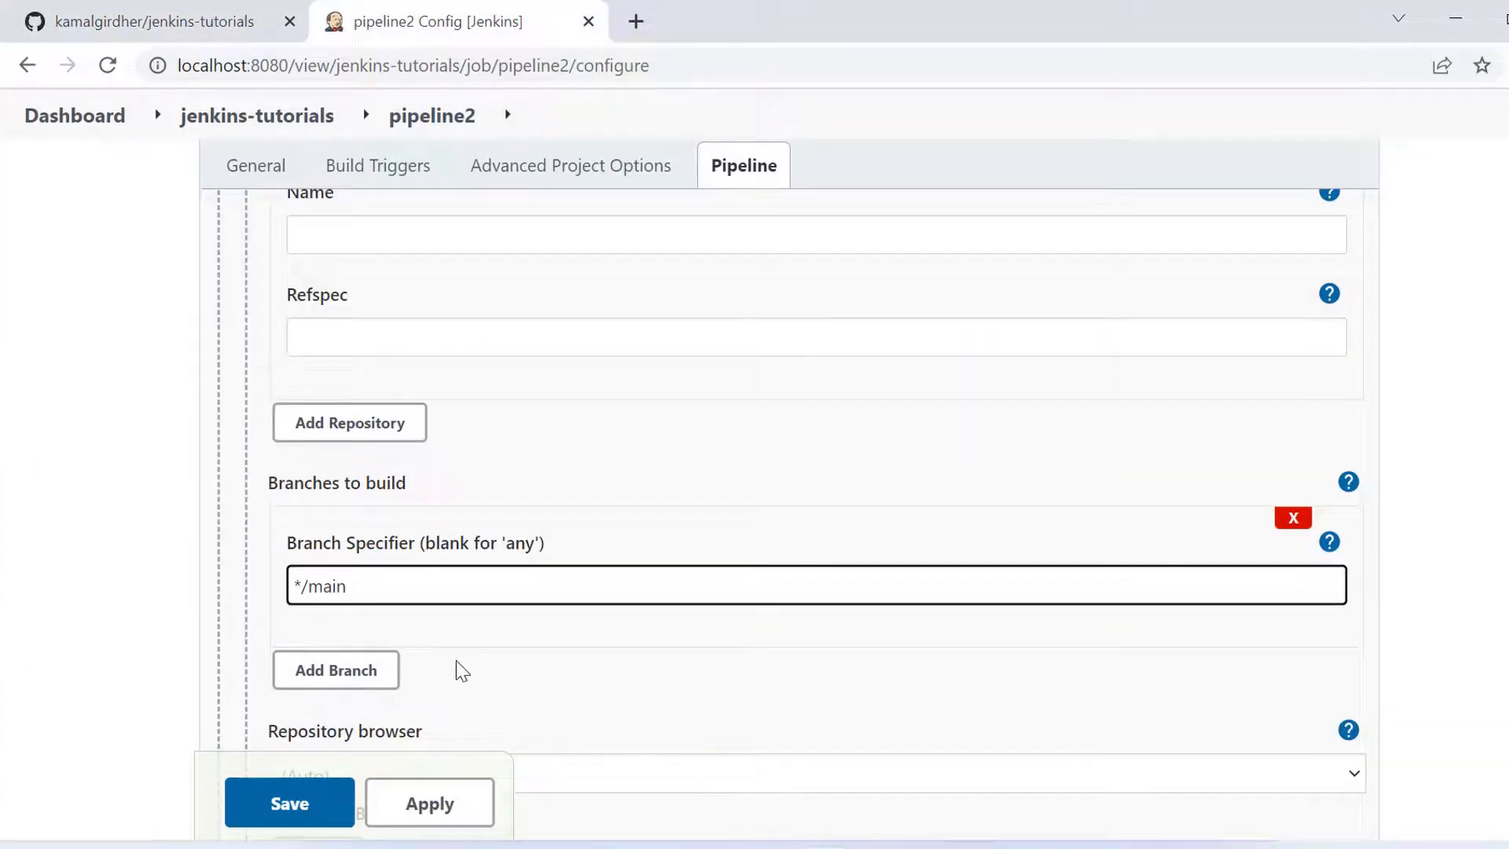
{"action": "scroll", "coordinate": [456, 662], "scroll_direction": "down", "scroll_amount": 2}
{"action": "scroll", "coordinate": [457, 662], "scroll_direction": "down", "scroll_amount": 1}
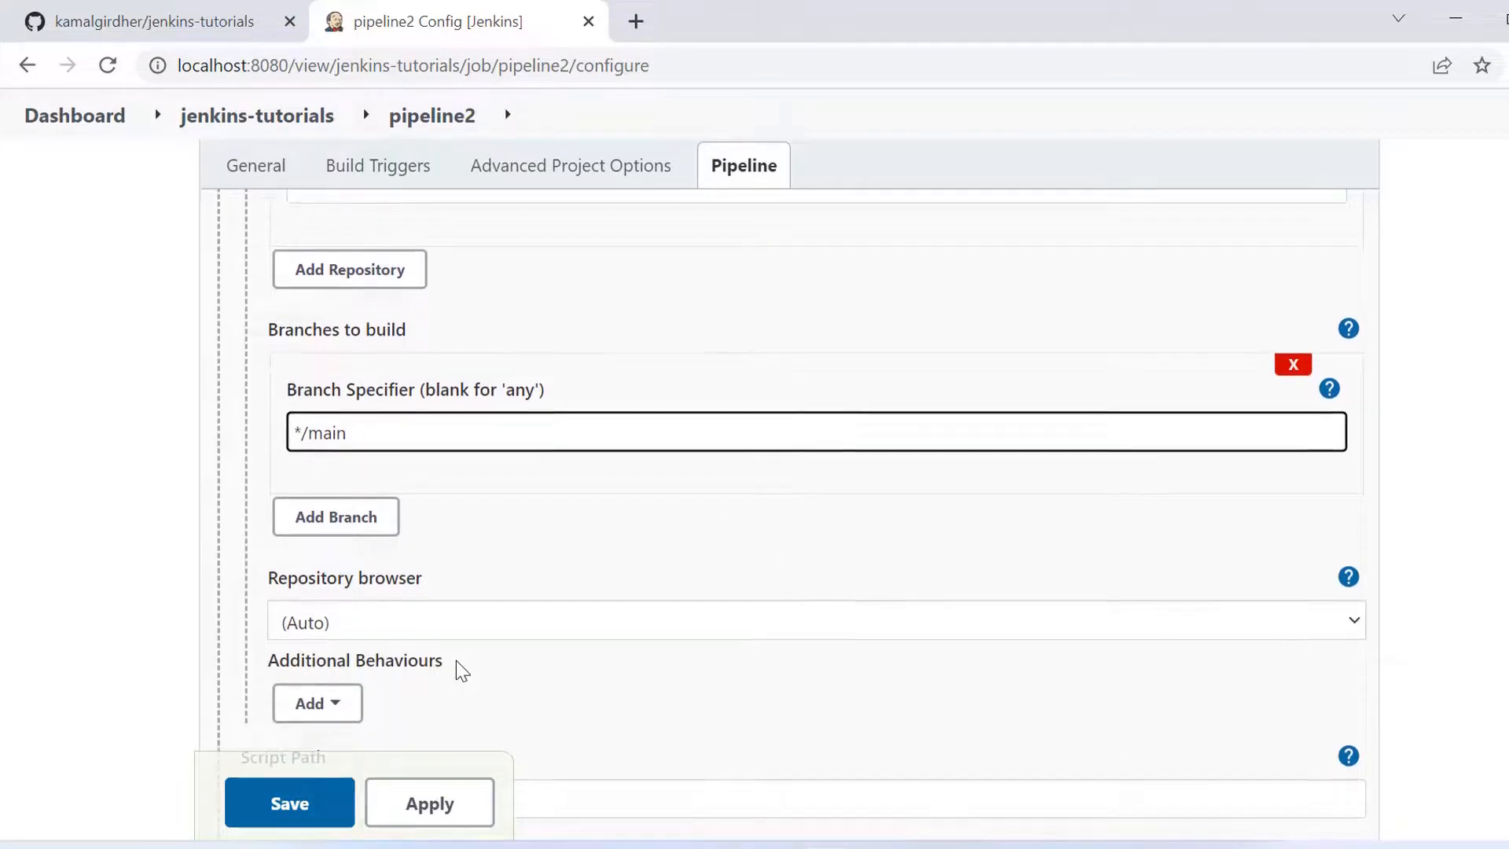
{"action": "scroll", "coordinate": [457, 661], "scroll_direction": "up", "scroll_amount": 1}
{"action": "scroll", "coordinate": [456, 662], "scroll_direction": "up", "scroll_amount": 2}
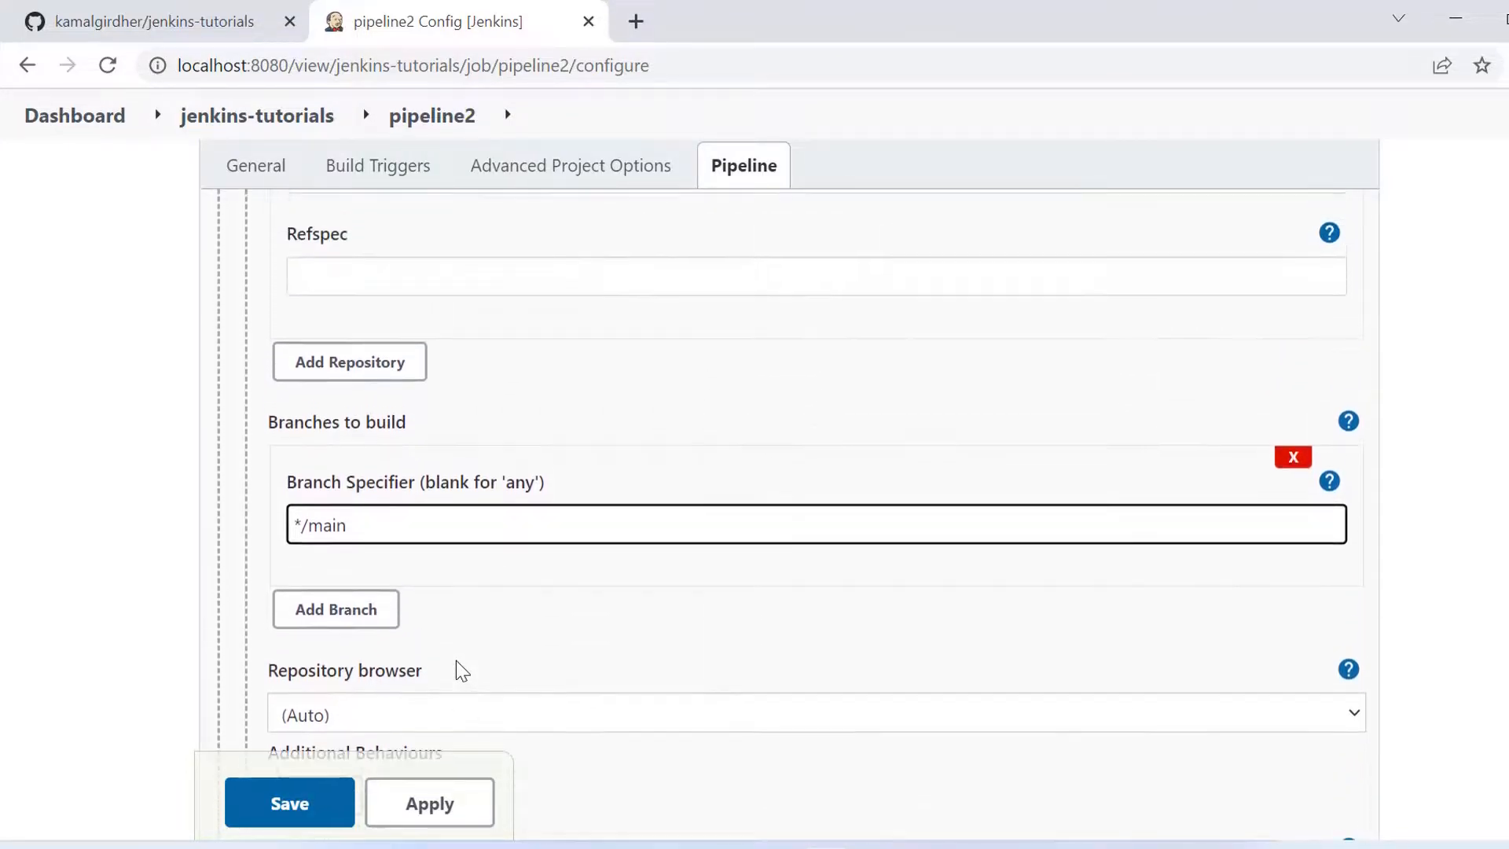
{"action": "scroll", "coordinate": [456, 662], "scroll_direction": "down", "scroll_amount": 2}
{"action": "scroll", "coordinate": [456, 660], "scroll_direction": "down", "scroll_amount": 2}
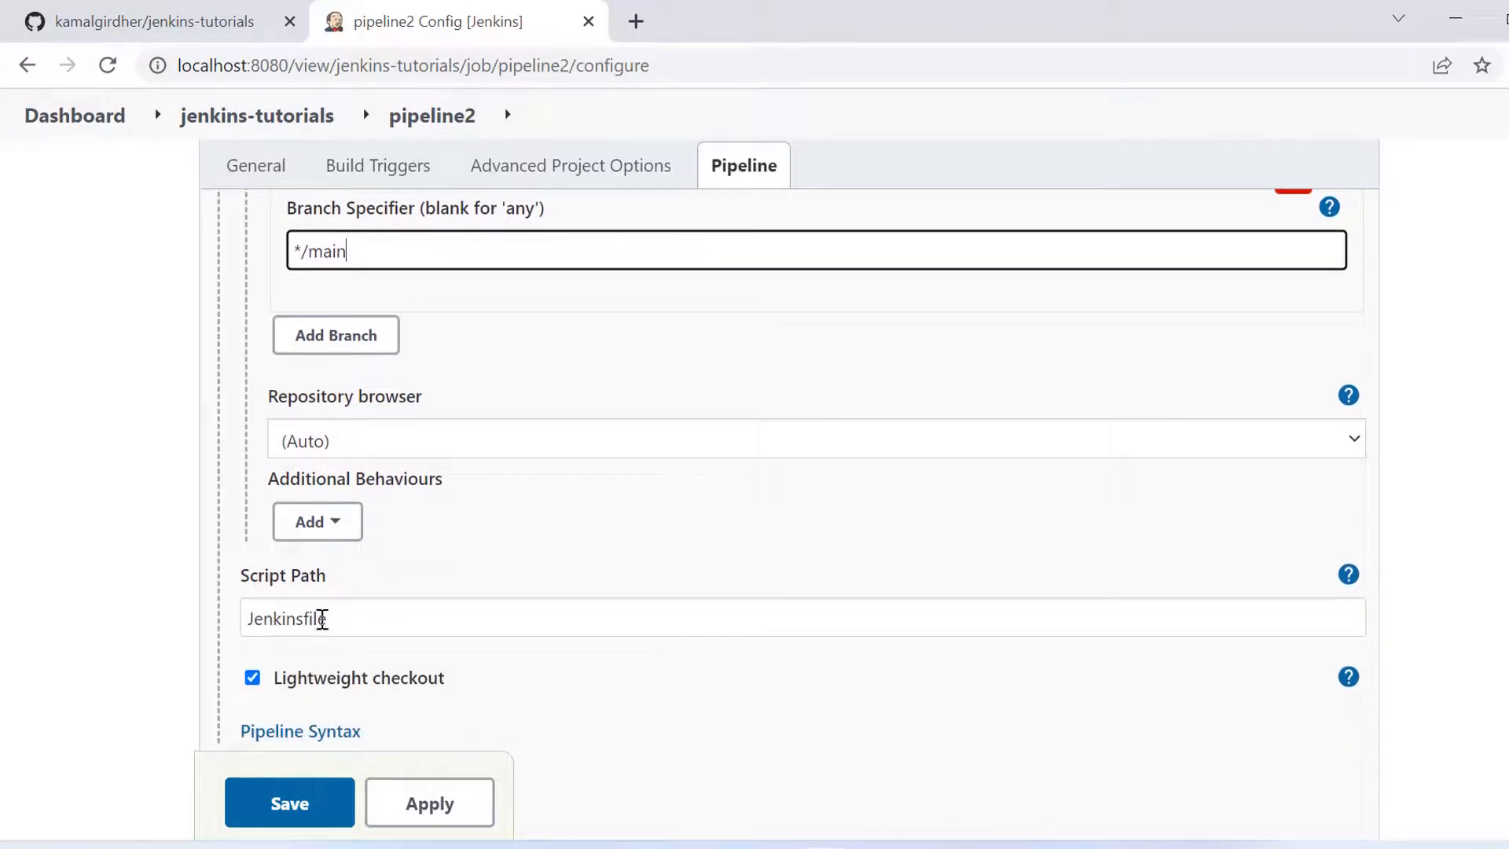
Step: Switch to GitHub, open JENKINSFILE1 in the jenkins-tutorials repository, examine its script and select the file name
{"action": "left_click", "coordinate": [208, 24]}
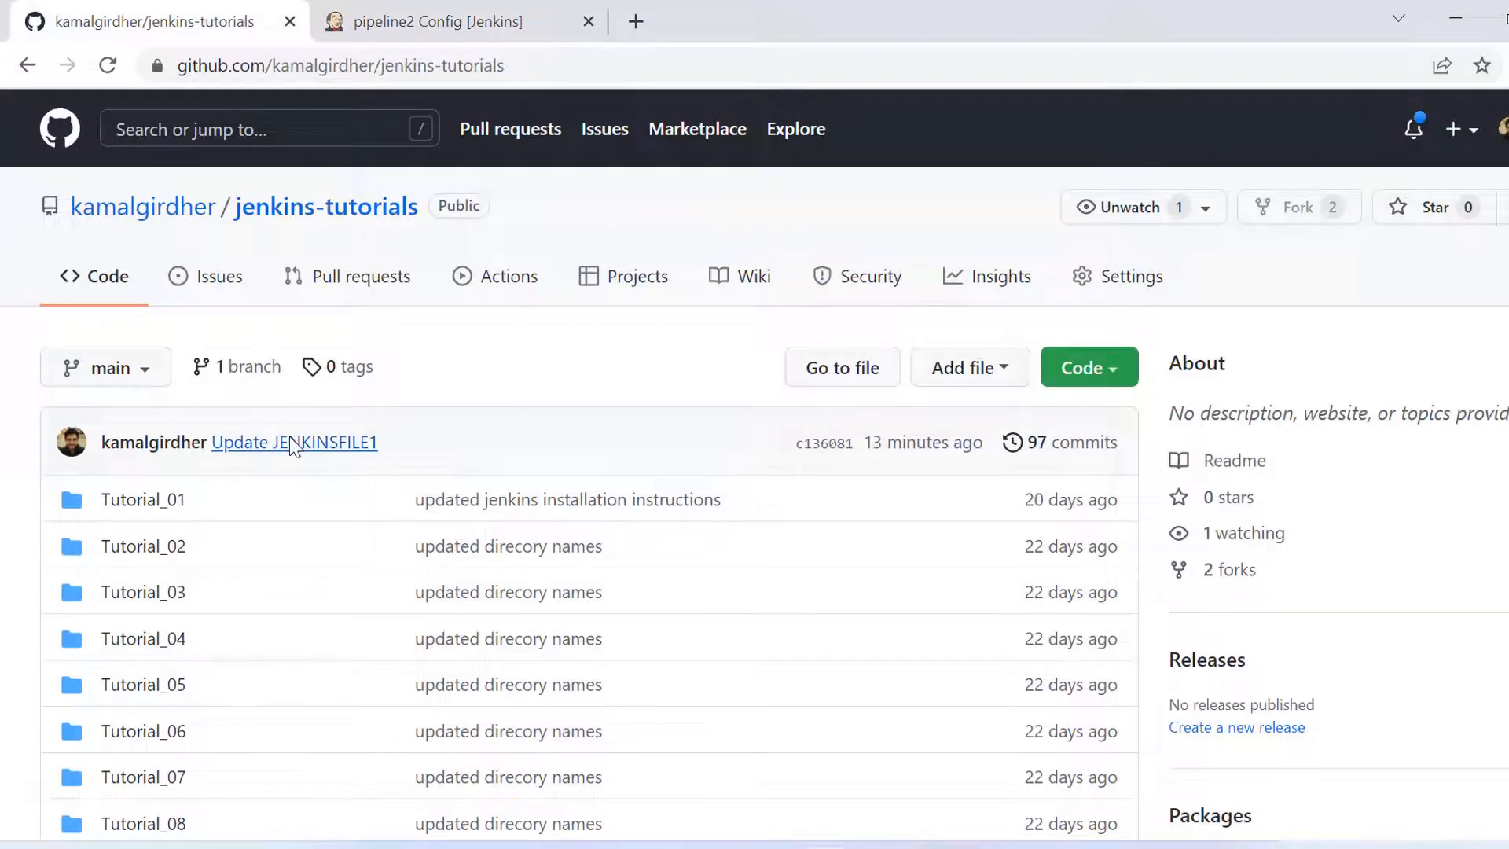
{"action": "scroll", "coordinate": [270, 610], "scroll_direction": "down", "scroll_amount": 4}
{"action": "scroll", "coordinate": [270, 610], "scroll_direction": "down", "scroll_amount": 6}
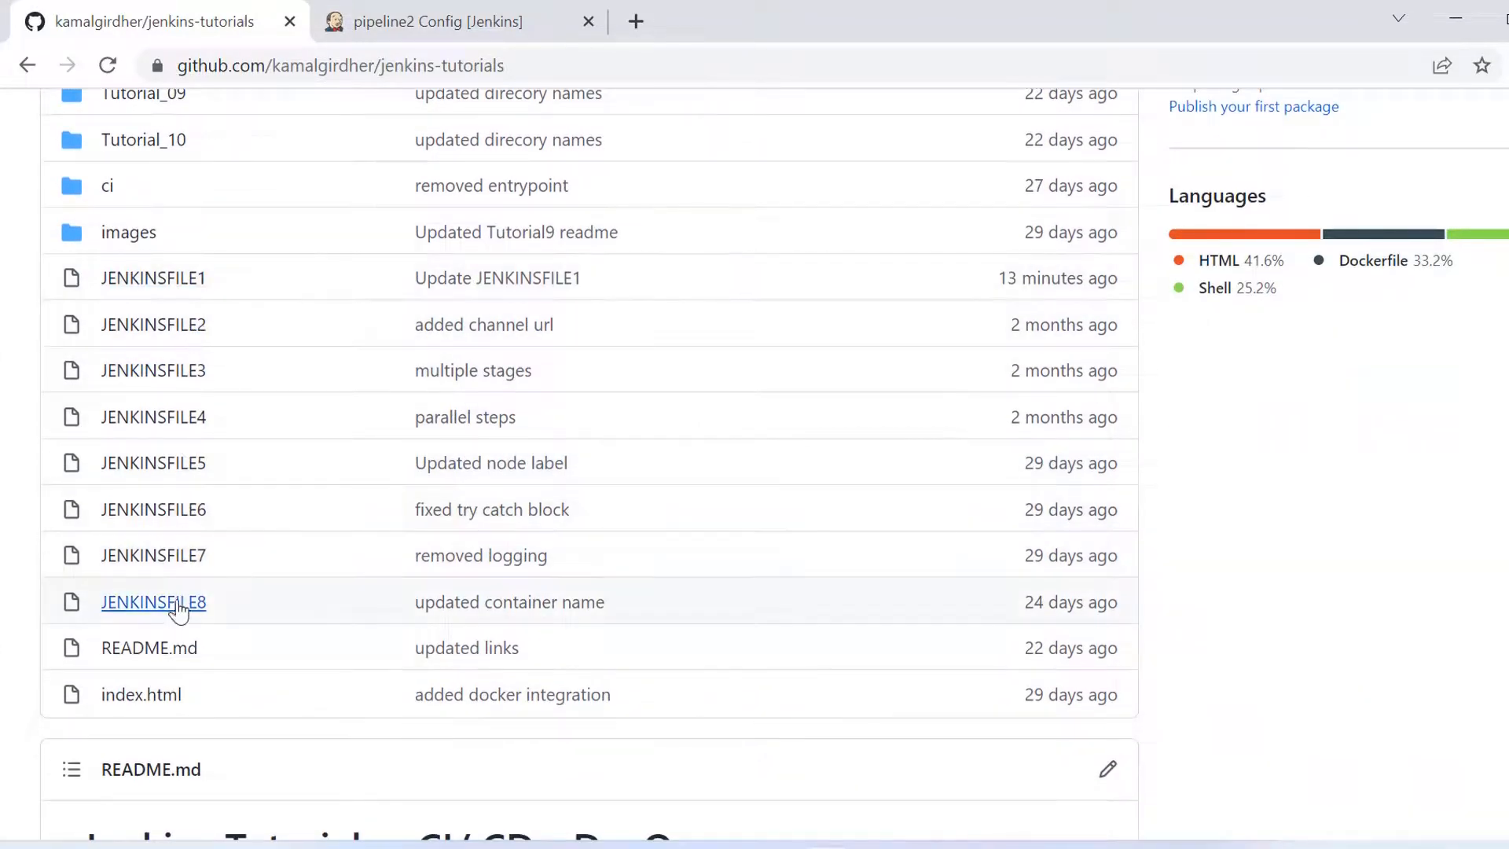
{"action": "left_click", "coordinate": [157, 277]}
{"action": "scroll", "coordinate": [388, 699], "scroll_direction": "down", "scroll_amount": 2}
{"action": "scroll", "coordinate": [388, 704], "scroll_direction": "down", "scroll_amount": 1}
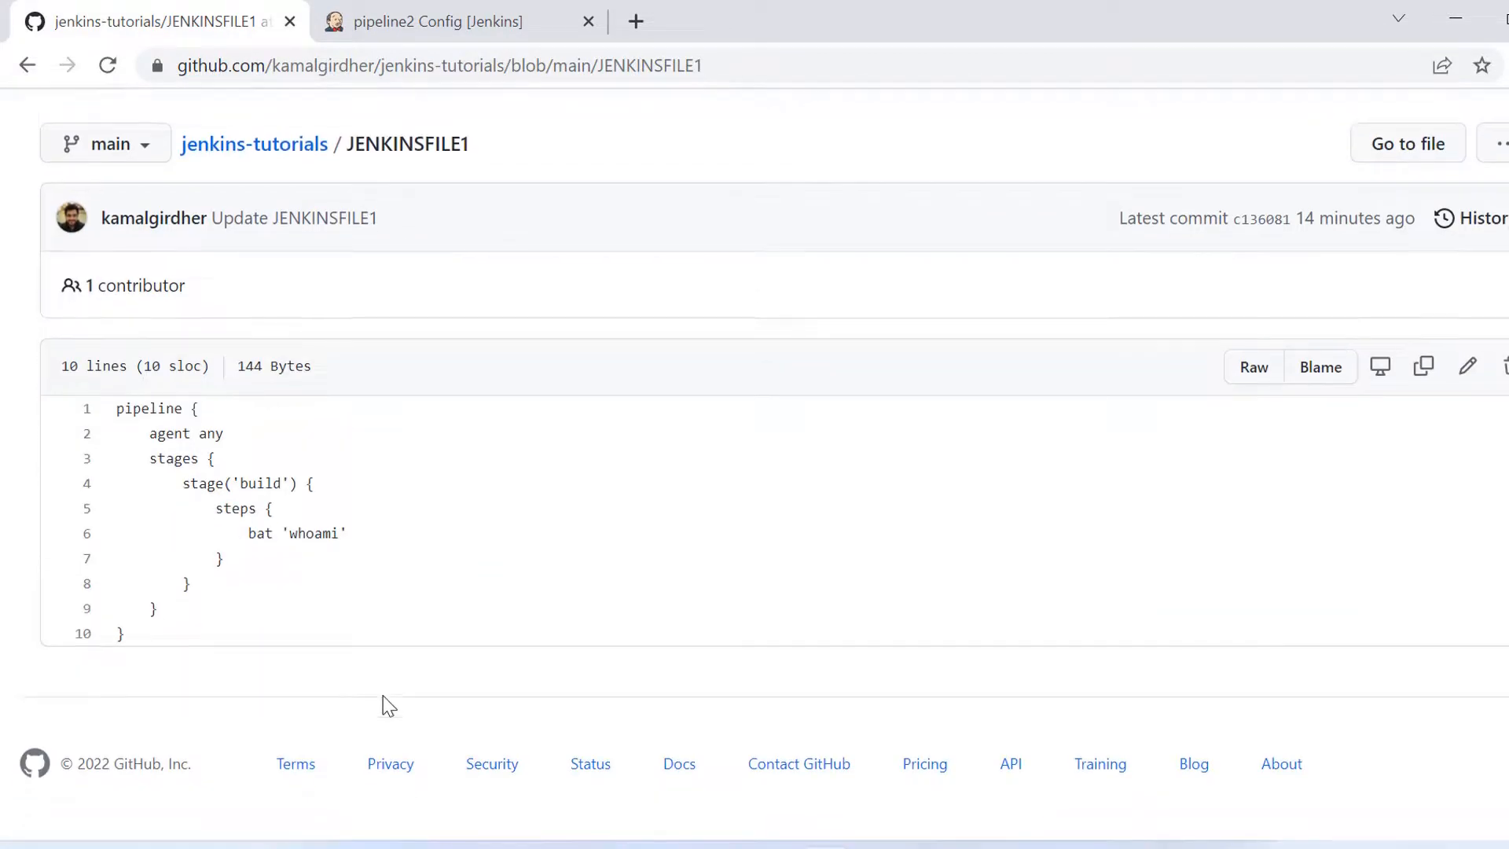
{"action": "scroll", "coordinate": [387, 705], "scroll_direction": "up", "scroll_amount": 1}
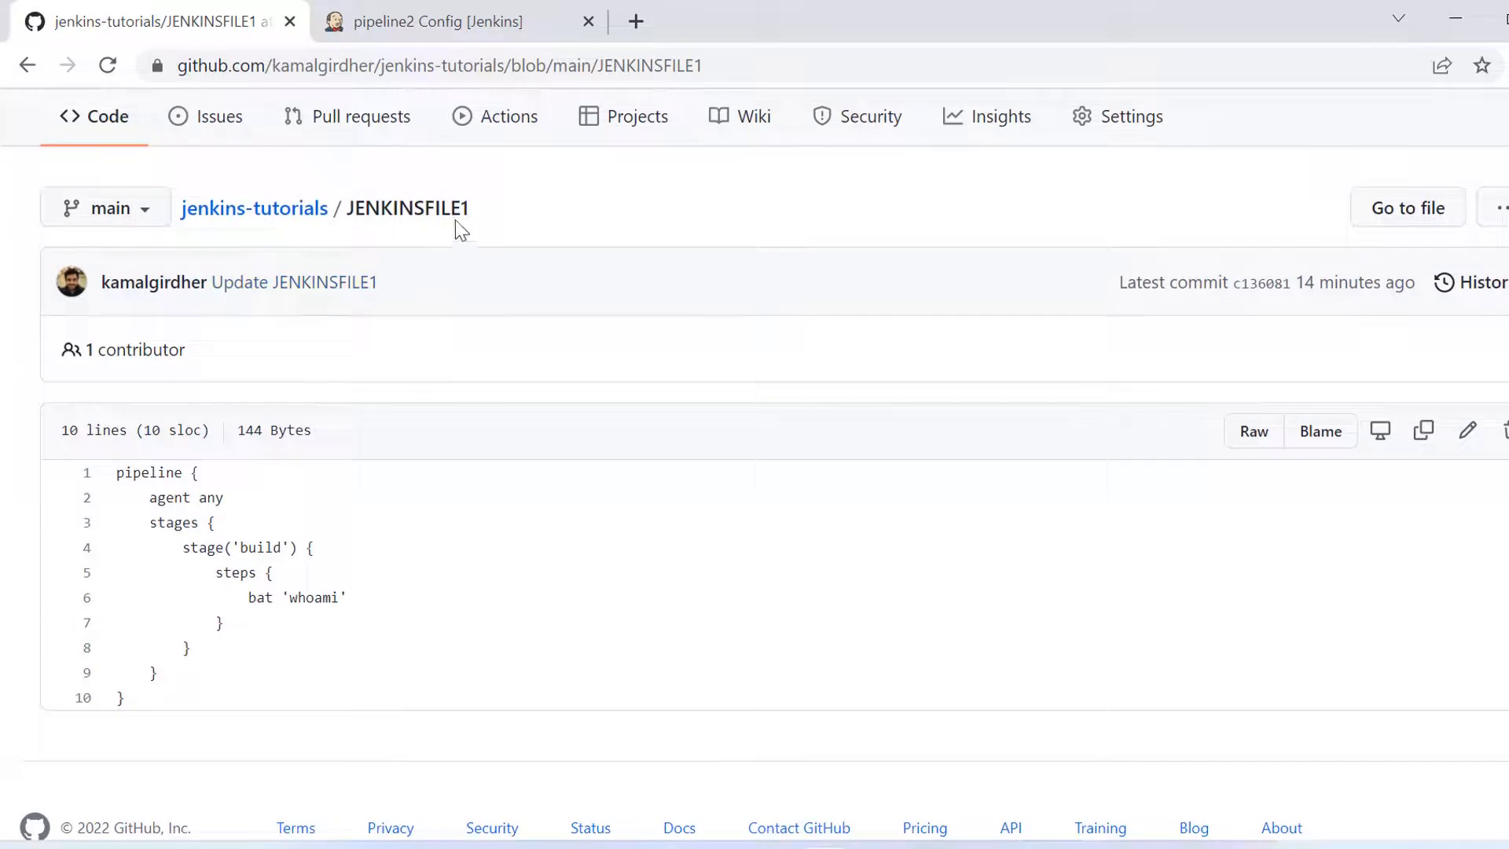
{"action": "left_click_drag", "start_coordinate": [470, 208], "coordinate": [357, 208]}
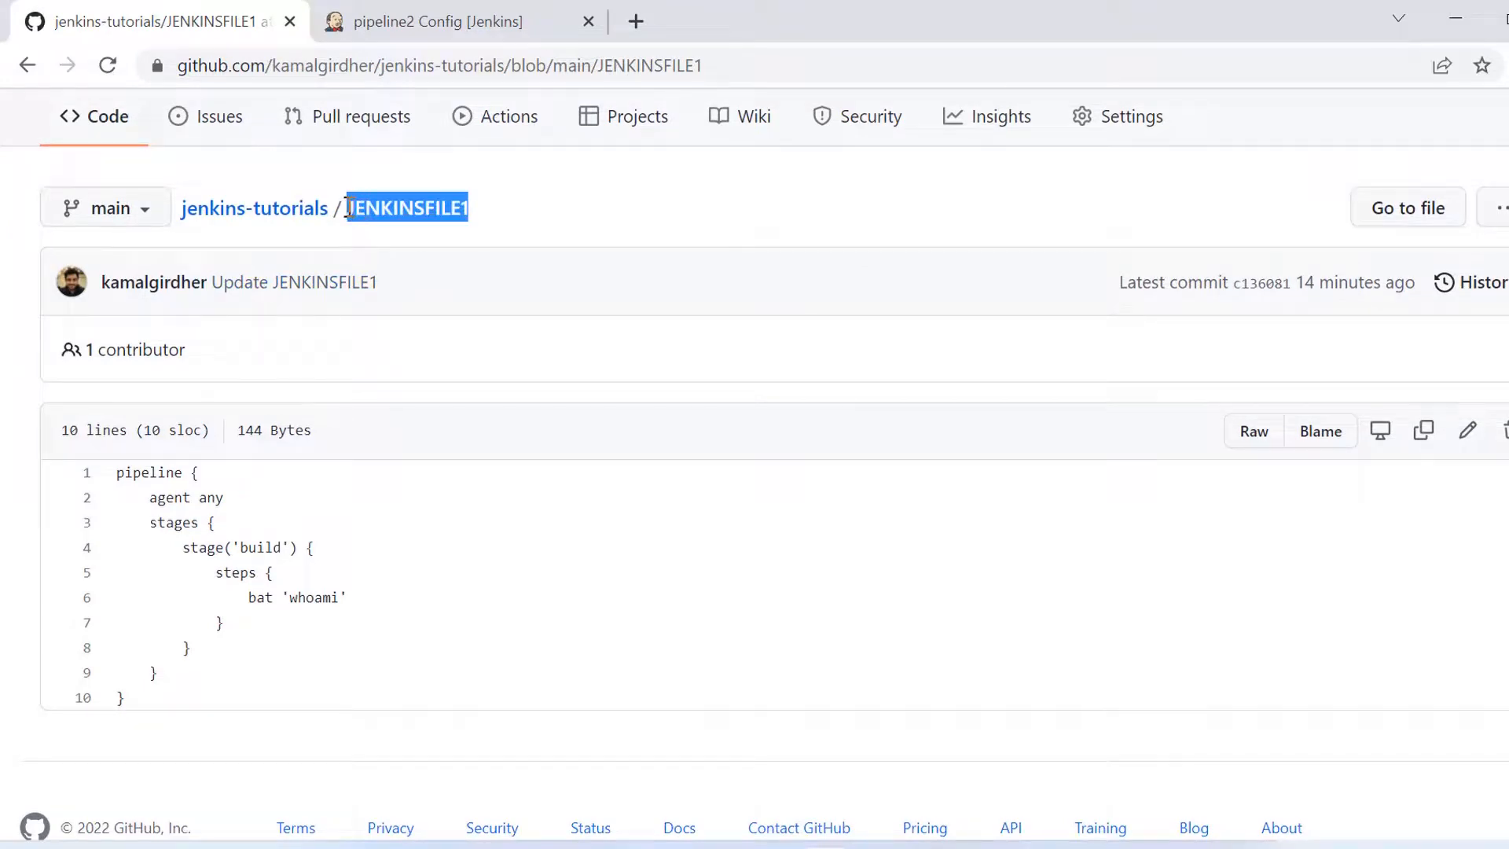
Step: Switch back to Jenkins, set the script path to JENKINSFILE1 and apply the pipeline2 configuration
{"action": "left_click", "coordinate": [371, 12]}
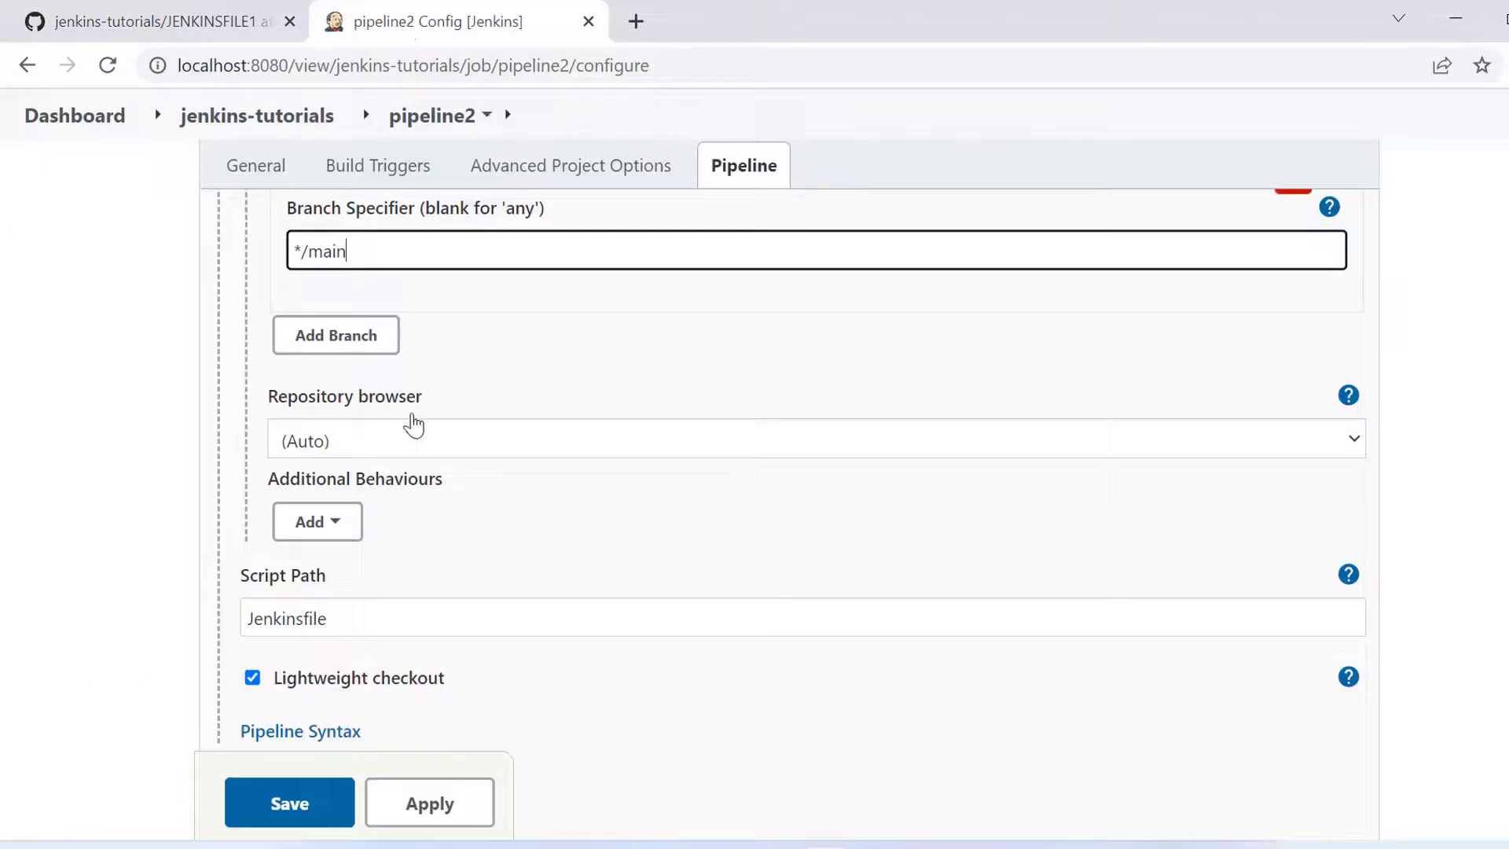
{"action": "double_click", "coordinate": [371, 617]}
{"action": "type", "text": "JENKINSFILE1"}
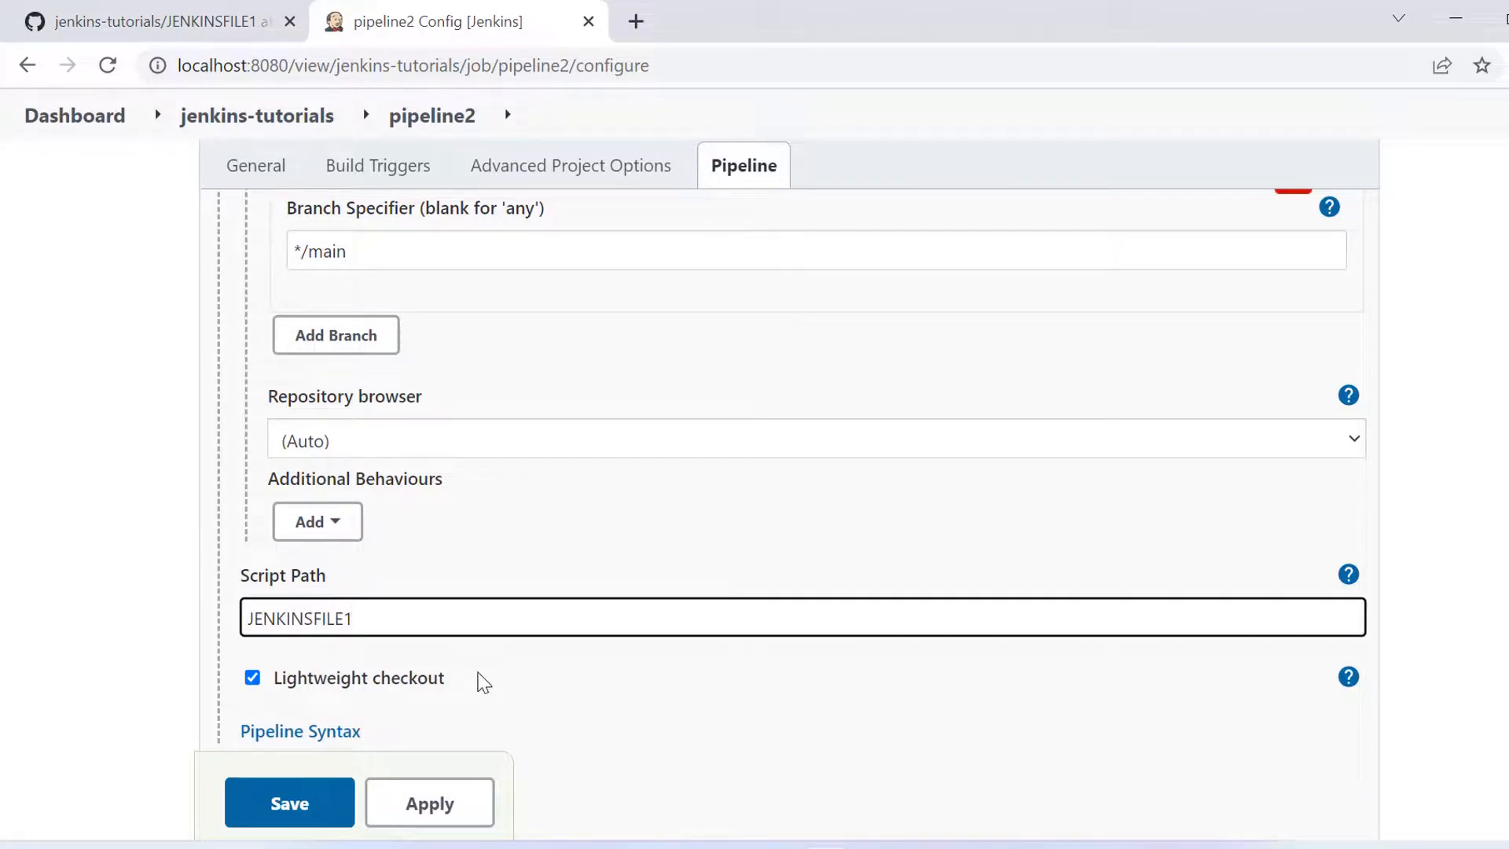
{"action": "scroll", "coordinate": [483, 682], "scroll_direction": "down", "scroll_amount": 1}
{"action": "left_click", "coordinate": [453, 729]}
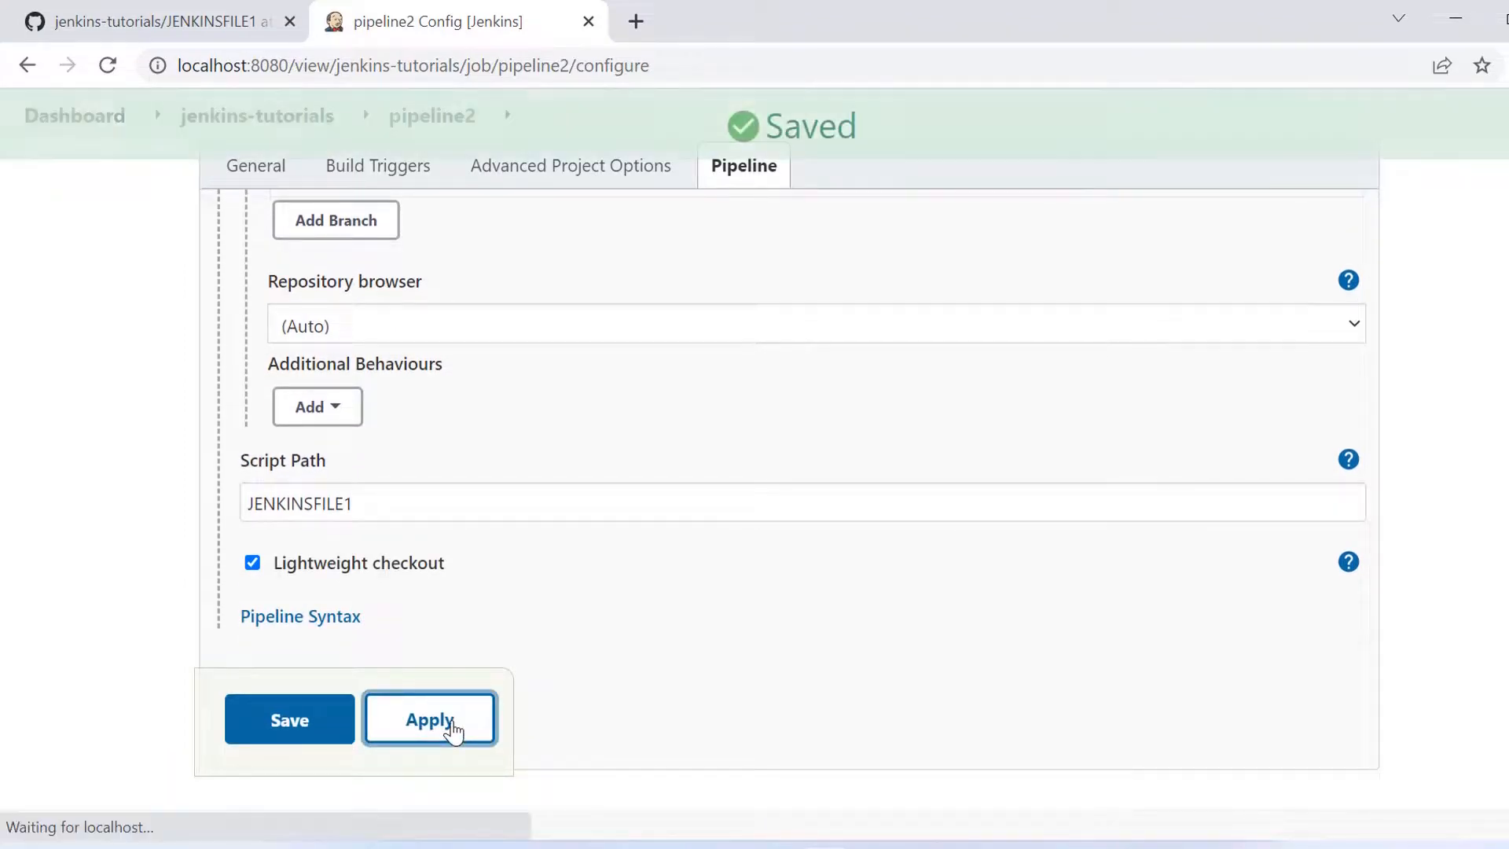
Step: Save the pipeline2 configuration and start a build of the pipeline
{"action": "left_click", "coordinate": [296, 722]}
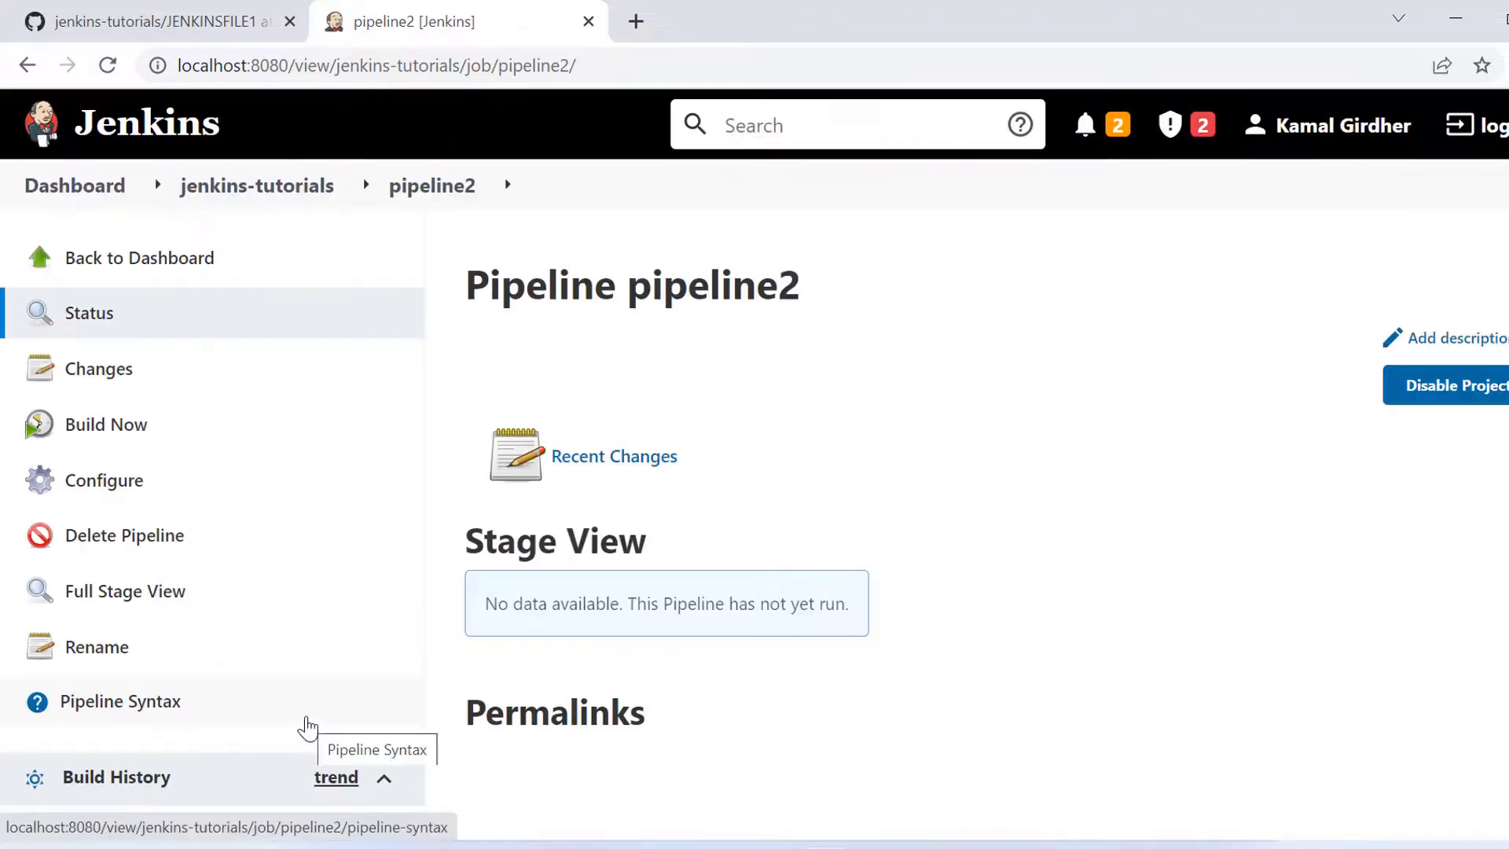
{"action": "scroll", "coordinate": [330, 476], "scroll_direction": "down", "scroll_amount": 1}
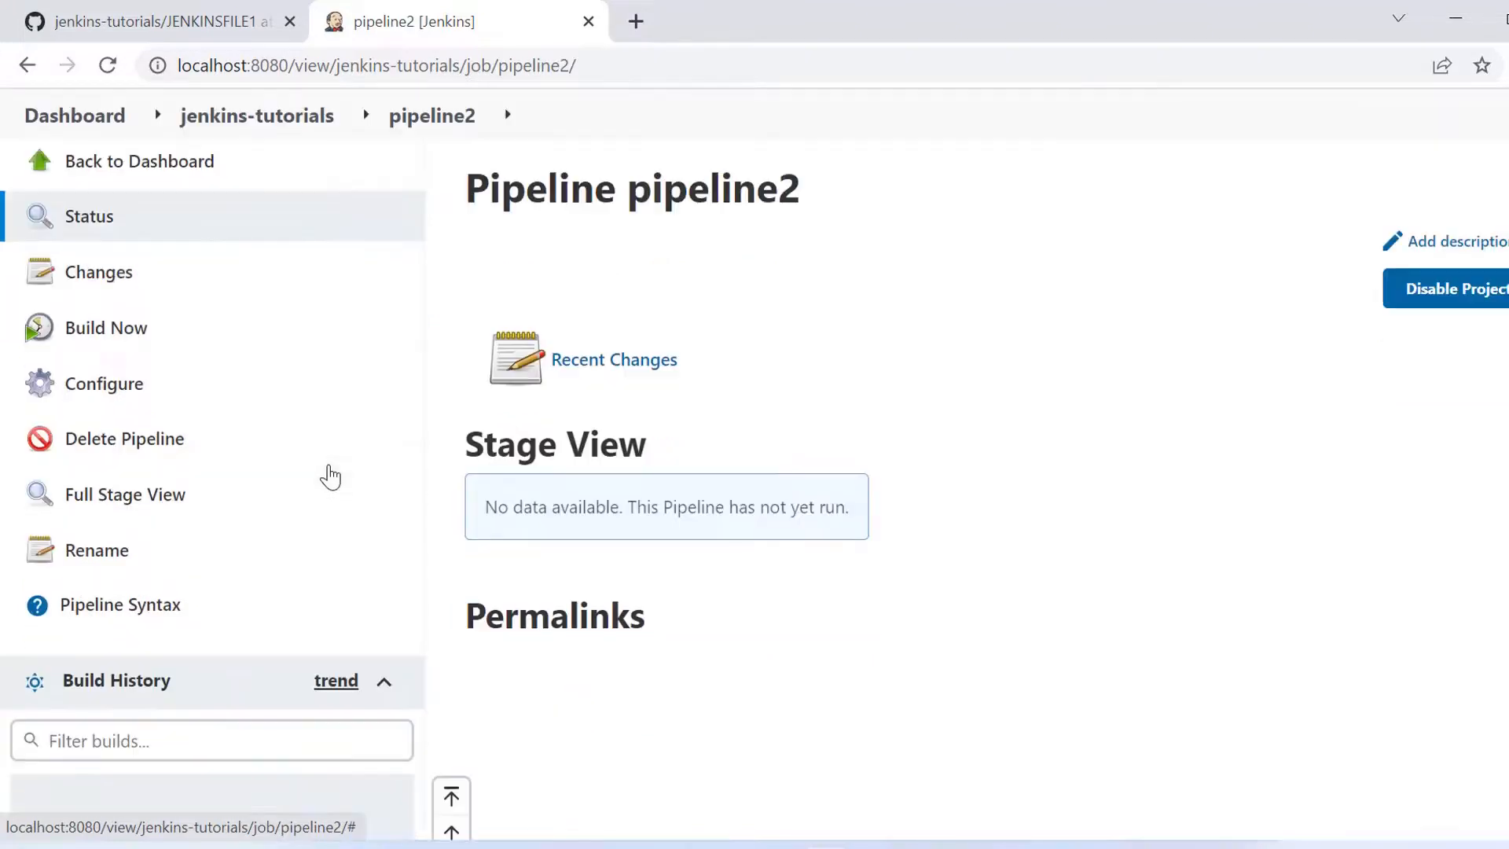
{"action": "scroll", "coordinate": [330, 476], "scroll_direction": "down", "scroll_amount": 2}
{"action": "scroll", "coordinate": [327, 474], "scroll_direction": "up", "scroll_amount": 2}
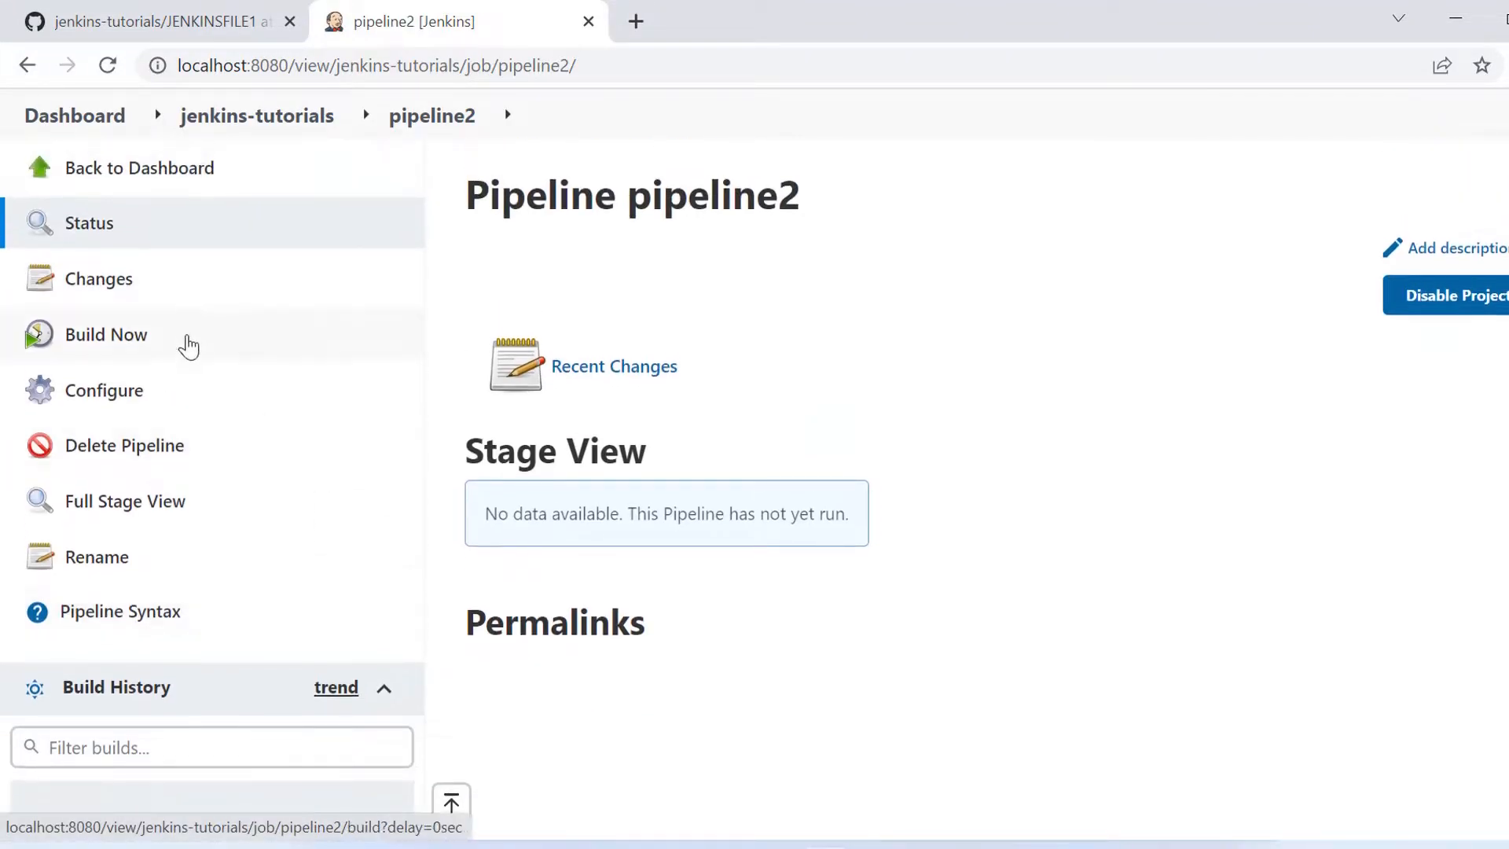
{"action": "left_click", "coordinate": [187, 348]}
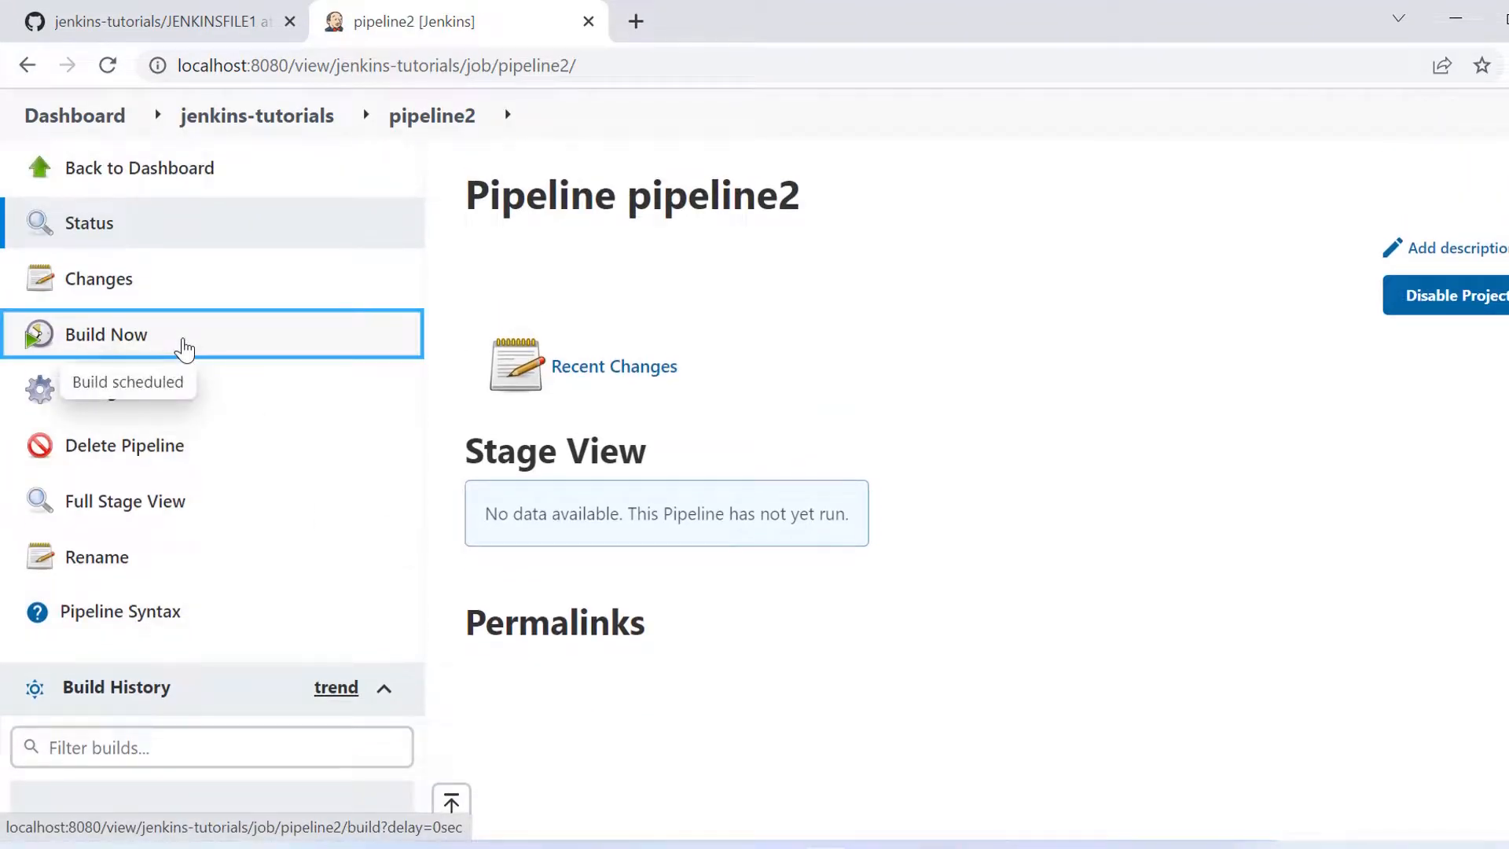
Step: Open the console output of pipeline2's first build and examine the repository cloning, the whoami command output and the final build status
{"action": "scroll", "coordinate": [304, 488], "scroll_direction": "down", "scroll_amount": 3}
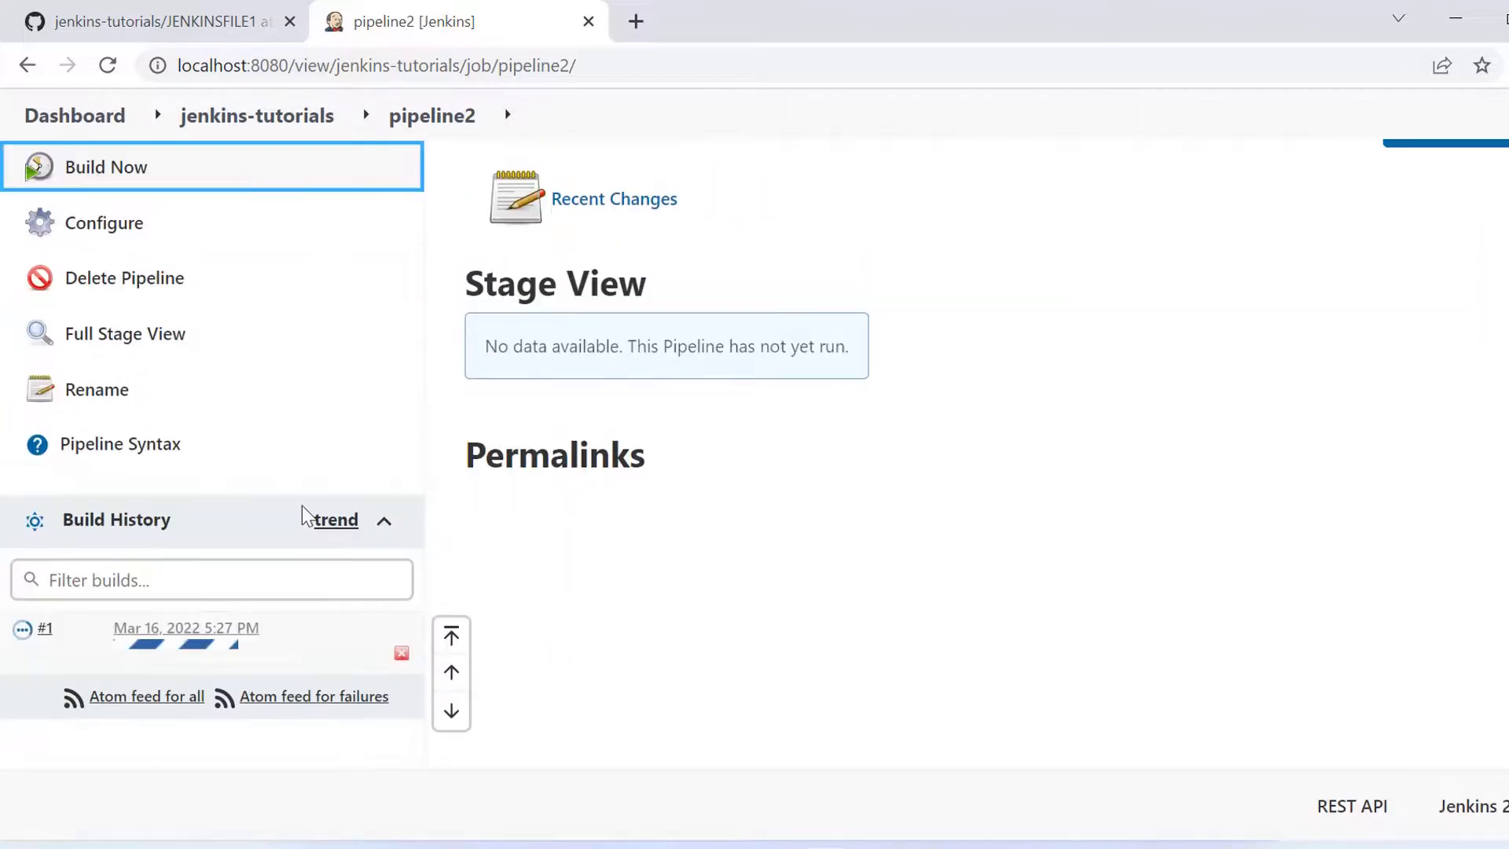
{"action": "left_click", "coordinate": [155, 623]}
{"action": "left_click", "coordinate": [142, 426]}
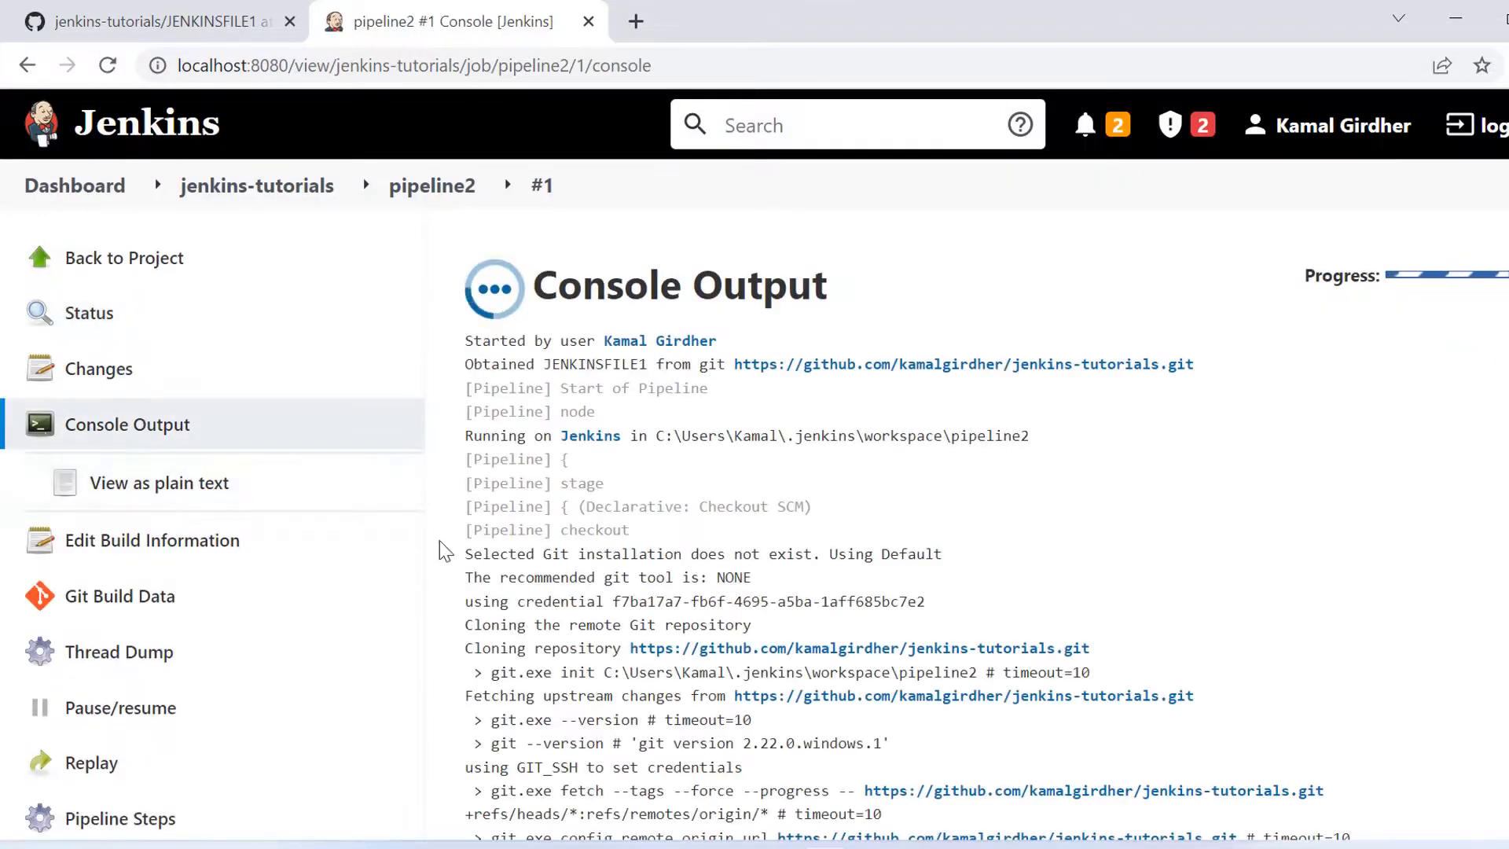
{"action": "scroll", "coordinate": [438, 603], "scroll_direction": "down", "scroll_amount": 2}
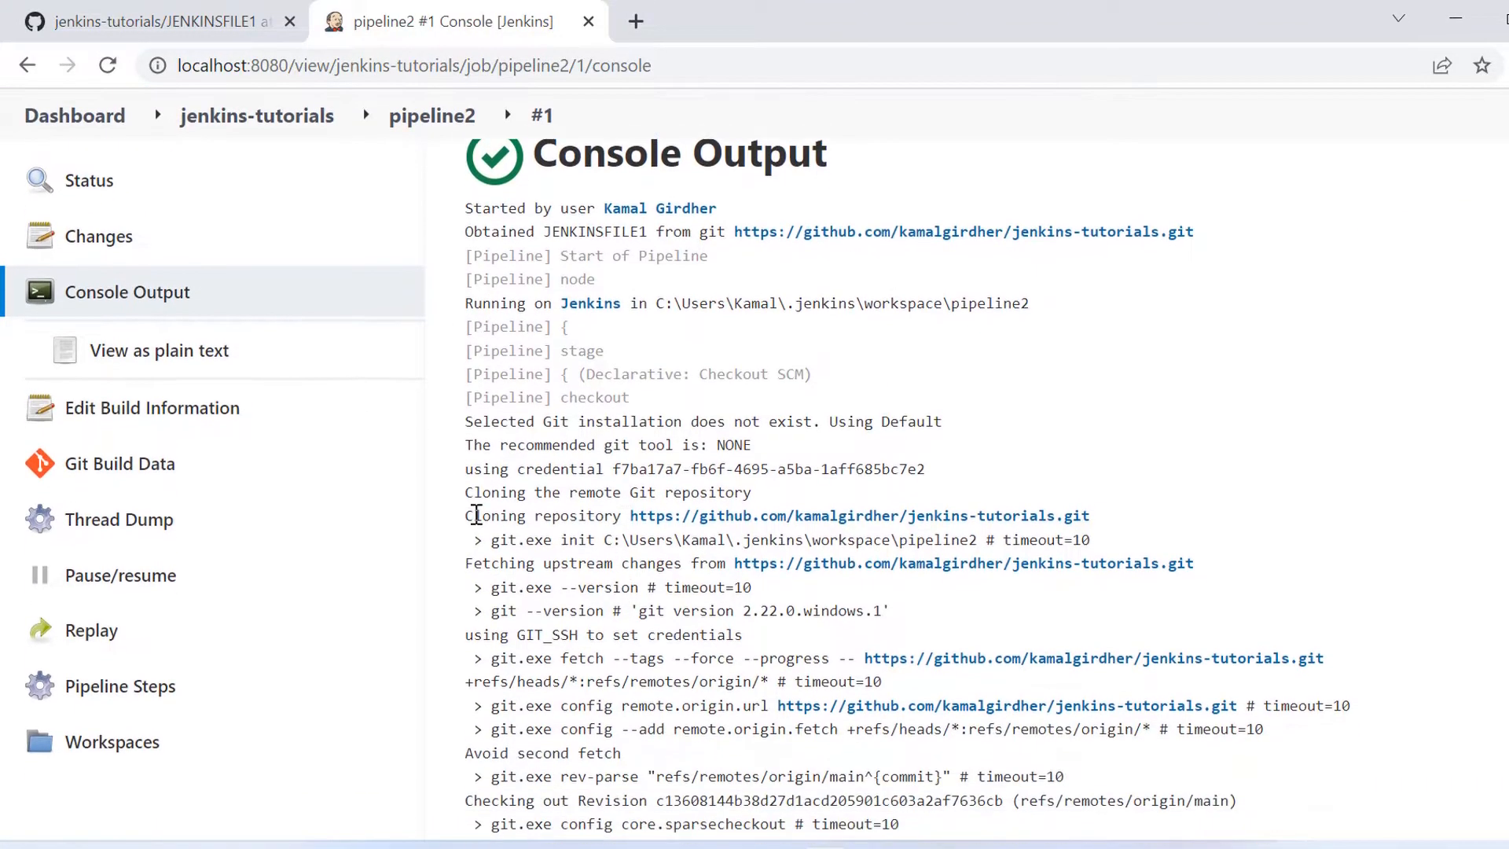
{"action": "left_click_drag", "start_coordinate": [476, 516], "coordinate": [1116, 519]}
{"action": "scroll", "coordinate": [817, 519], "scroll_direction": "down", "scroll_amount": 1}
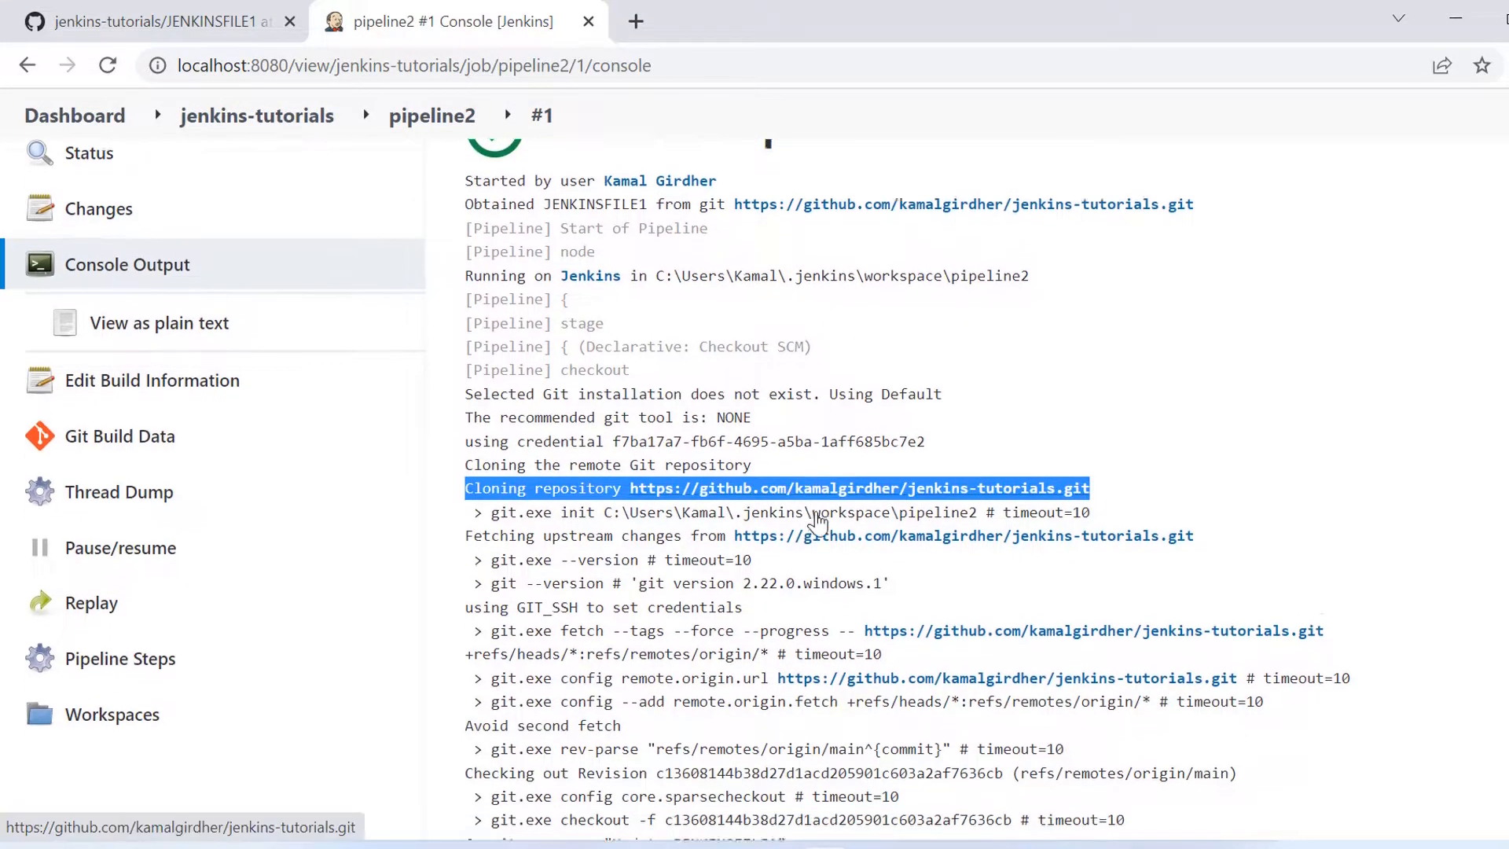
{"action": "scroll", "coordinate": [817, 518], "scroll_direction": "down", "scroll_amount": 3}
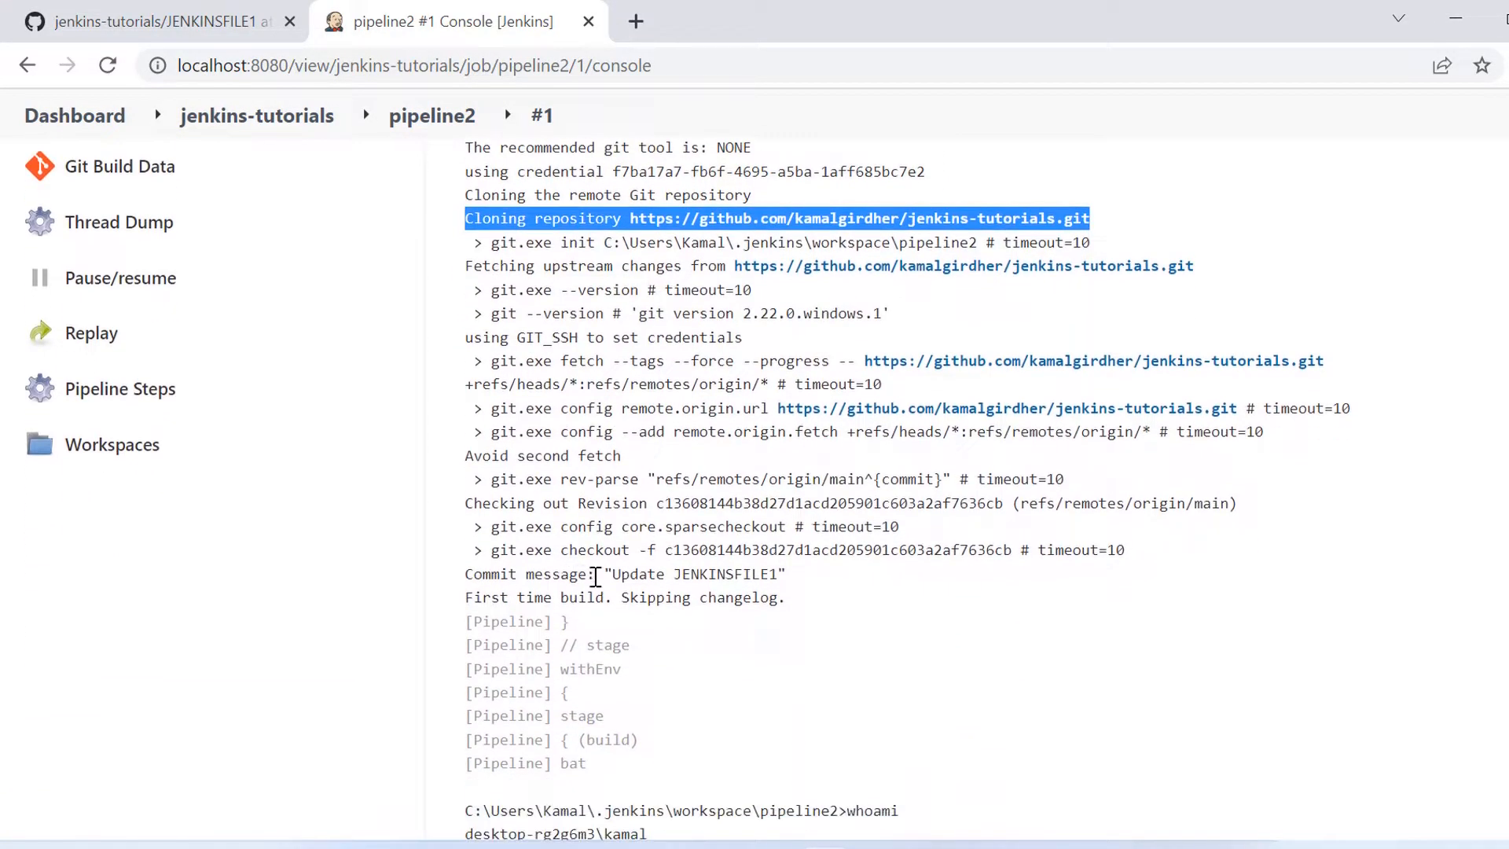
{"action": "scroll", "coordinate": [681, 596], "scroll_direction": "down", "scroll_amount": 3}
{"action": "left_click_drag", "start_coordinate": [684, 595], "coordinate": [461, 579]}
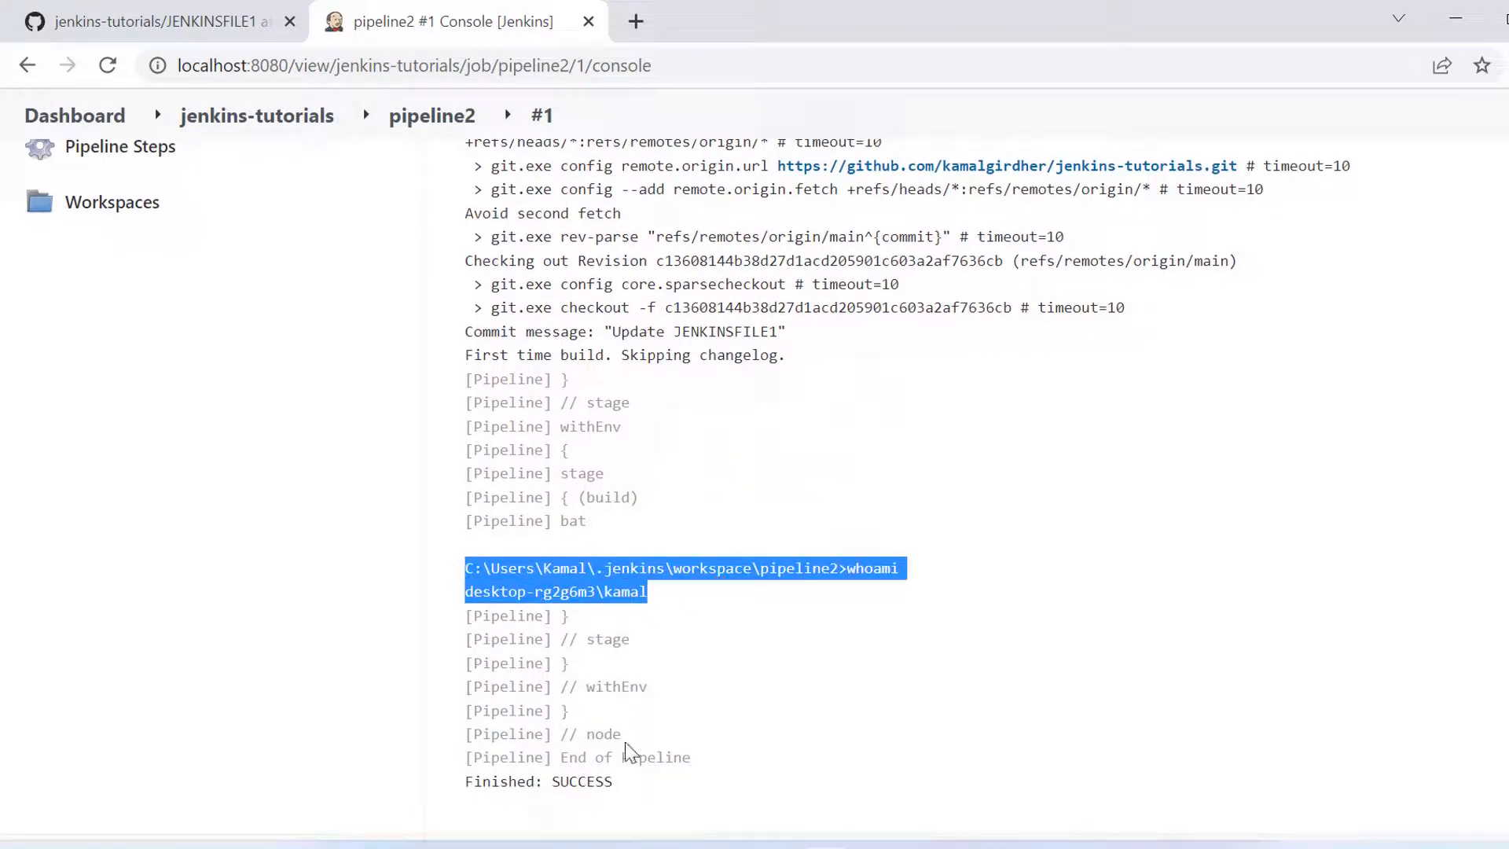
{"action": "double_click", "coordinate": [582, 782]}
Step: Return to the pipeline2 project page and examine the checkout and build stages in the Stage View
{"action": "scroll", "coordinate": [431, 235], "scroll_direction": "up", "scroll_amount": 10}
{"action": "left_click", "coordinate": [432, 193]}
{"action": "scroll", "coordinate": [462, 445], "scroll_direction": "down", "scroll_amount": 1}
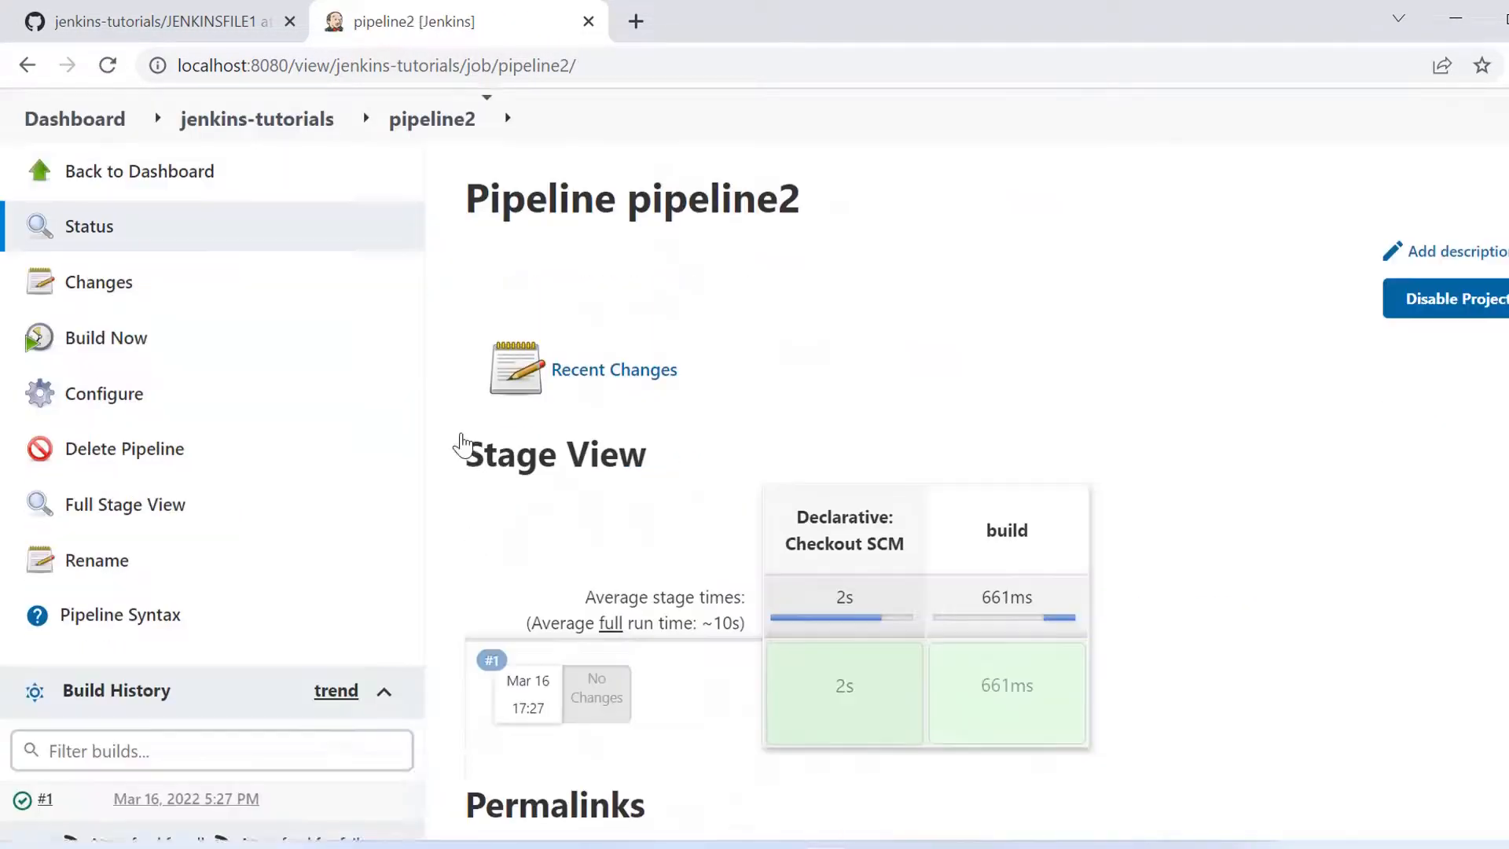
{"action": "scroll", "coordinate": [462, 445], "scroll_direction": "down", "scroll_amount": 2}
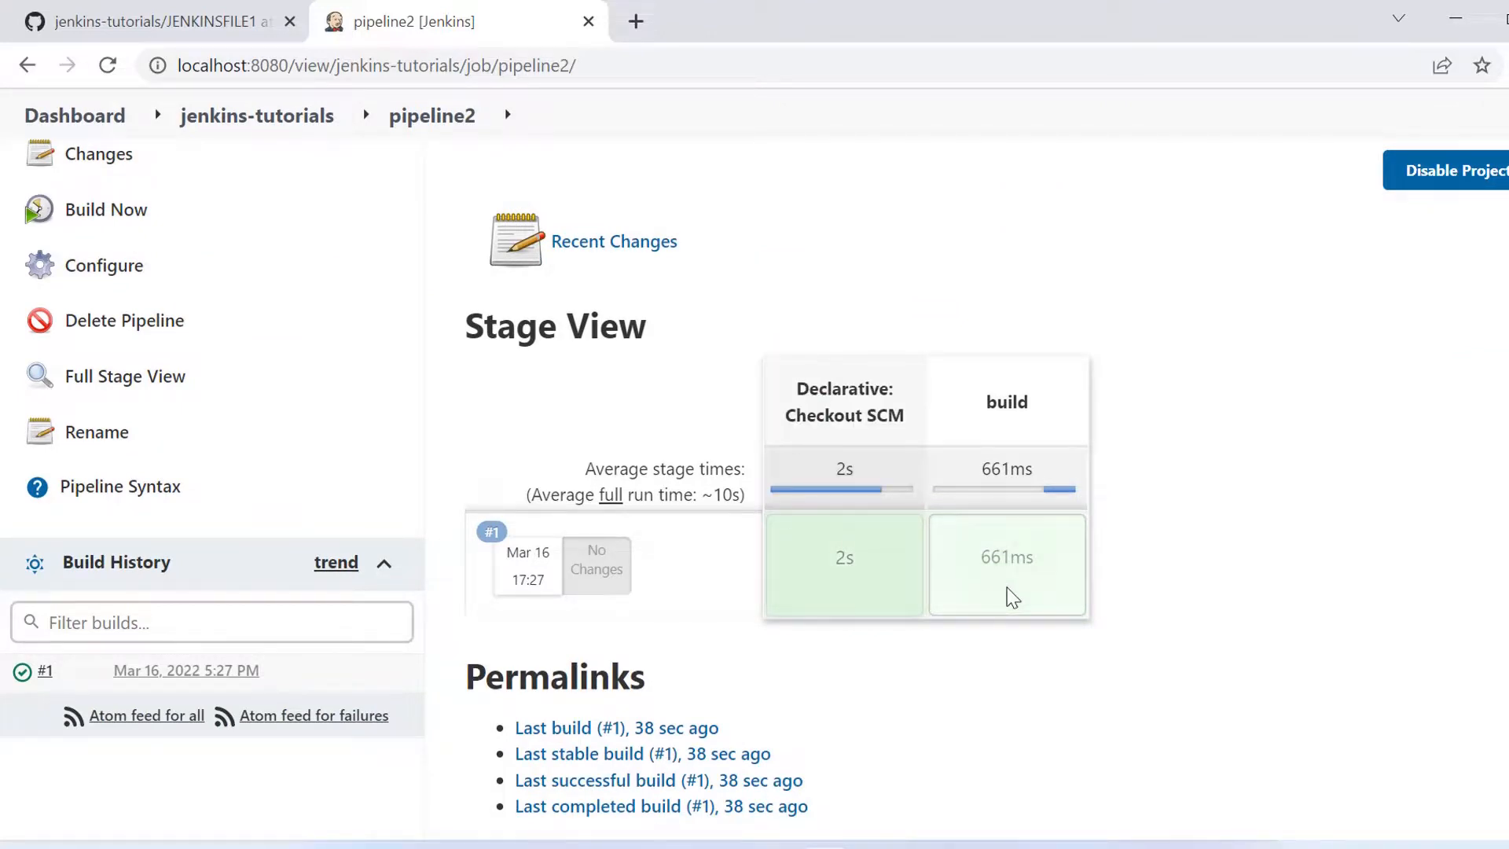
Step: Switch to GitHub to view the JENKINSFILE1 script in the jenkins-tutorials repository
{"action": "left_click", "coordinate": [256, 32]}
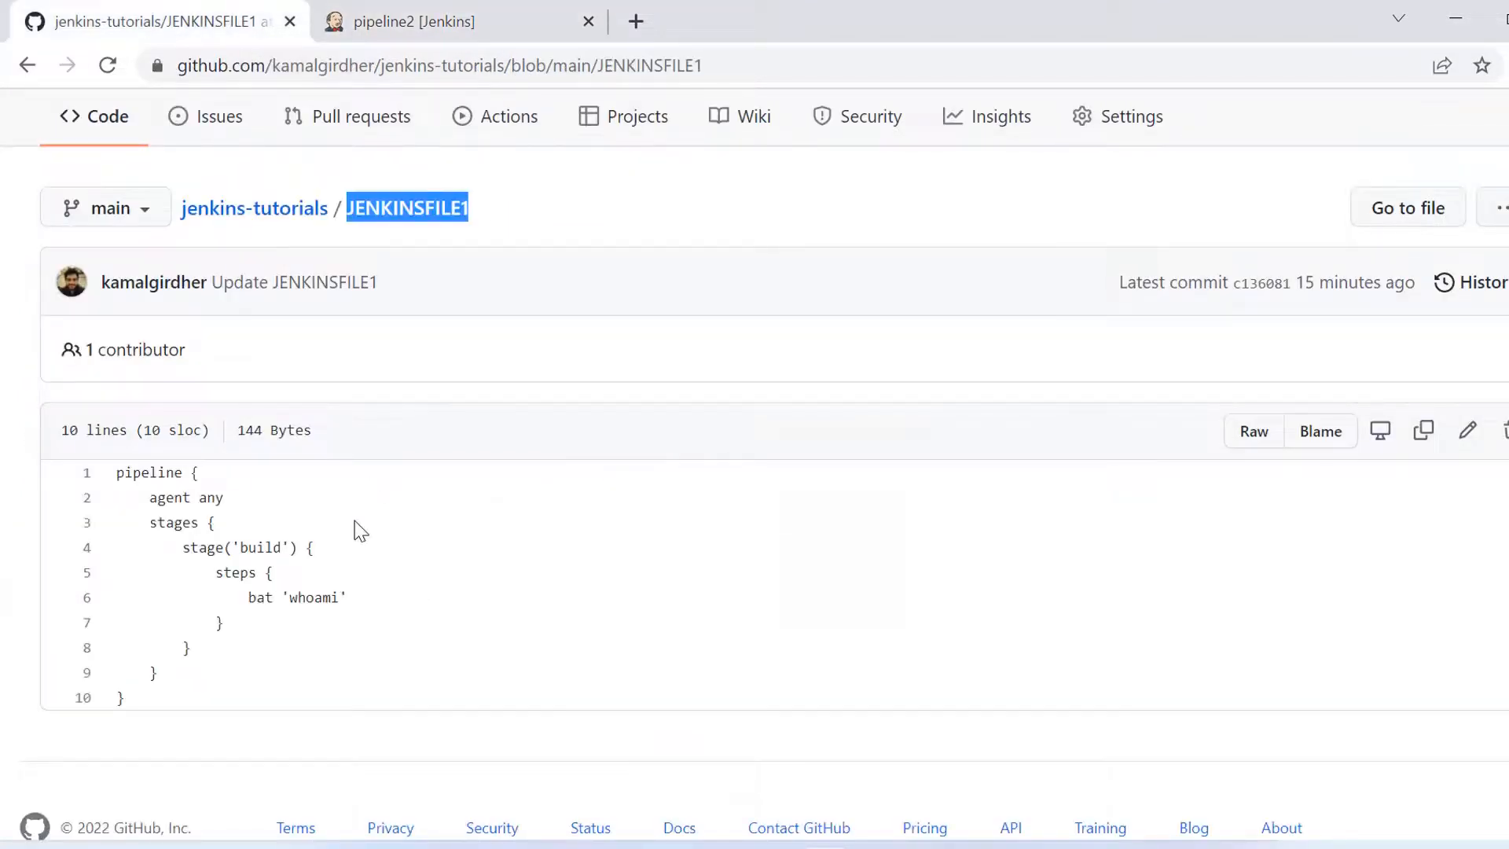